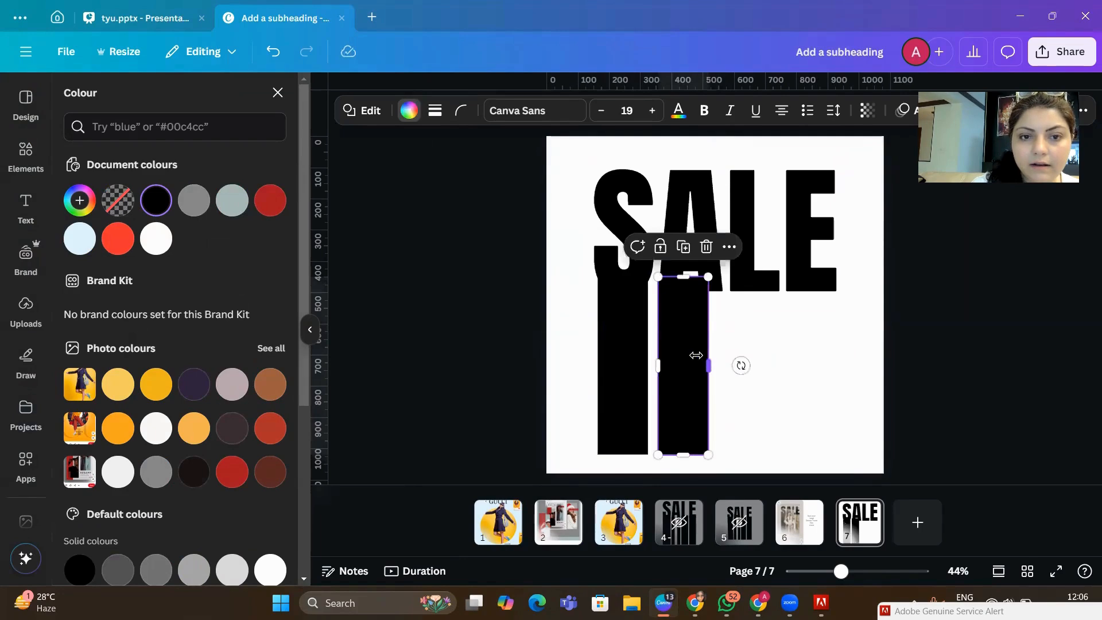
Narrow the black bar under the A's left leg from its left edge to a width of about 76.
click(744, 360)
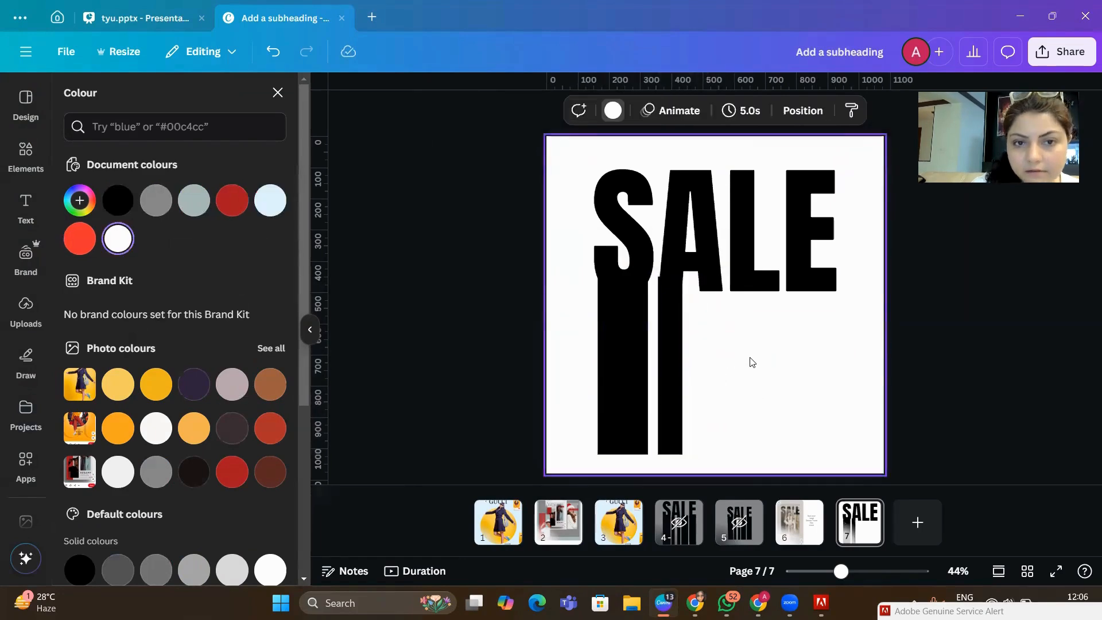
click(888, 571)
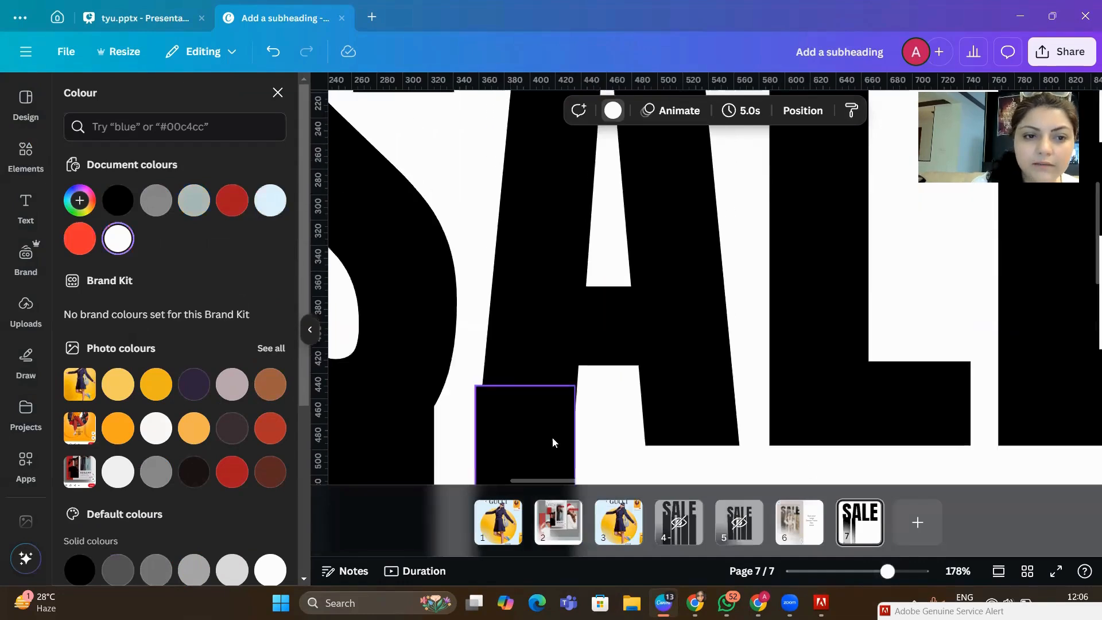
click(552, 436)
scroll(574, 439, down, 3)
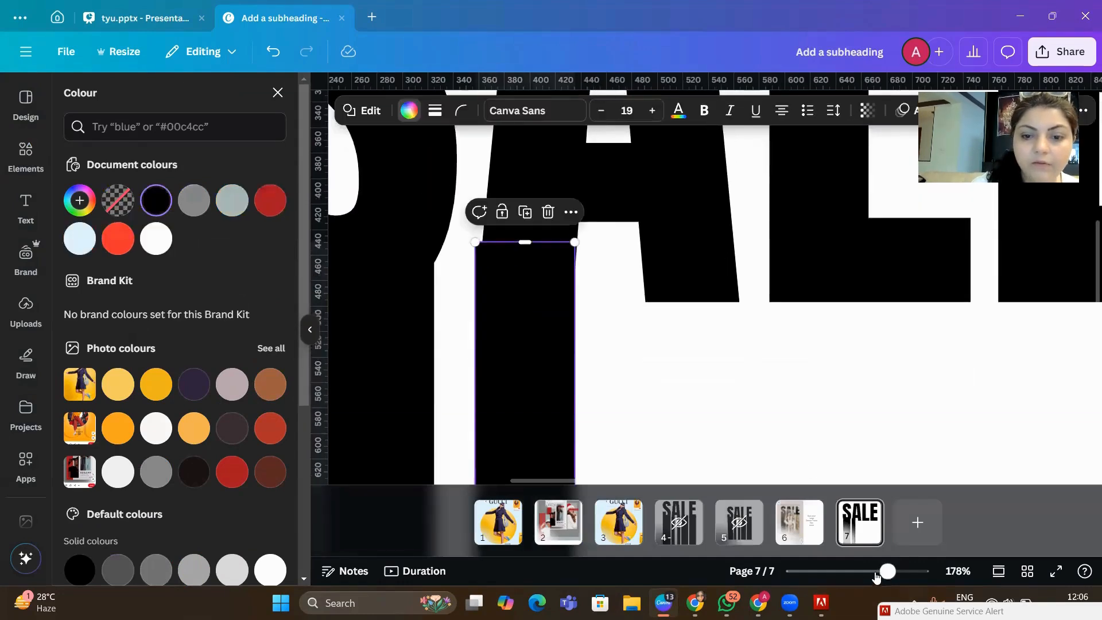
scroll(496, 391, down, 2)
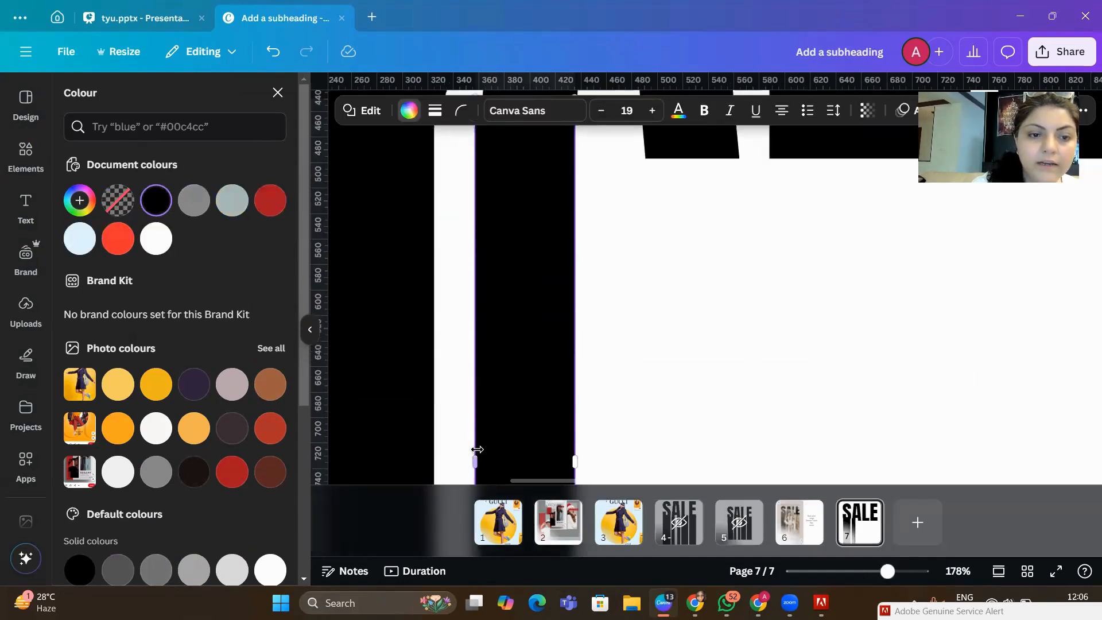
drag(476, 457, 476, 458)
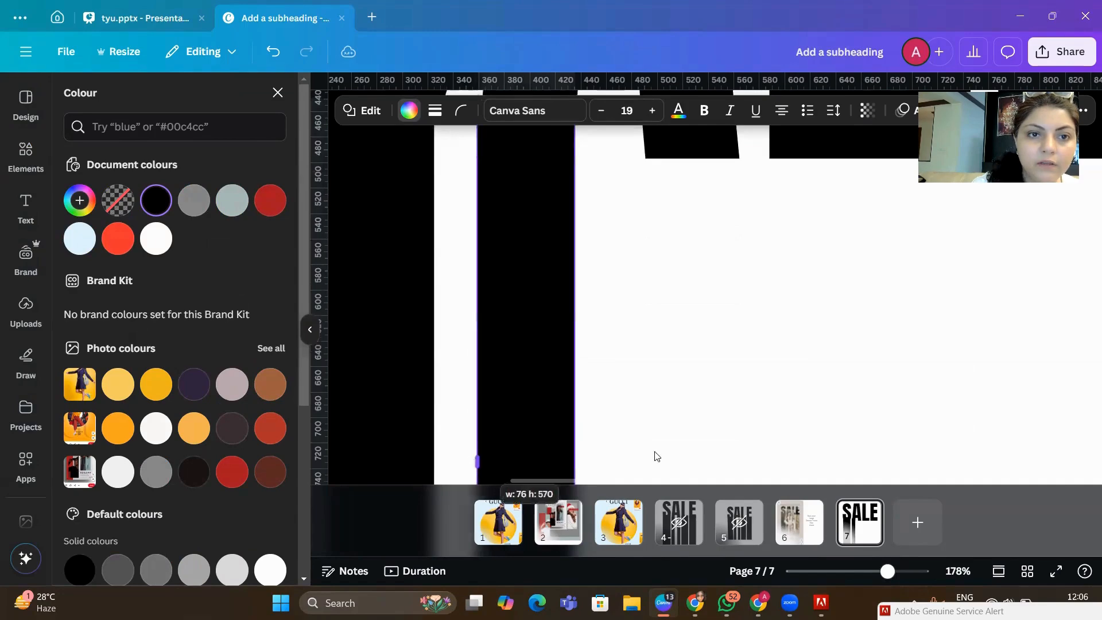
Trim the left edge of the bar under the A slightly further inward to match the letter's leg.
click(672, 430)
scroll(669, 428, up, 2)
click(516, 331)
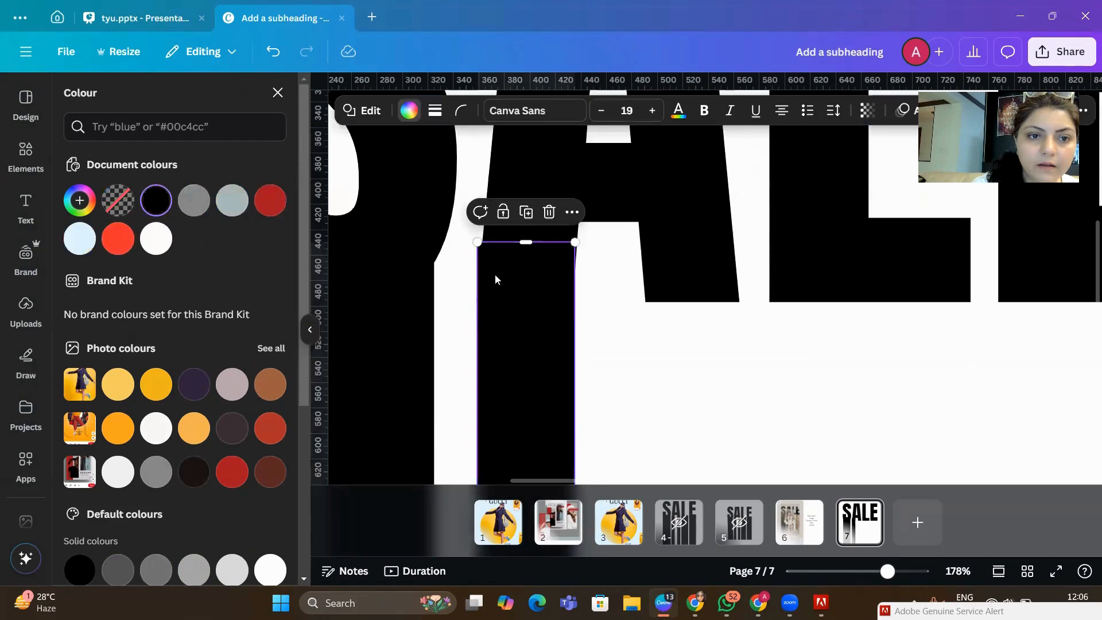
scroll(652, 333, down, 2)
drag(477, 458, 478, 454)
ctrl+scroll(851, 469, down, 3)
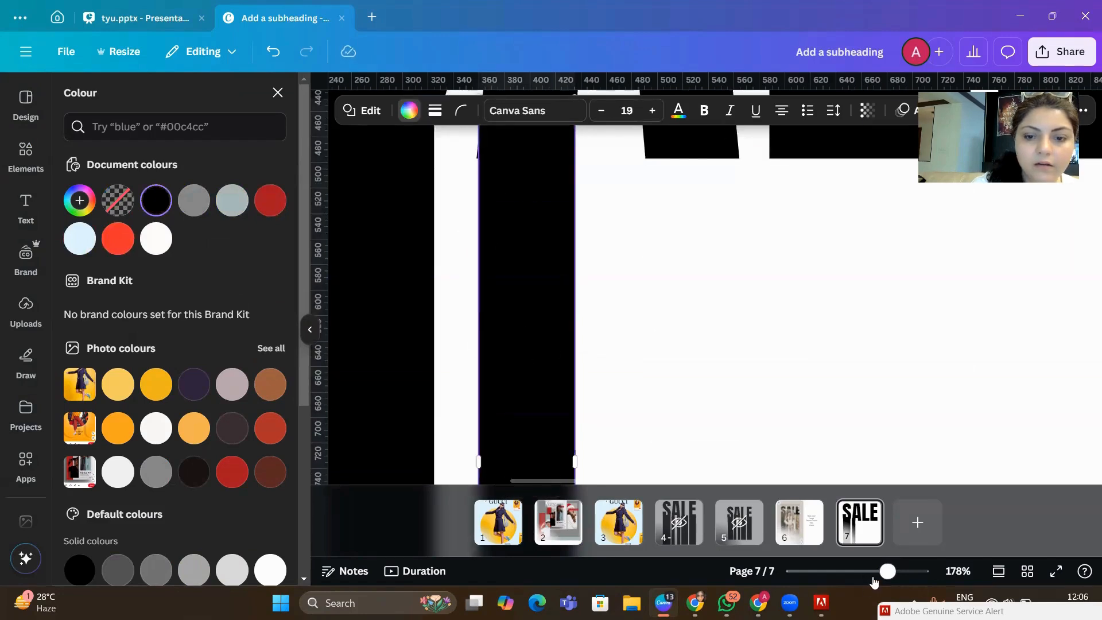
click(689, 352)
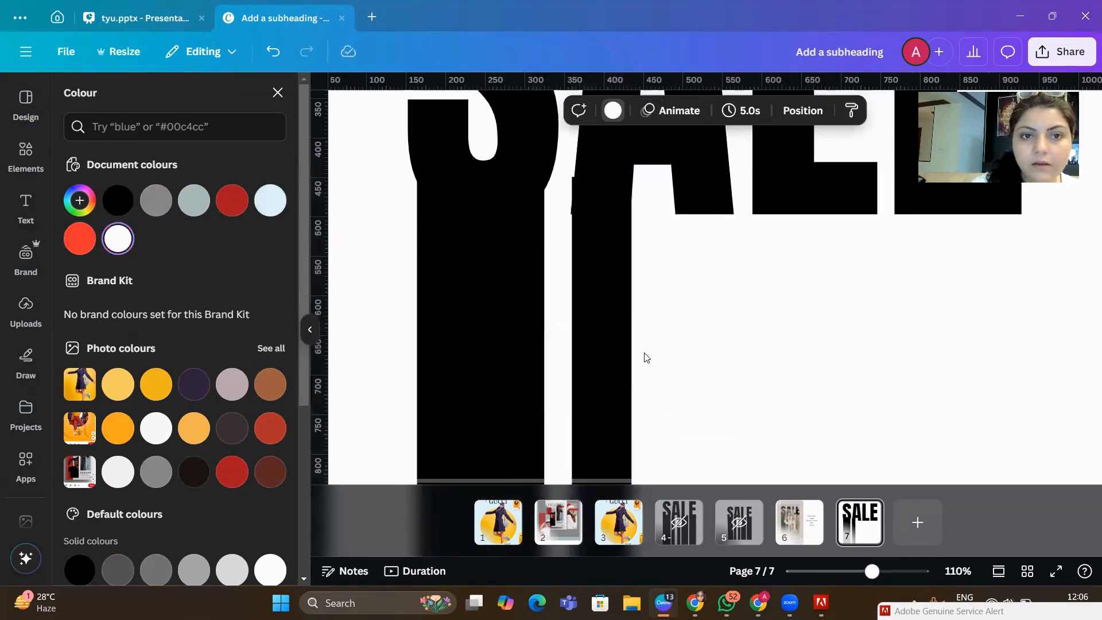
click(622, 355)
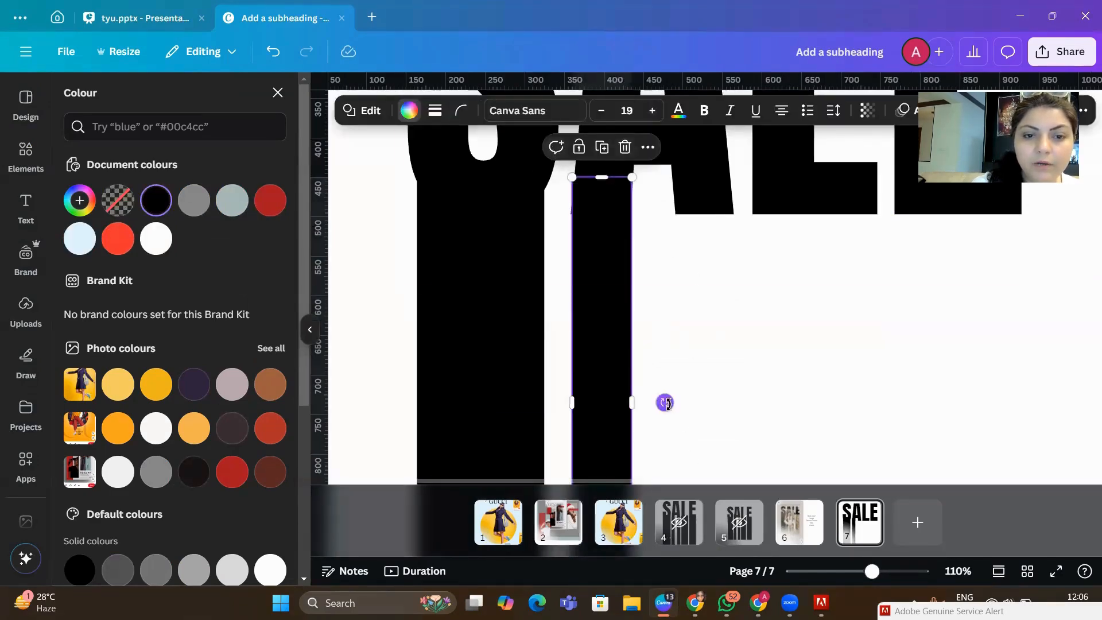
drag(670, 405, 667, 404)
click(739, 407)
scroll(706, 263, up, 2)
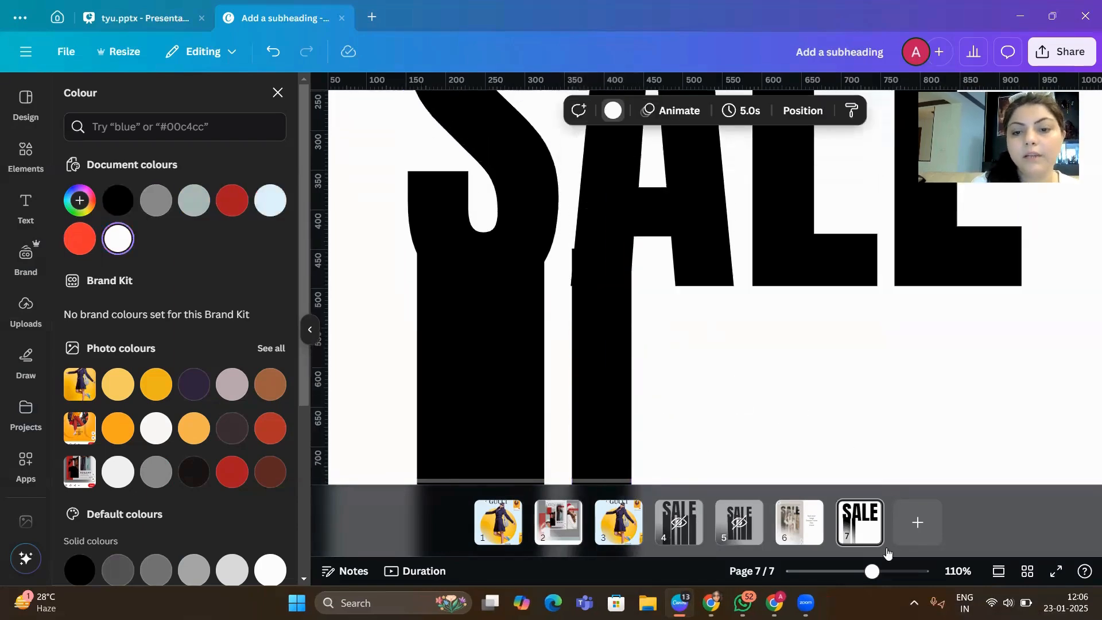
drag(866, 574, 842, 572)
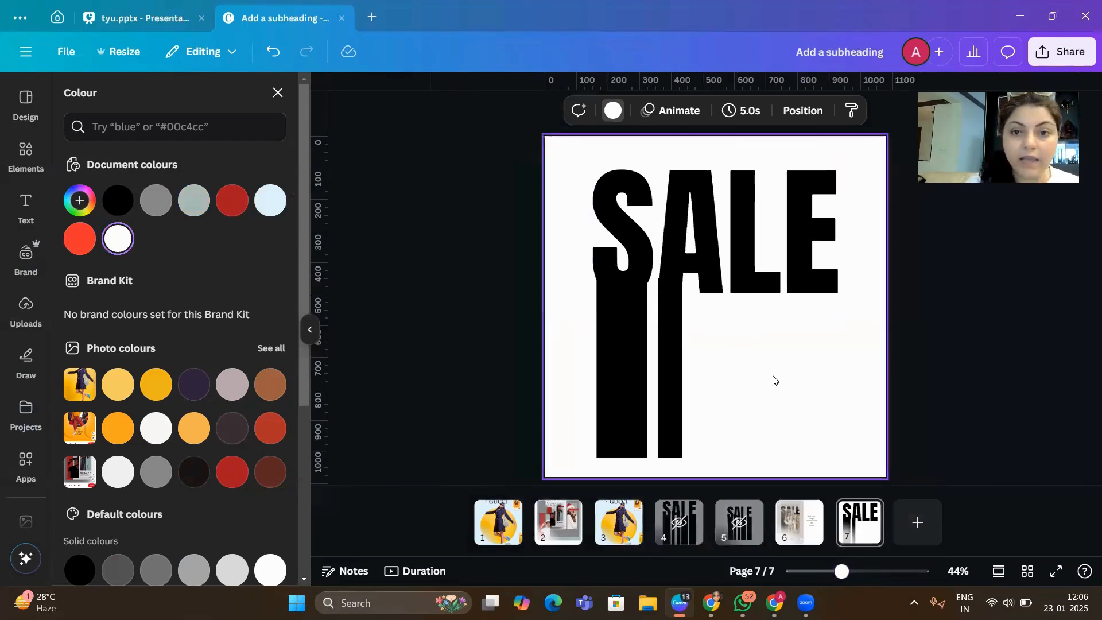
Unhide page 4, which holds the completed SALE lettering with its extended bars.
click(684, 511)
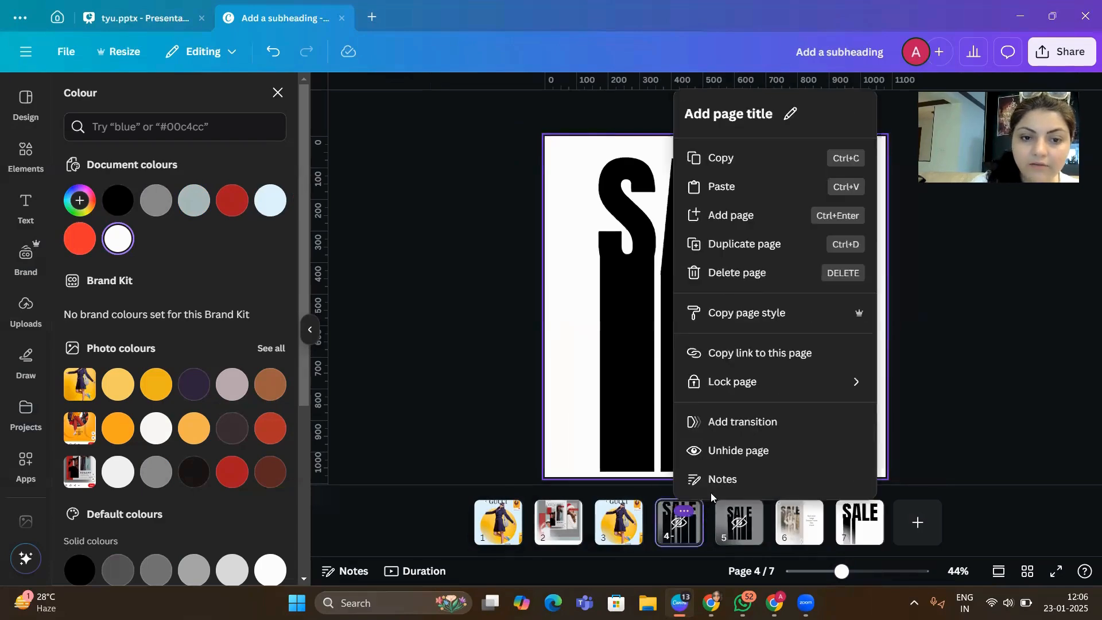
click(732, 453)
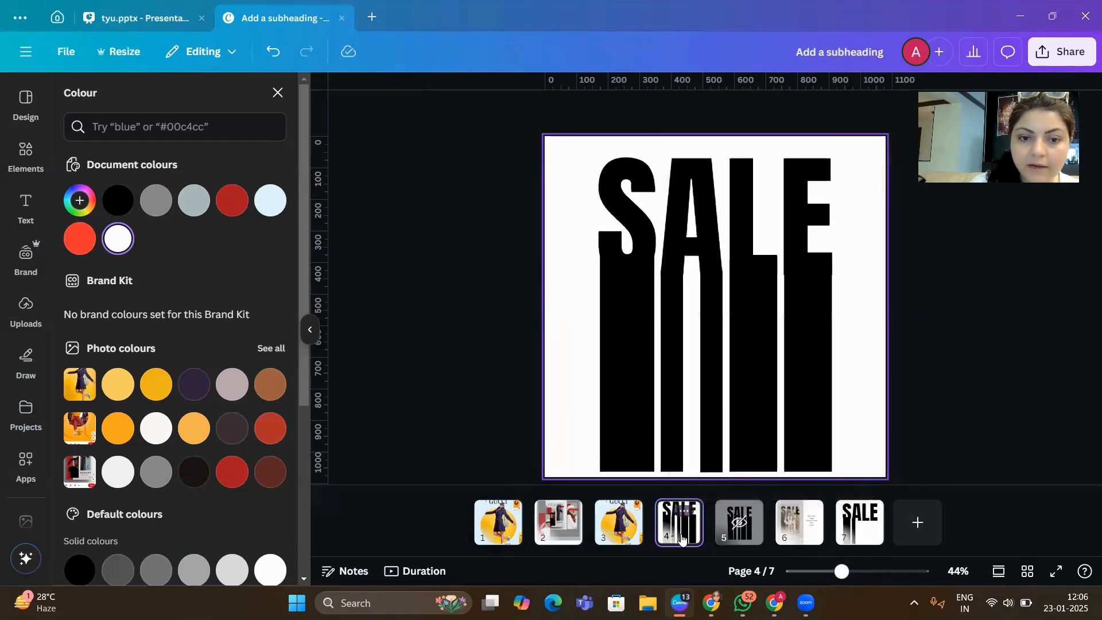
click(761, 384)
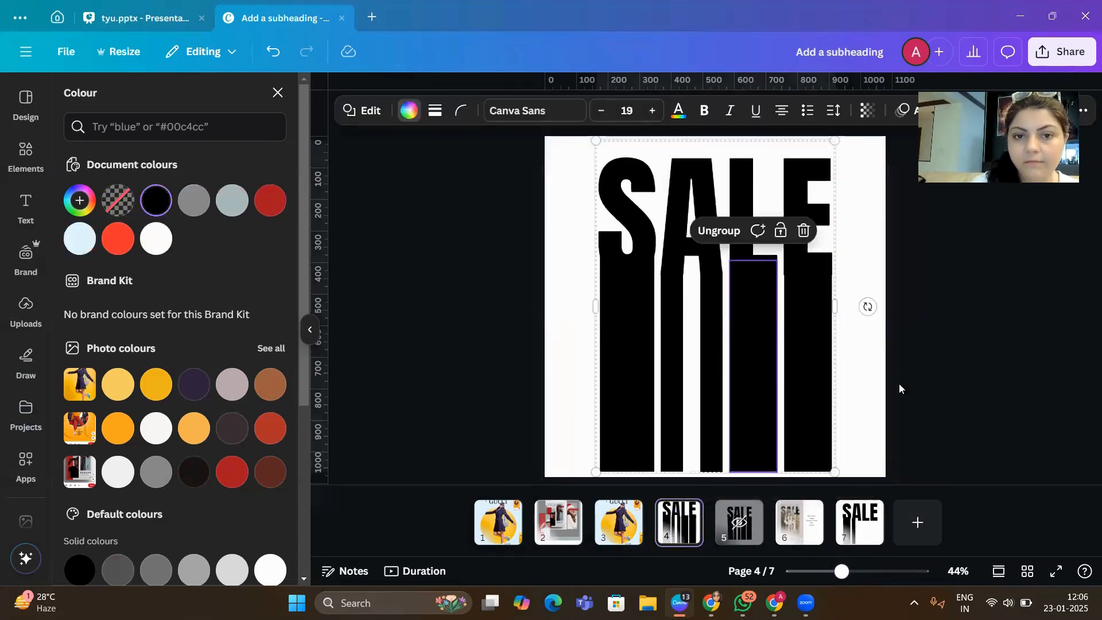
click(927, 414)
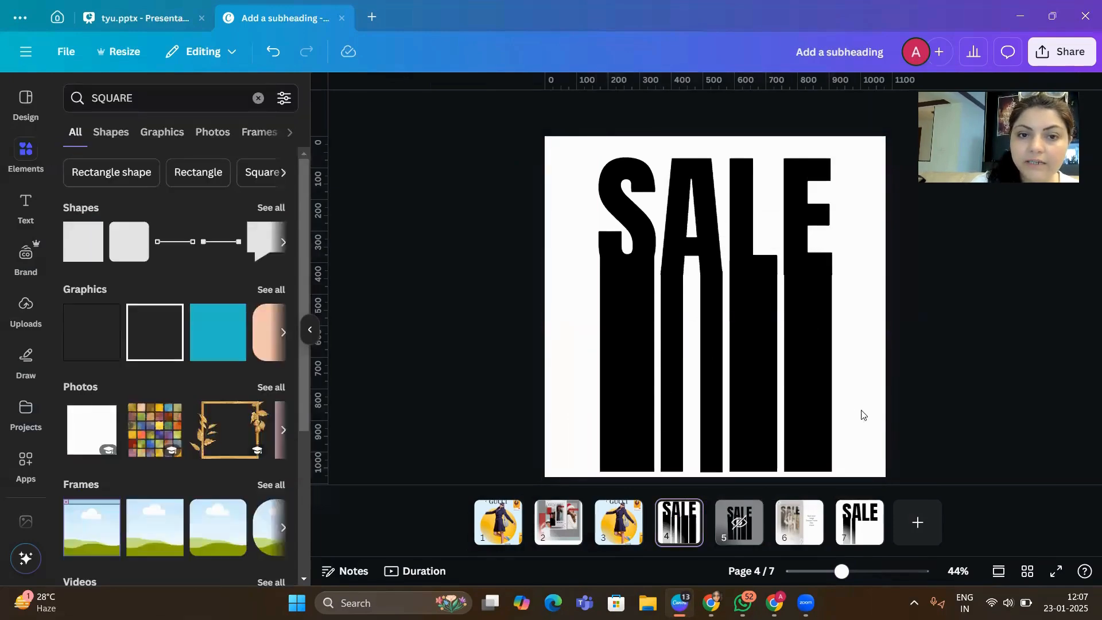
drag(920, 414, 544, 216)
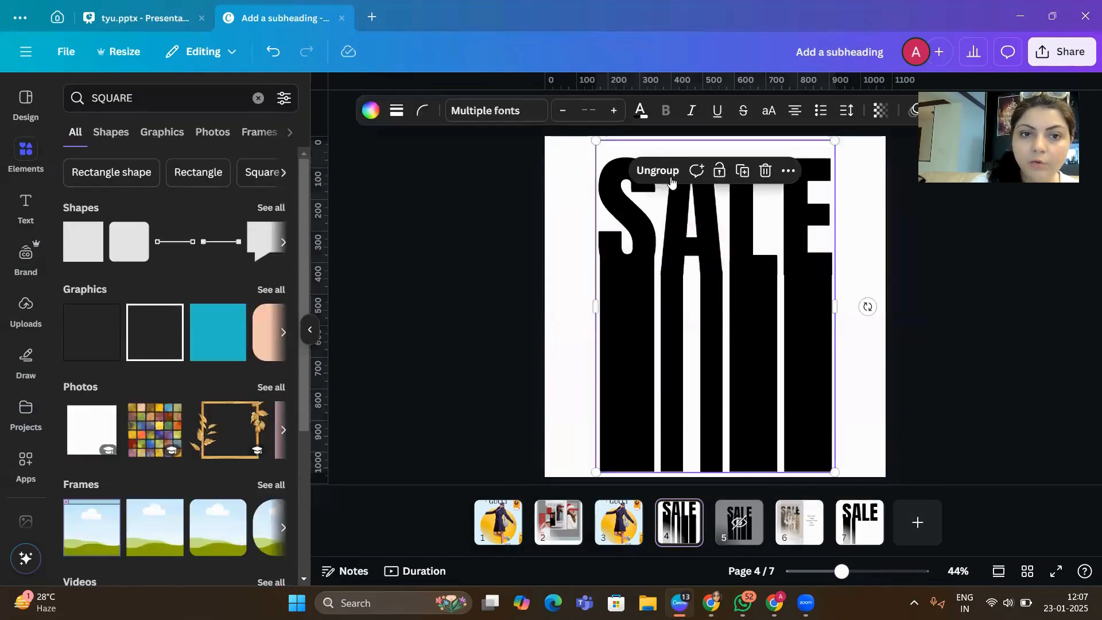
click(894, 417)
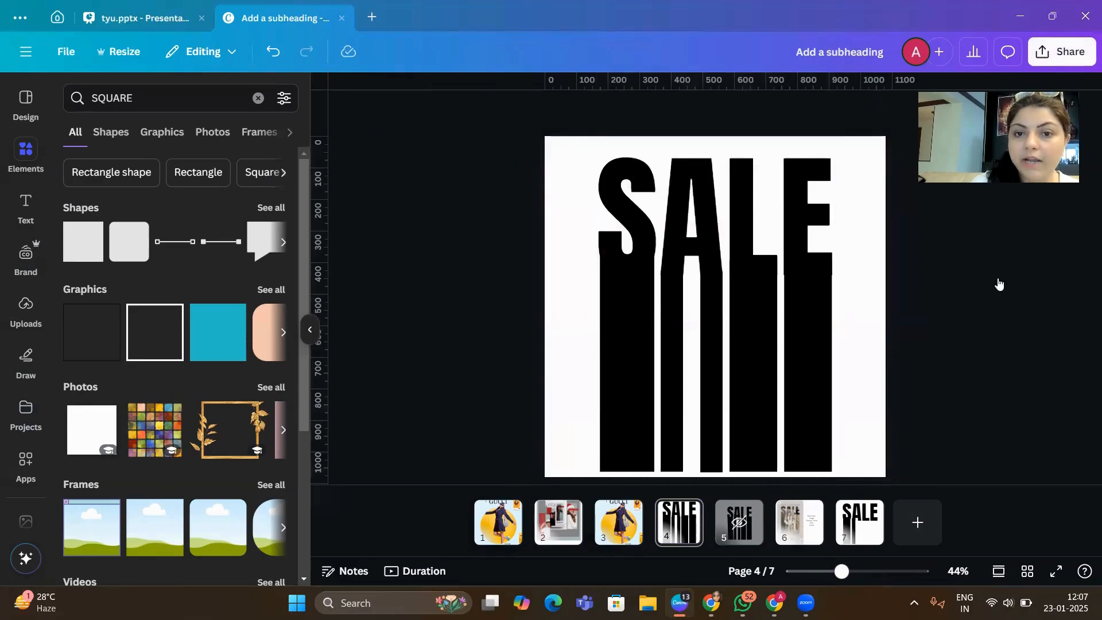
click(843, 333)
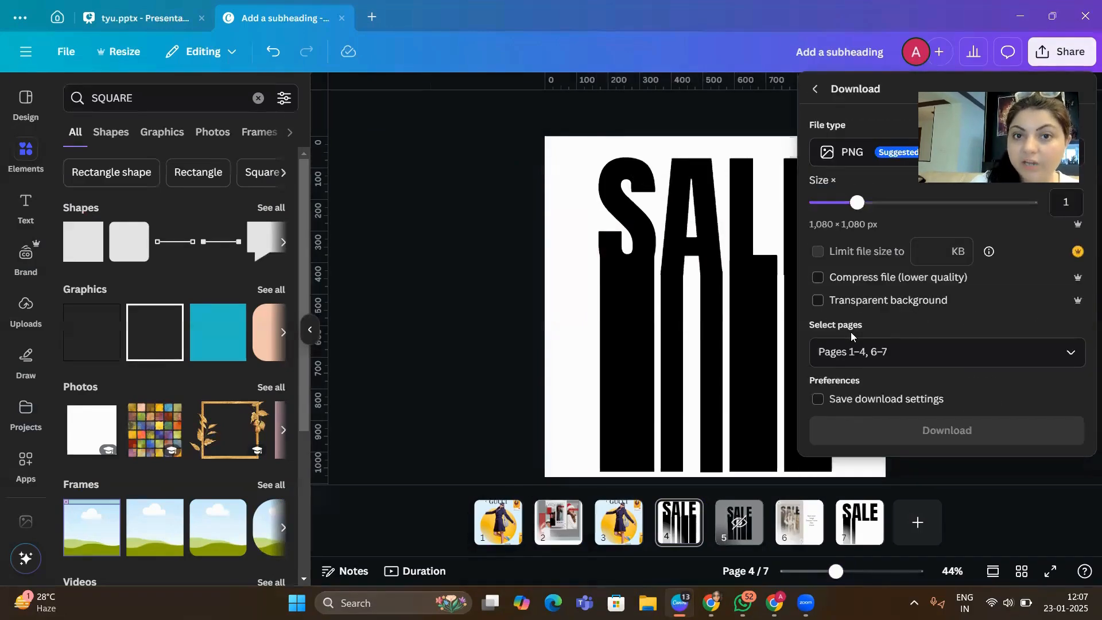
click(852, 155)
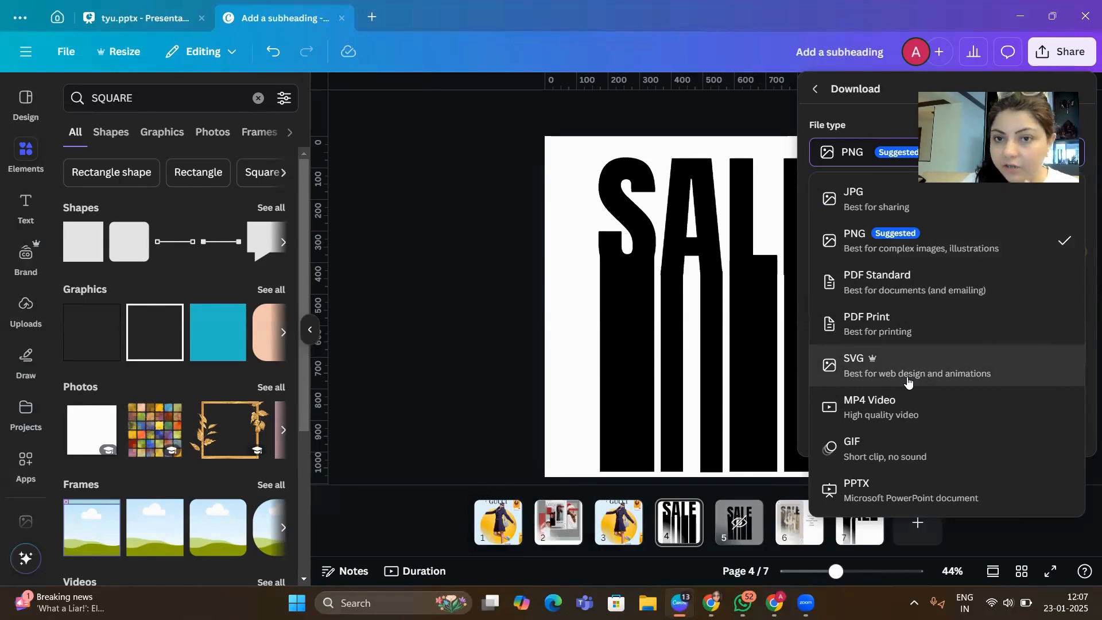
click(583, 377)
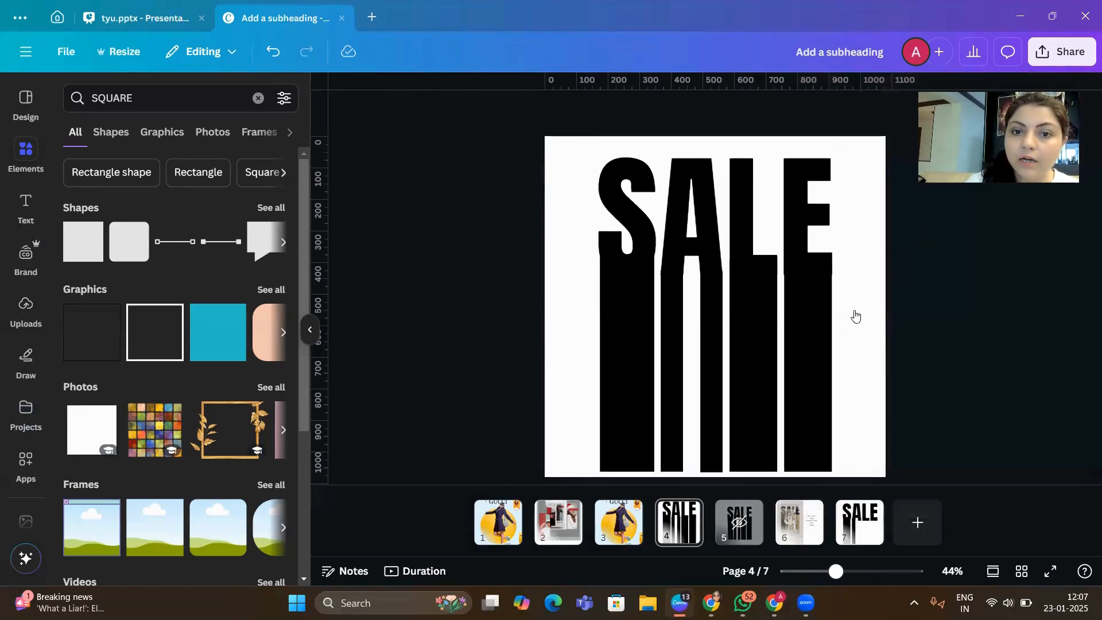
Open the design's download settings and set the page selection to pages 1–3 and 5–7.
click(1062, 51)
click(838, 326)
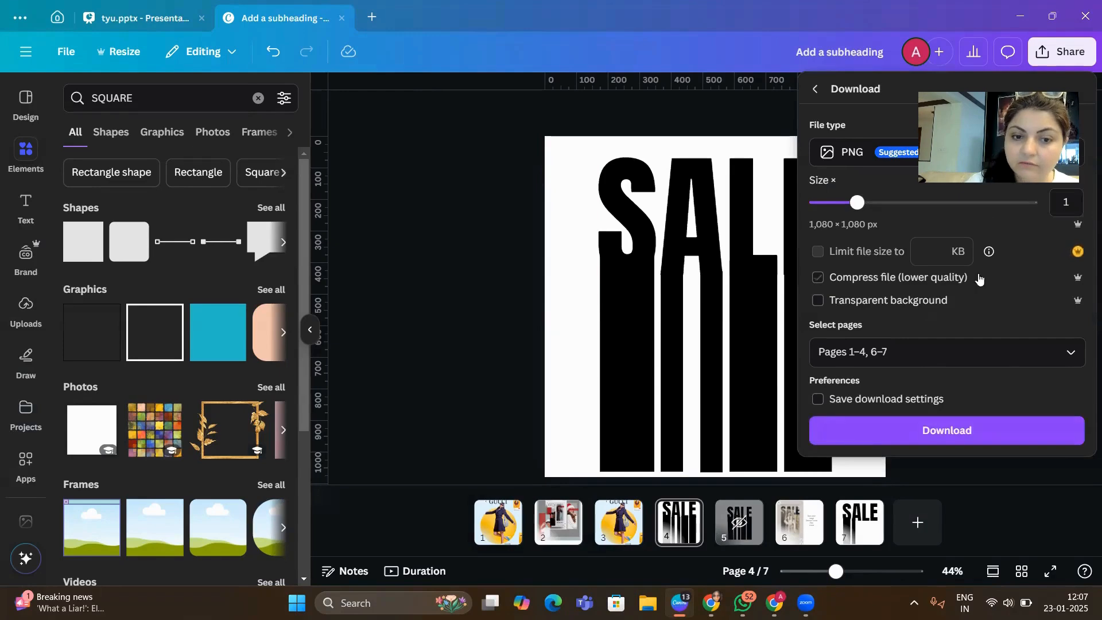
click(1071, 352)
click(871, 131)
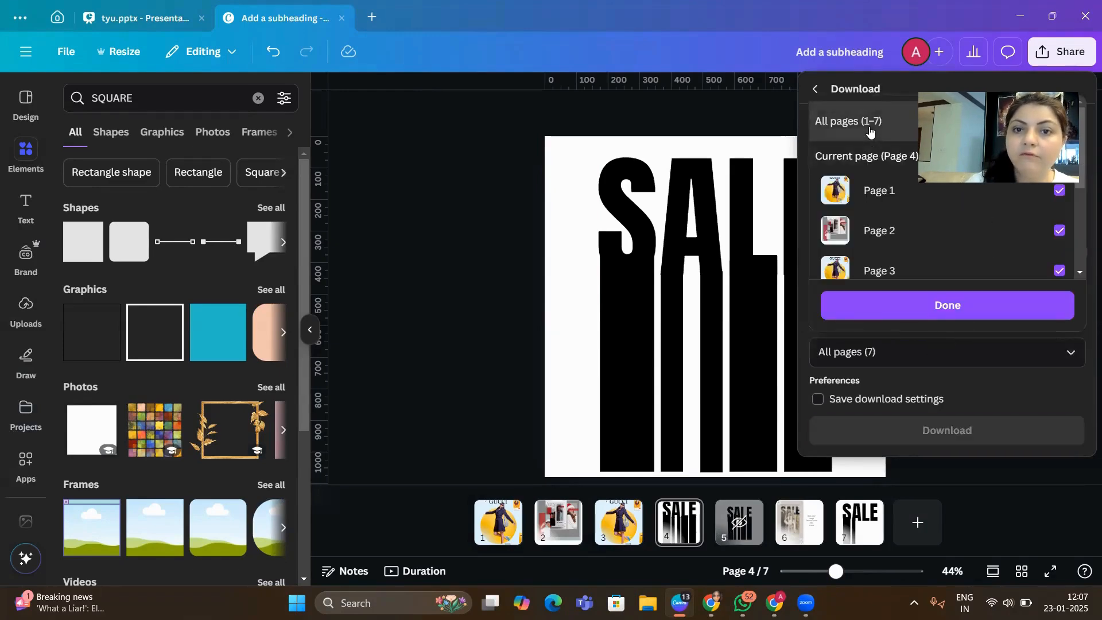
click(887, 156)
click(948, 305)
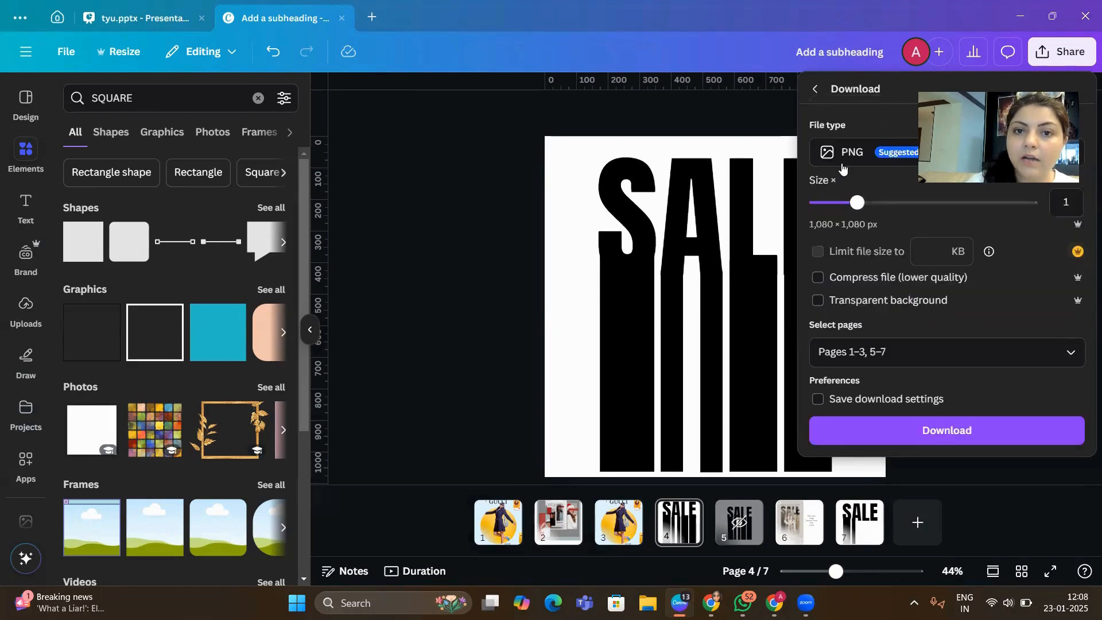
Set the download file type to SVG and download the selected pages.
click(842, 167)
click(871, 360)
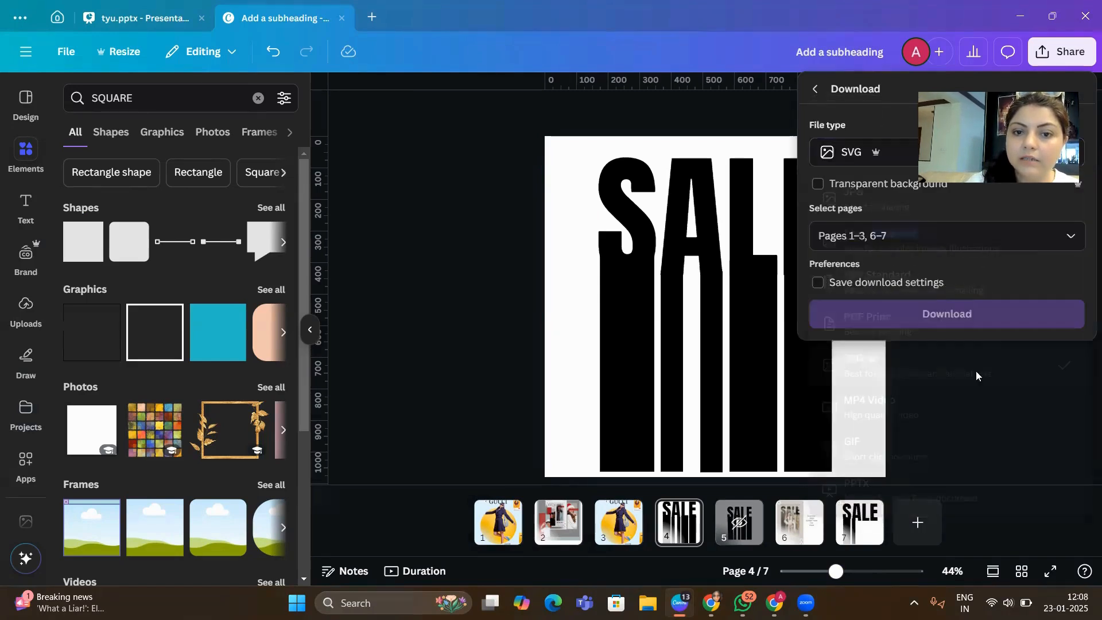
click(944, 322)
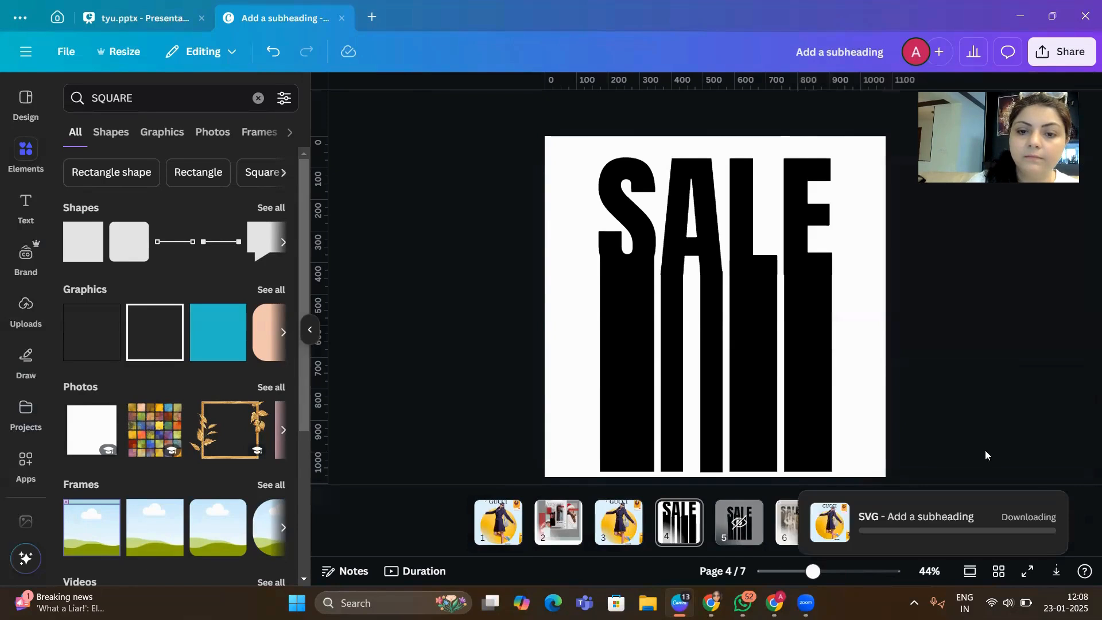
Switch to PowerPoint, create a blank presentation and delete the title and subtitle placeholders from its slide.
click(834, 269)
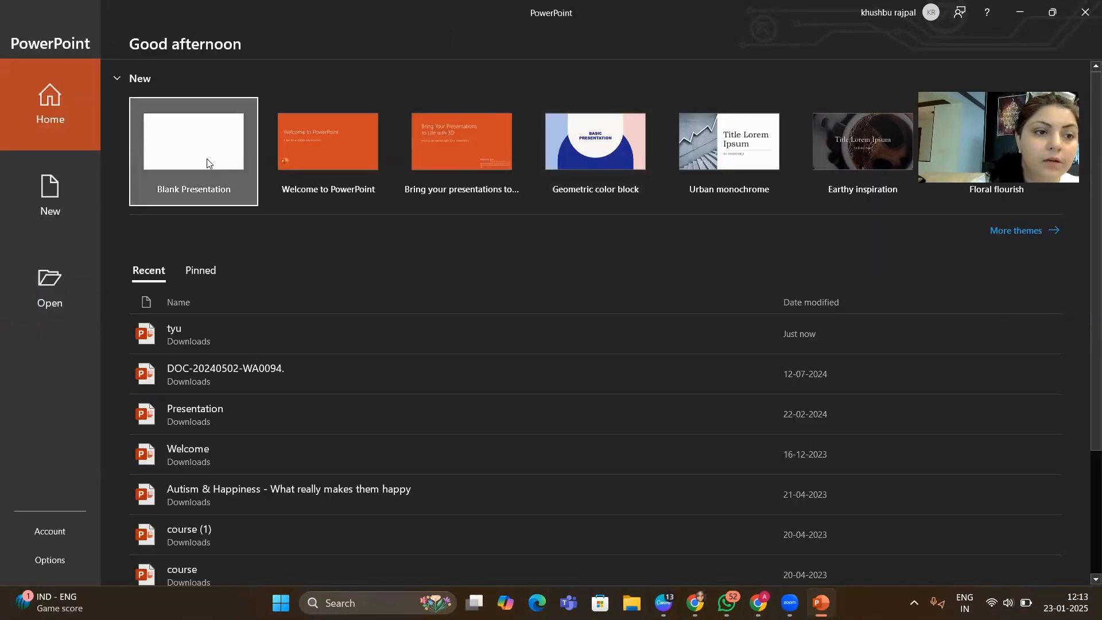
click(212, 160)
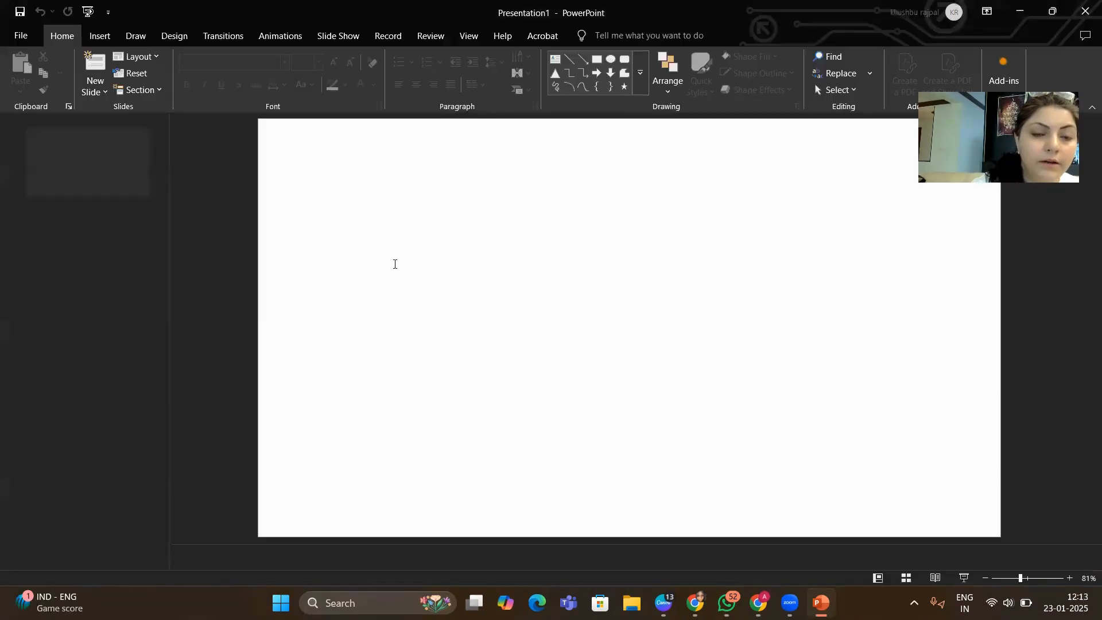
click(892, 440)
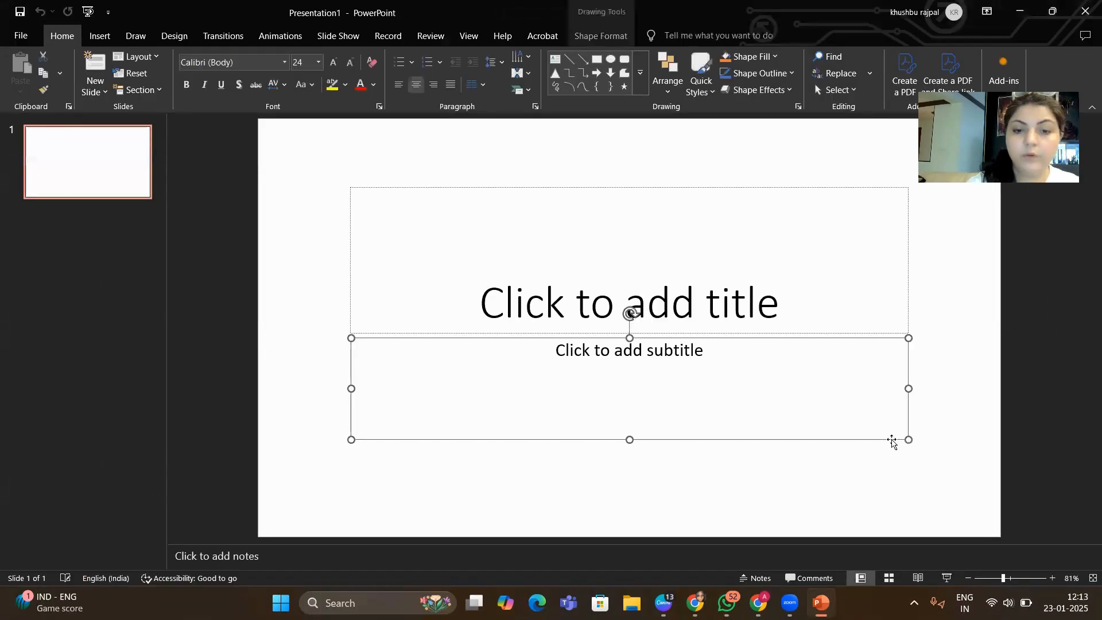
key(Delete)
click(805, 332)
key(Delete)
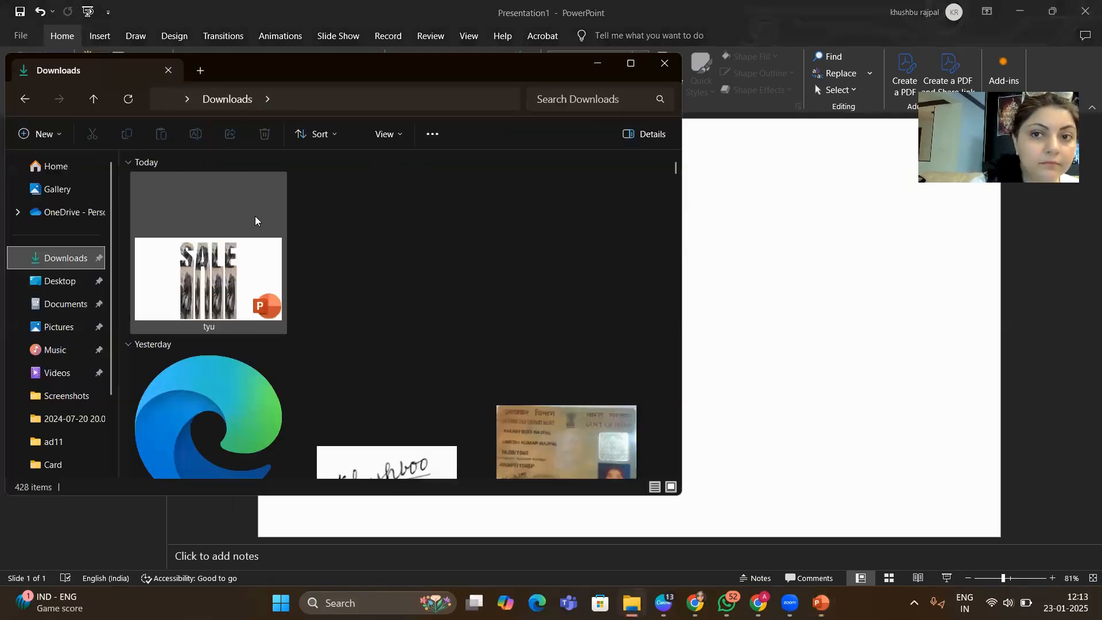
Insert the SVG file "Add a subheading (2)" from the Downloads folder onto the empty slide.
scroll(246, 399, down, 3)
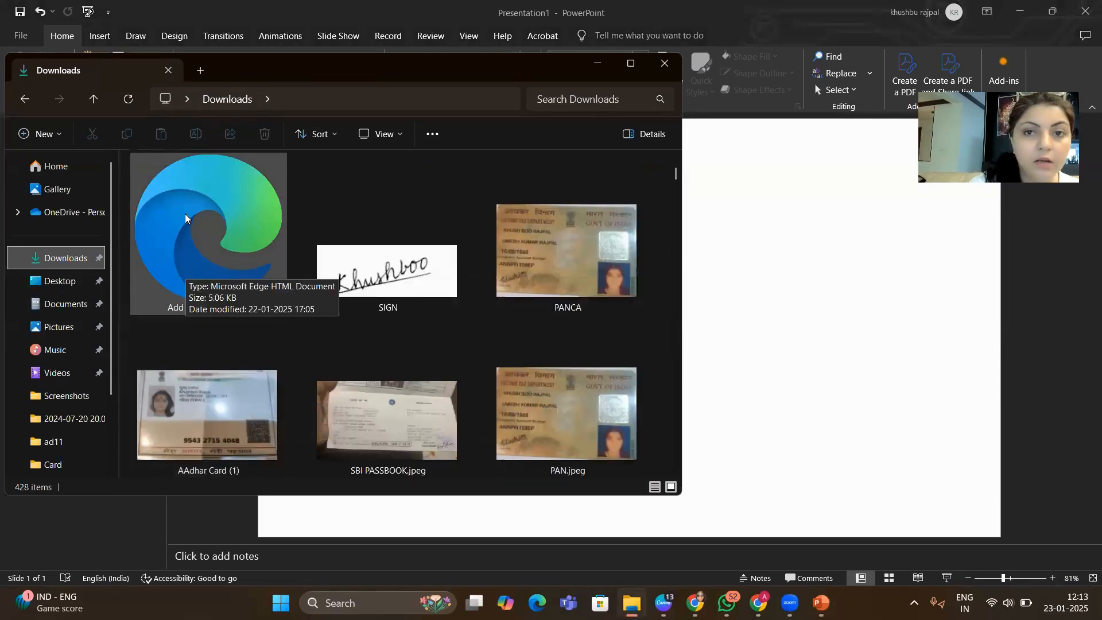
drag(1022, 10, 1089, 612)
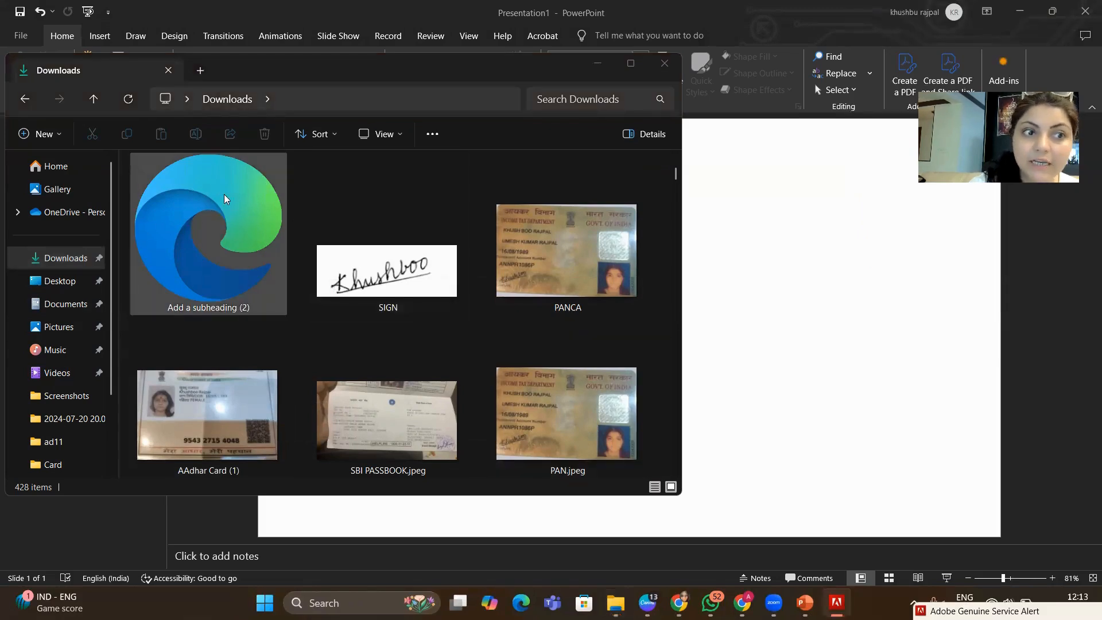
drag(220, 222, 809, 293)
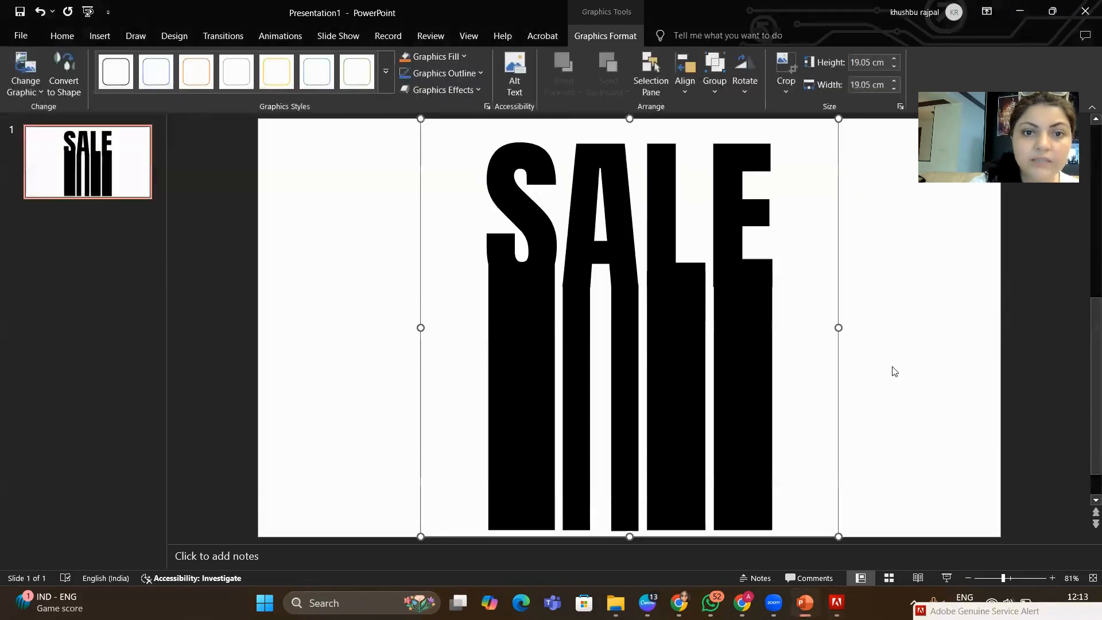
Convert the inserted SALE graphic into editable shapes.
click(897, 372)
click(671, 315)
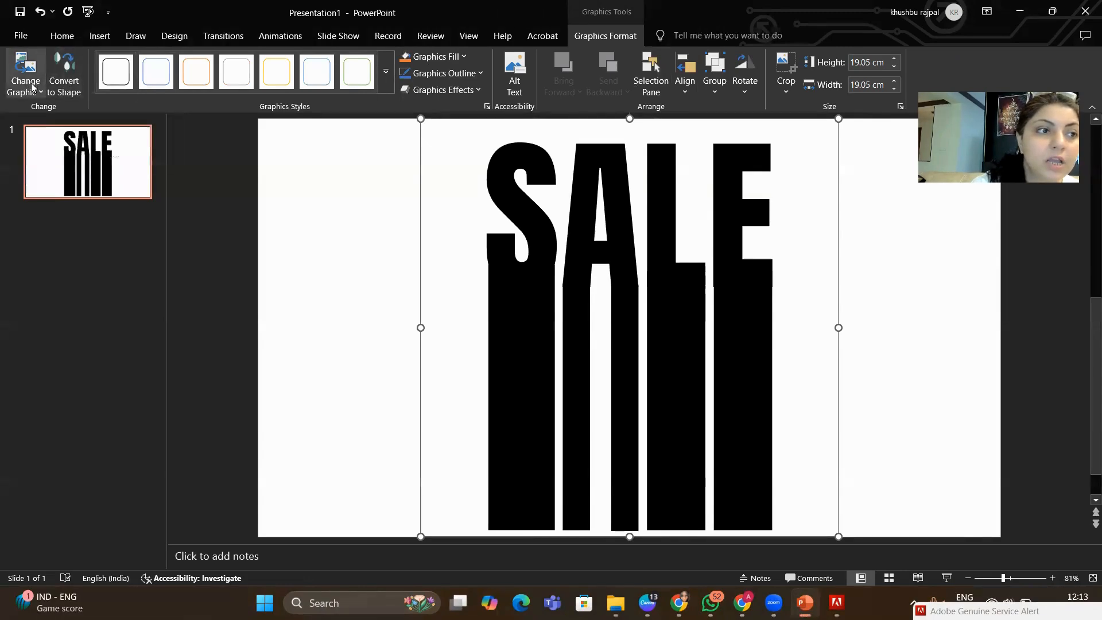
click(66, 92)
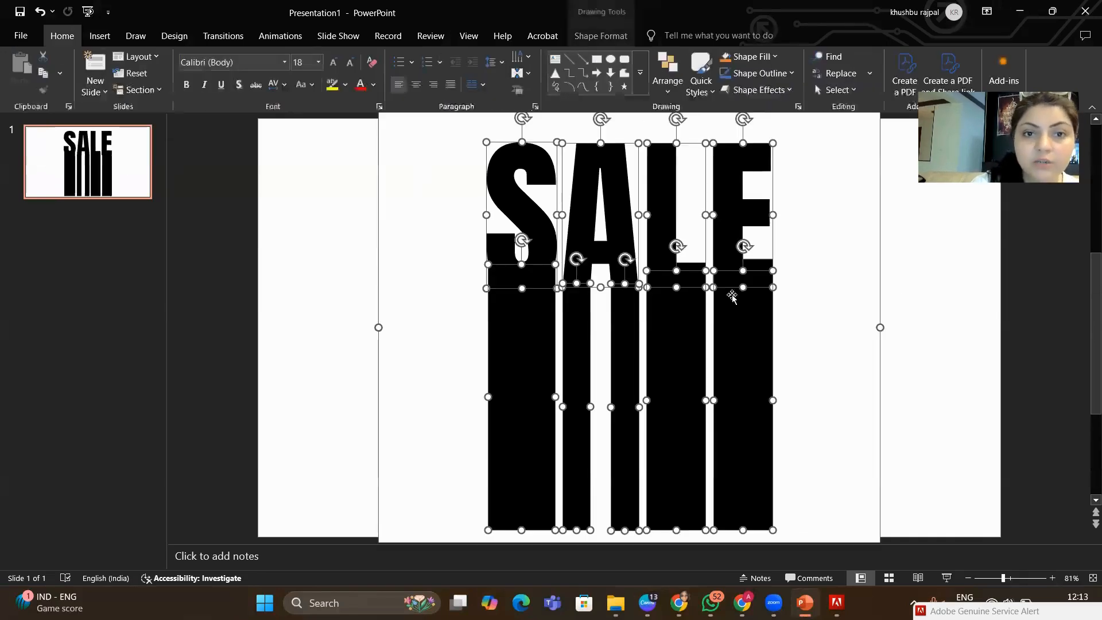
Fill all the selected shapes with the picture "pexels-cottonbro-3692881" from the Downloads folder.
click(775, 57)
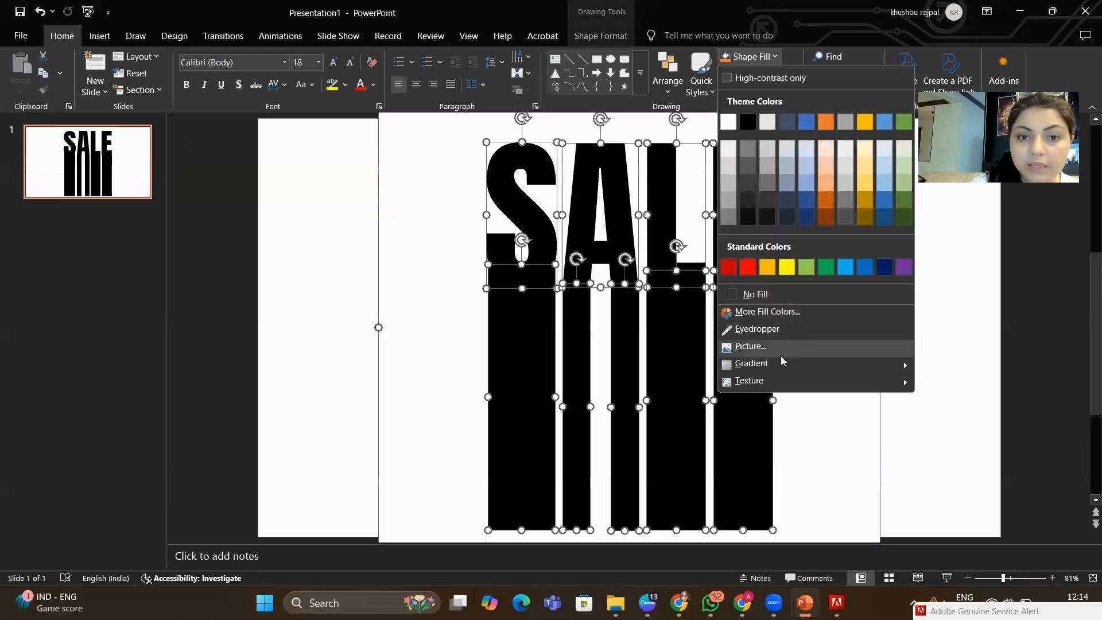
click(772, 348)
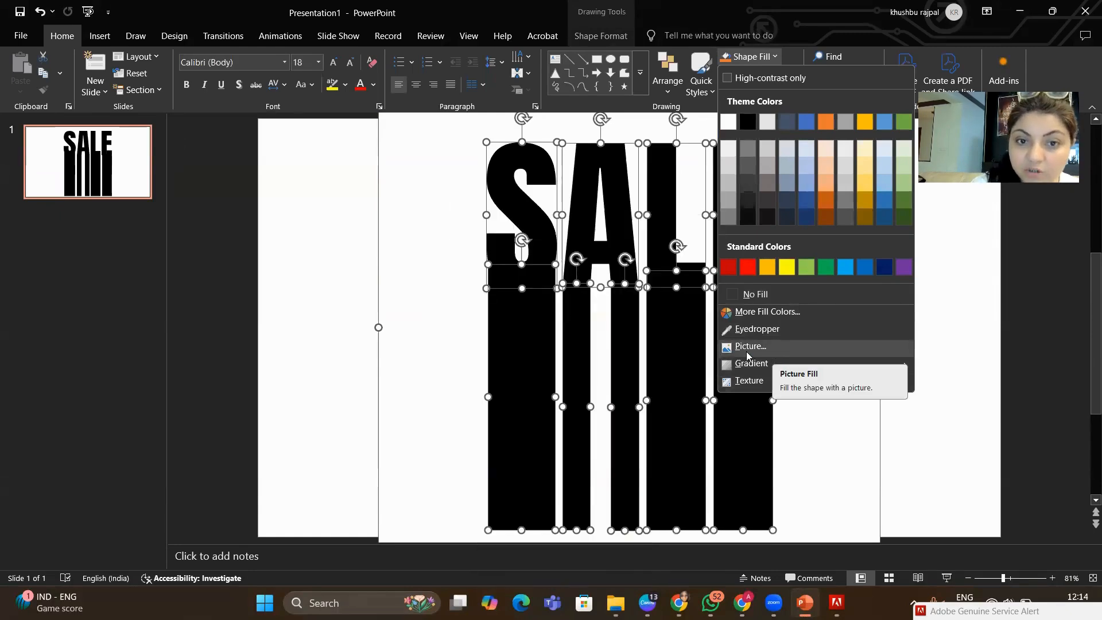
click(762, 347)
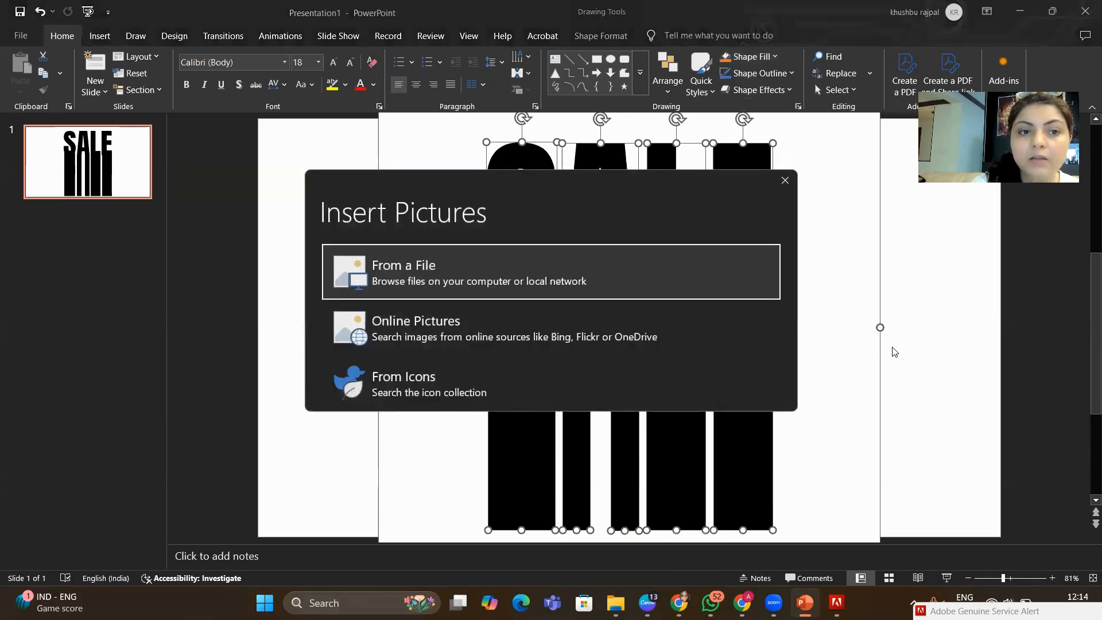
click(647, 281)
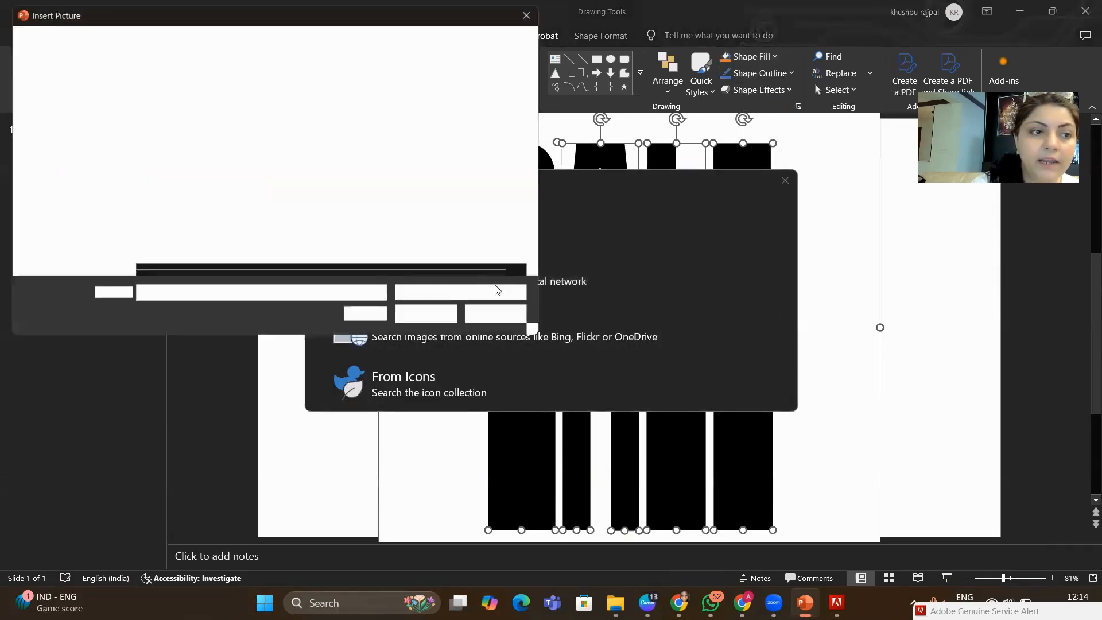
scroll(238, 205, down, 2)
click(50, 189)
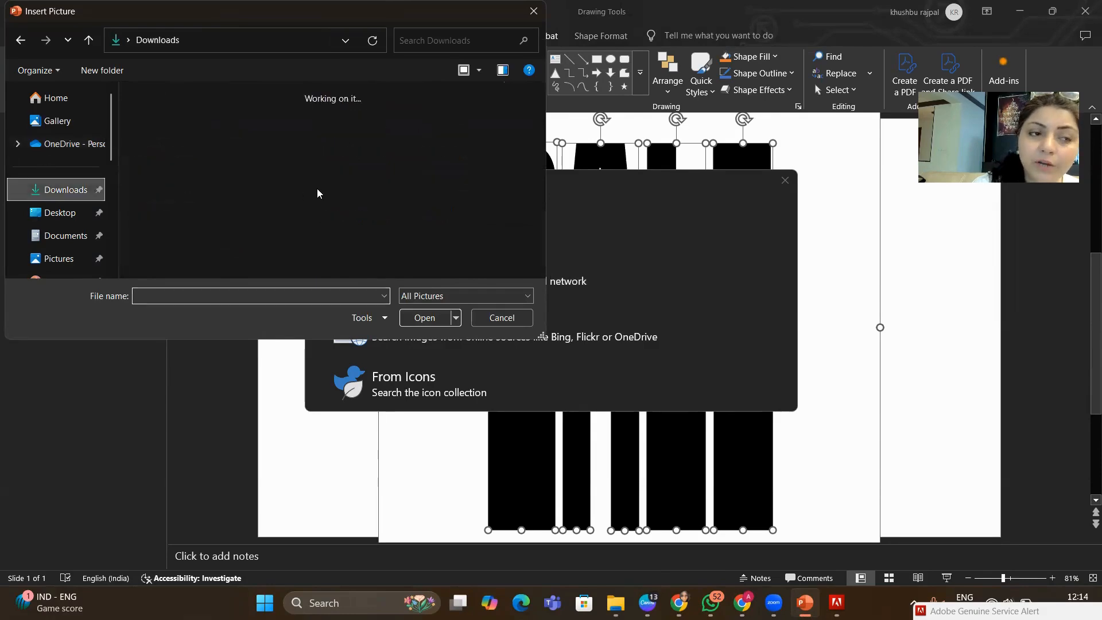
scroll(360, 192, down, 3)
click(459, 221)
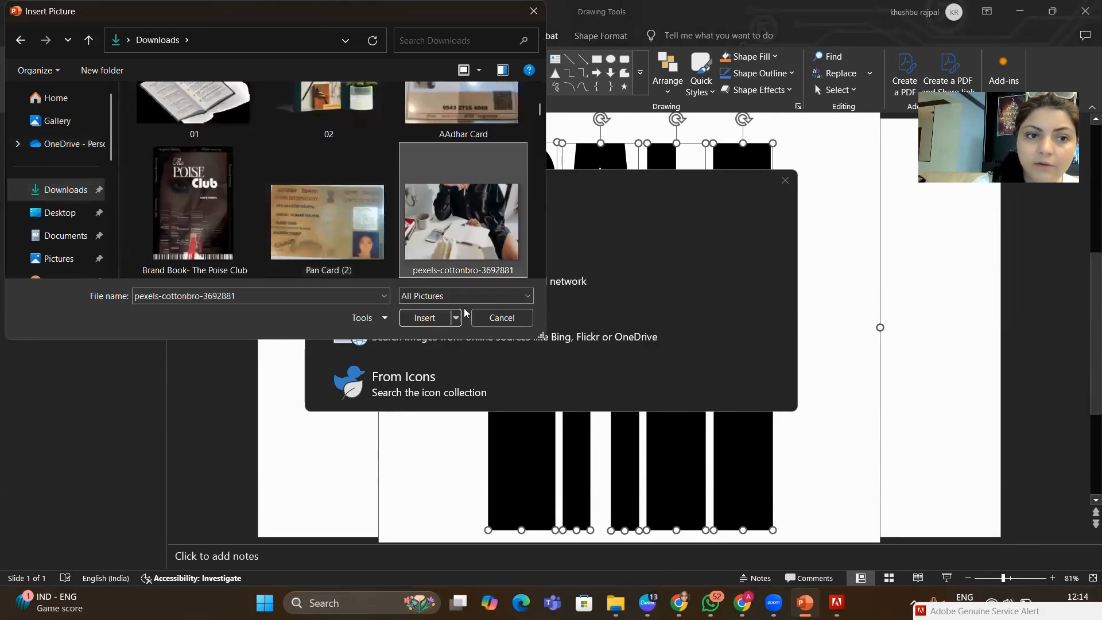
click(501, 318)
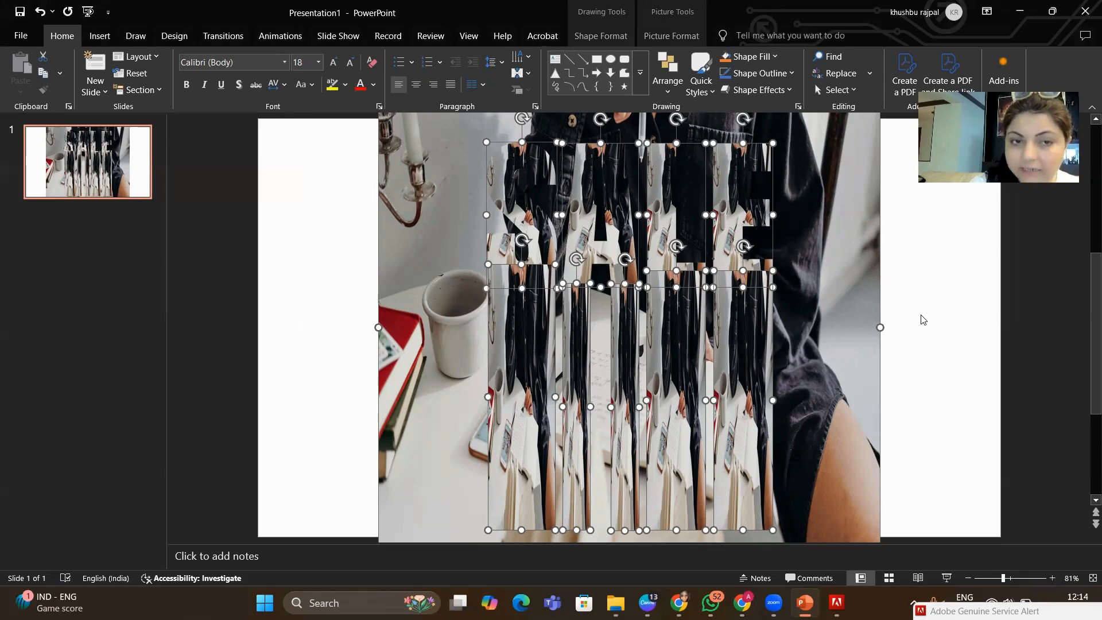
Delete the large picture-filled background shape behind the SALE lettering.
click(938, 323)
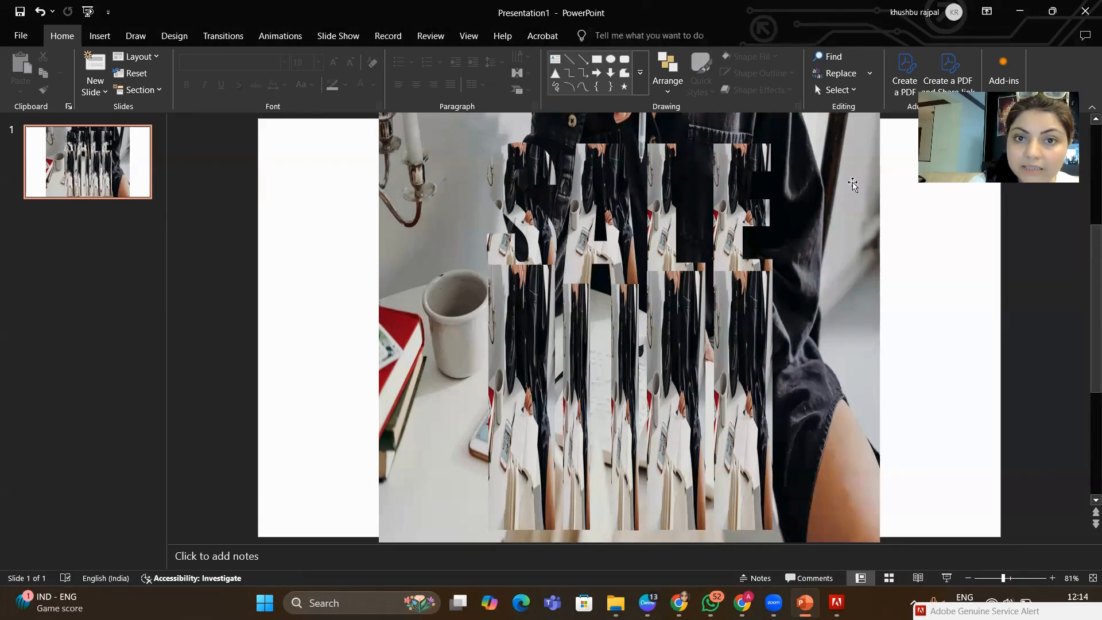
click(856, 198)
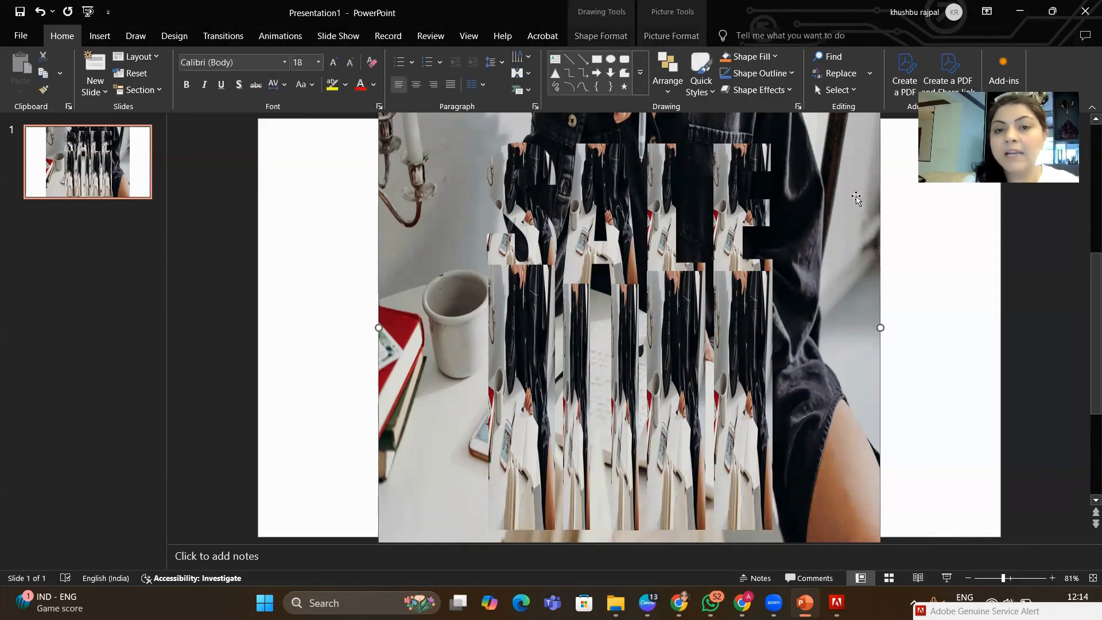
key(Delete)
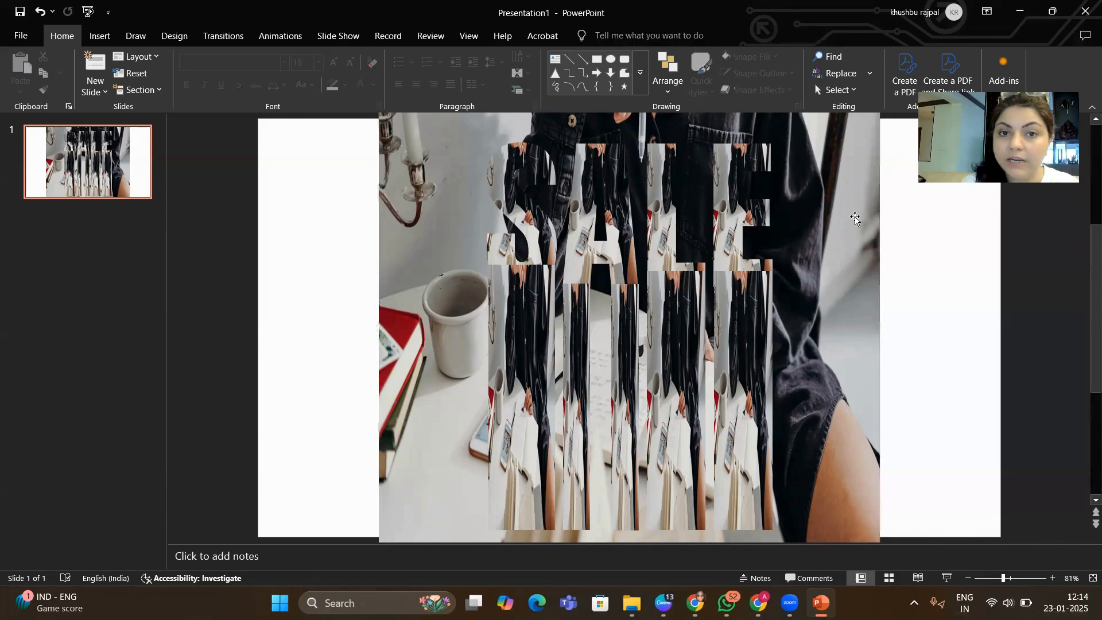
key(ctrl+z)
key(Delete)
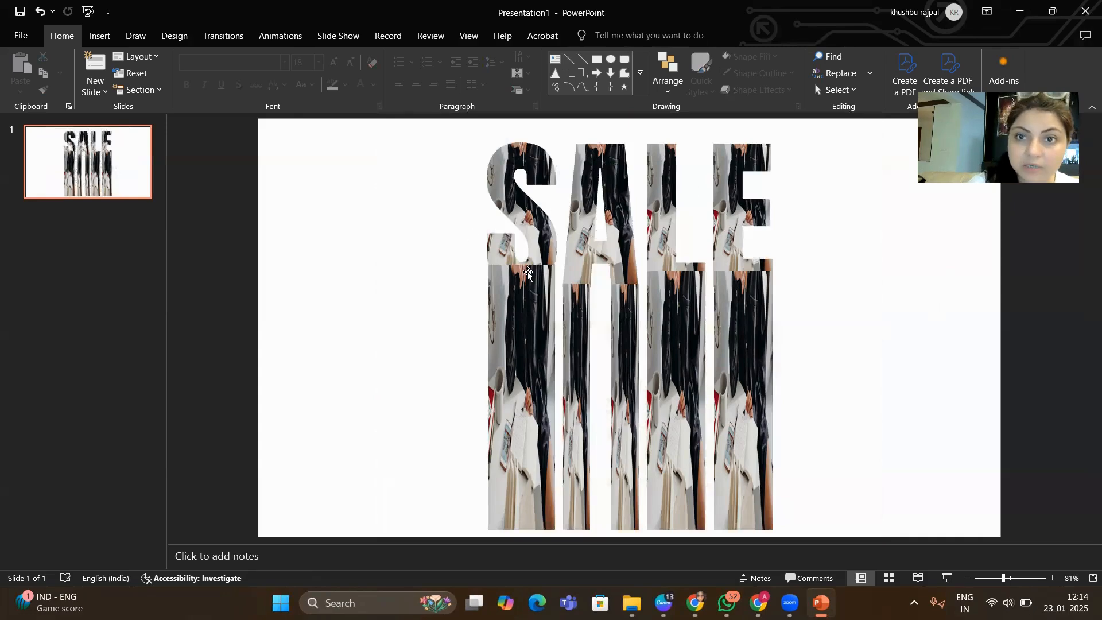
Start saving the presentation, with the file type set to PDF and the file name set to TREW.
click(20, 12)
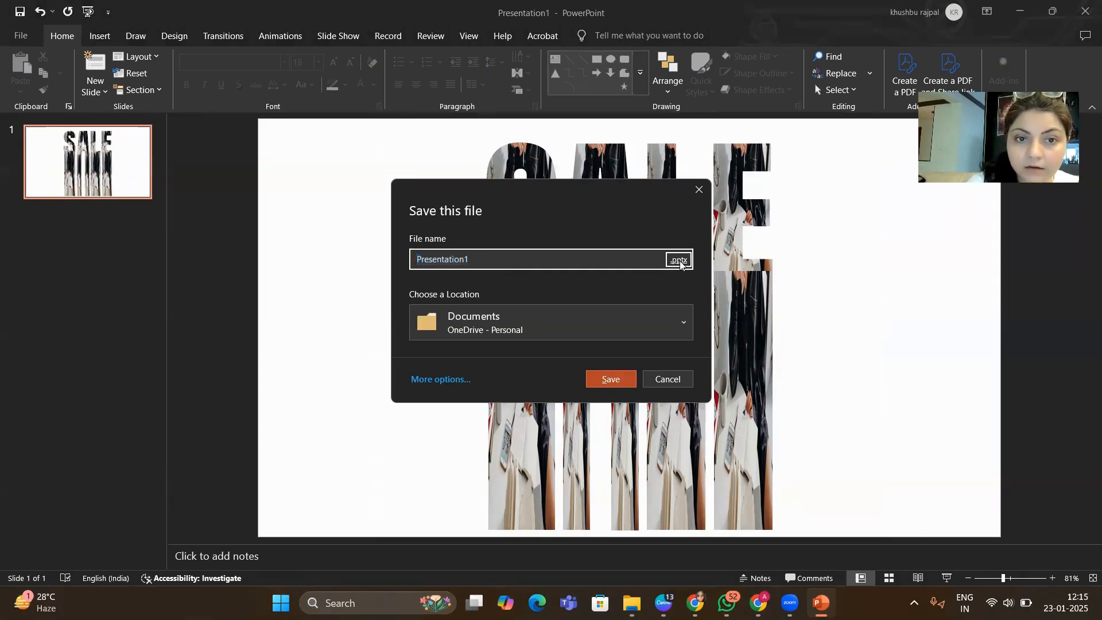
click(677, 259)
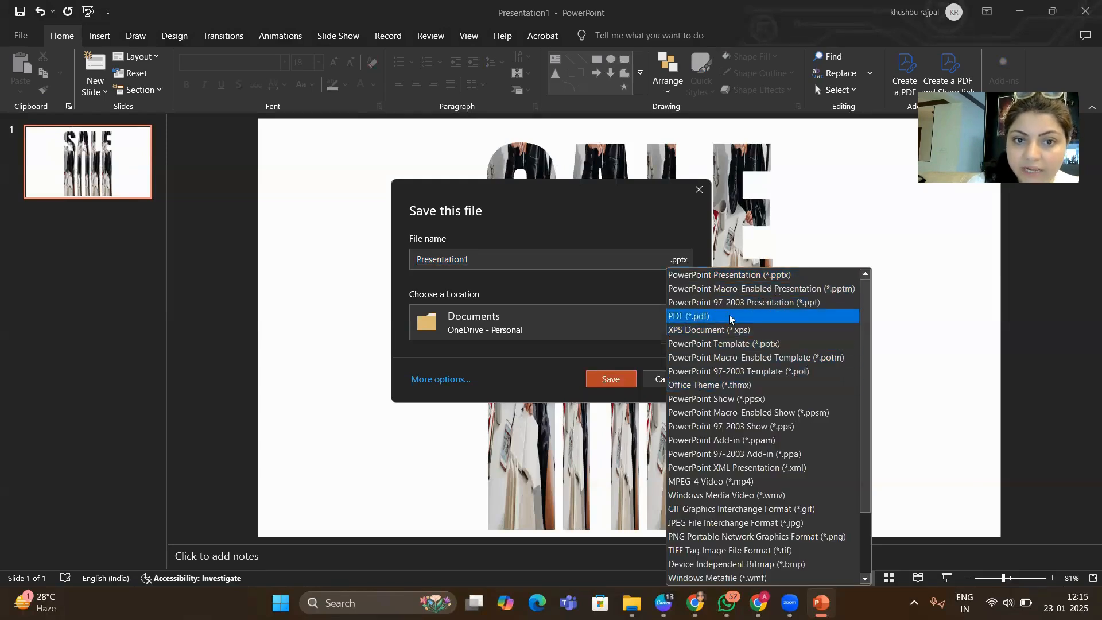
click(710, 317)
click(475, 259)
click(483, 259)
drag(488, 259, 389, 255)
text(TREW)
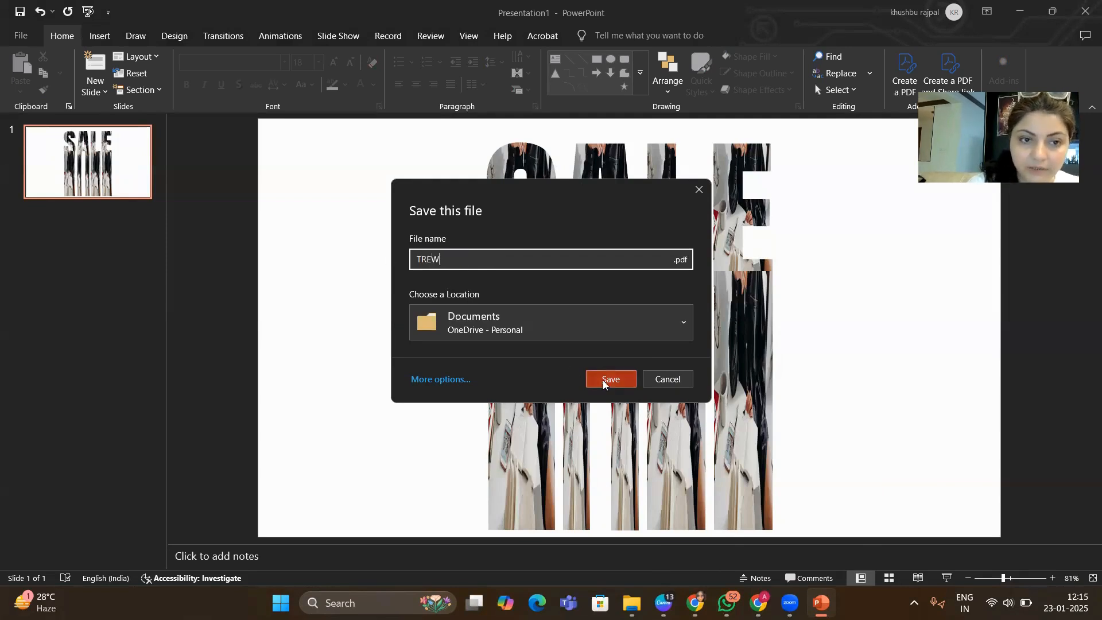
Save the PDF to the Downloads folder and view that folder in File Explorer.
click(660, 323)
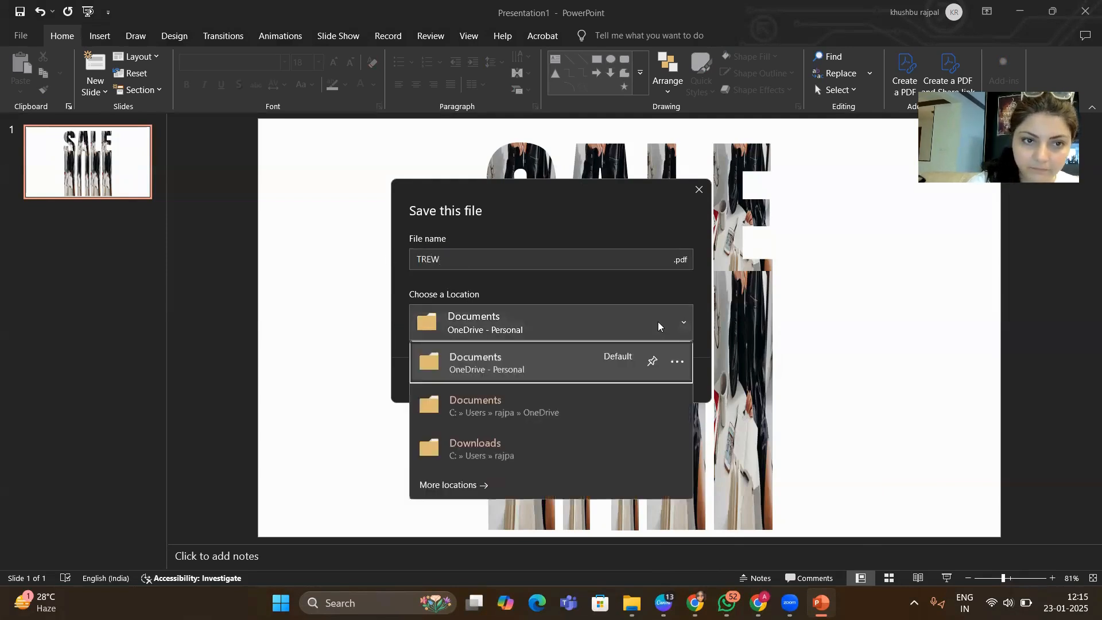
click(534, 449)
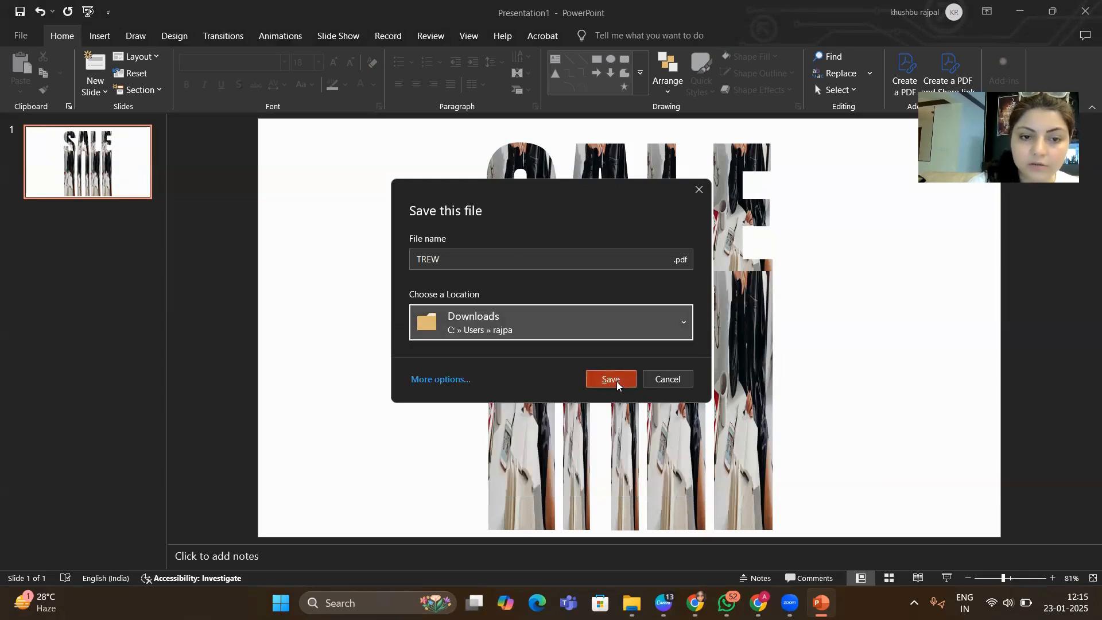
click(588, 326)
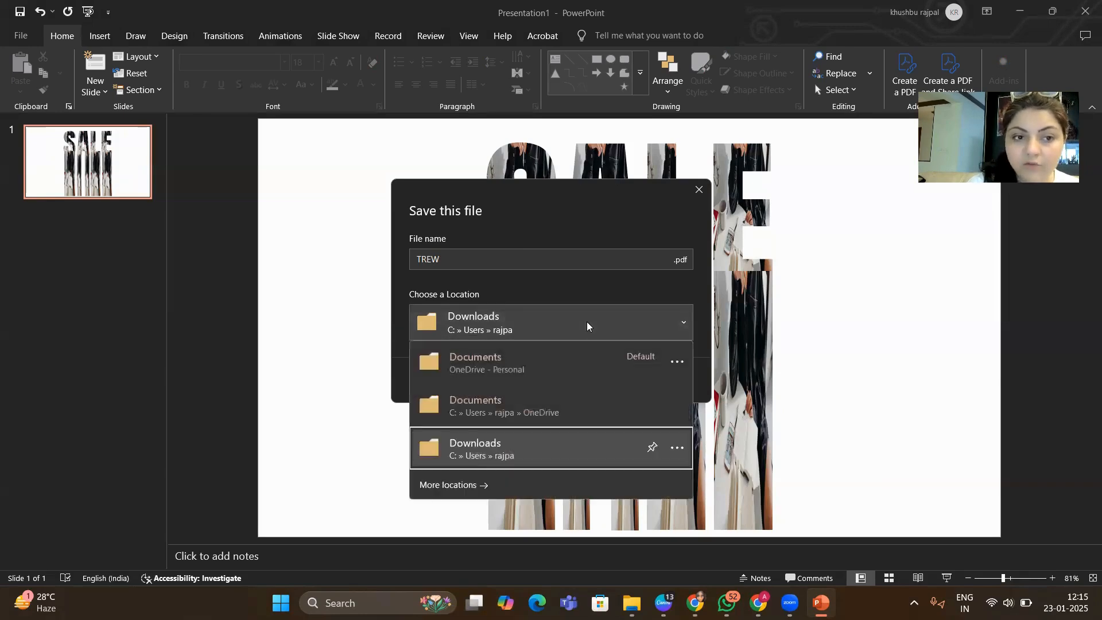
click(536, 453)
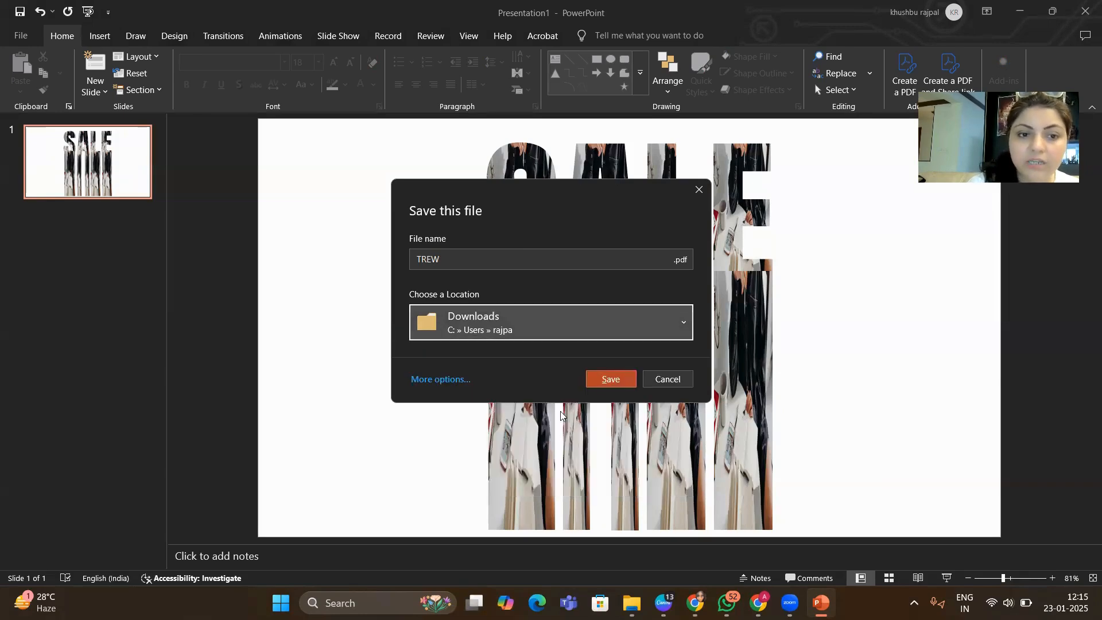
click(608, 380)
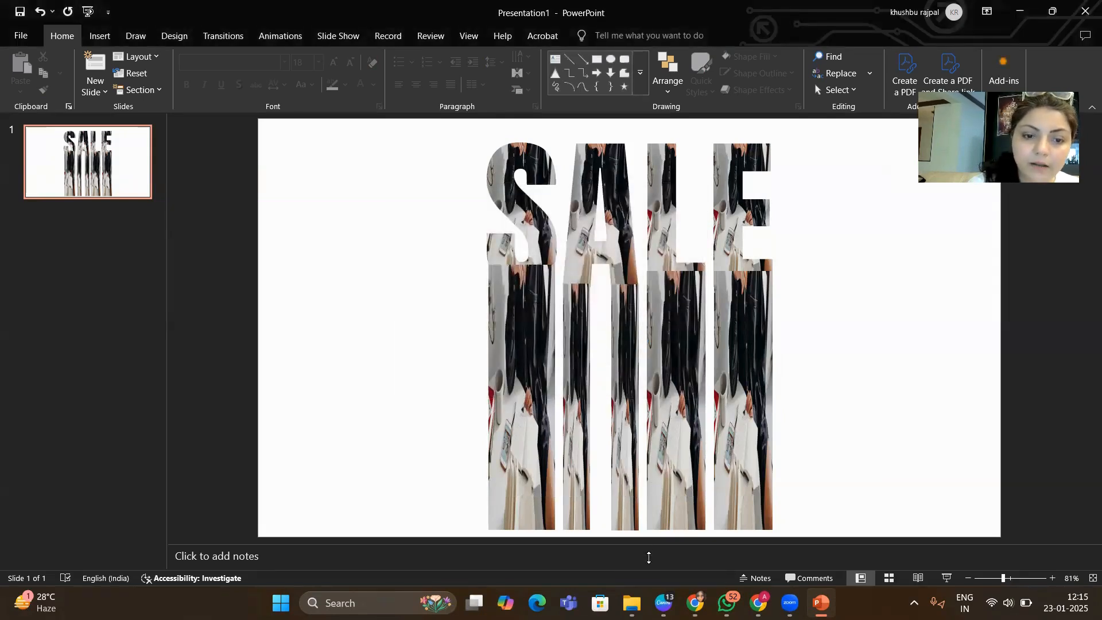
click(631, 603)
click(77, 258)
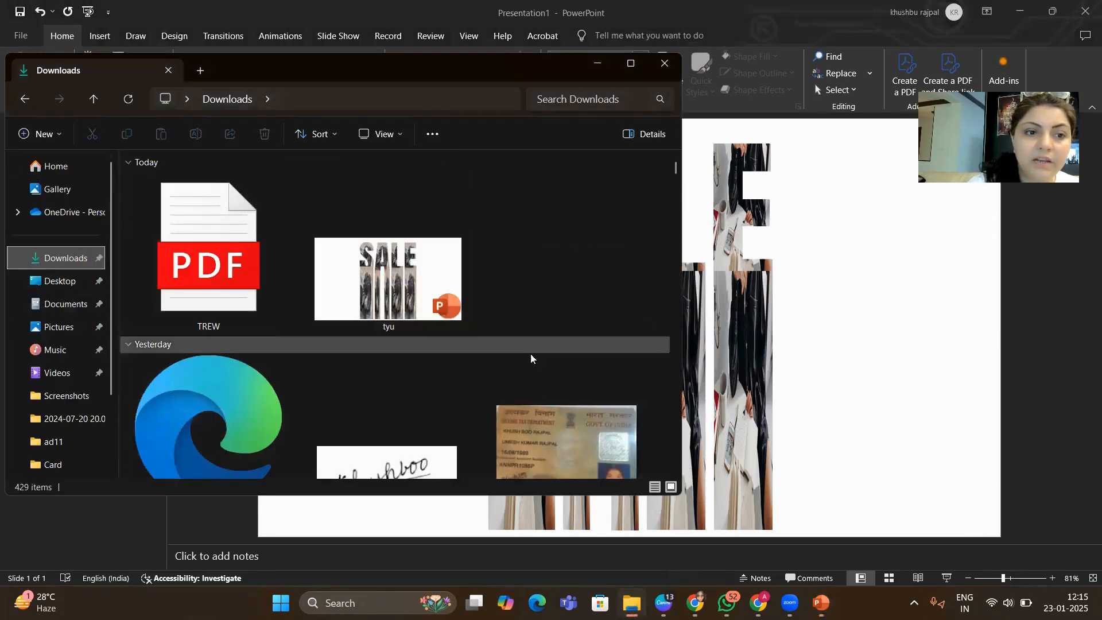
Switch to Canva and upload the TREW PDF from the Downloads folder as a new design.
click(664, 603)
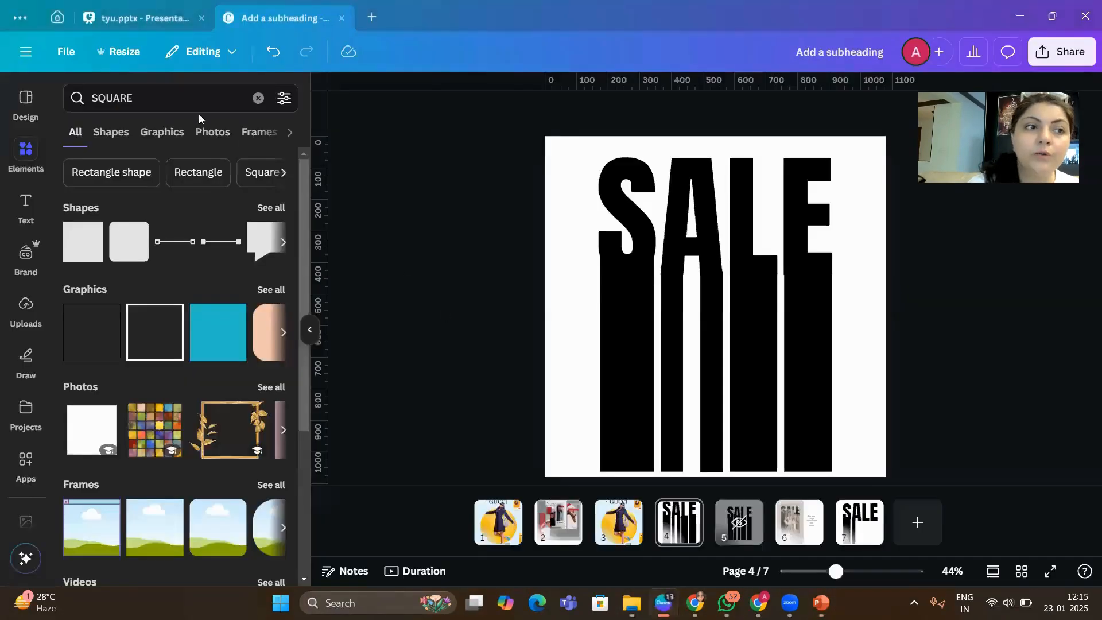
click(57, 18)
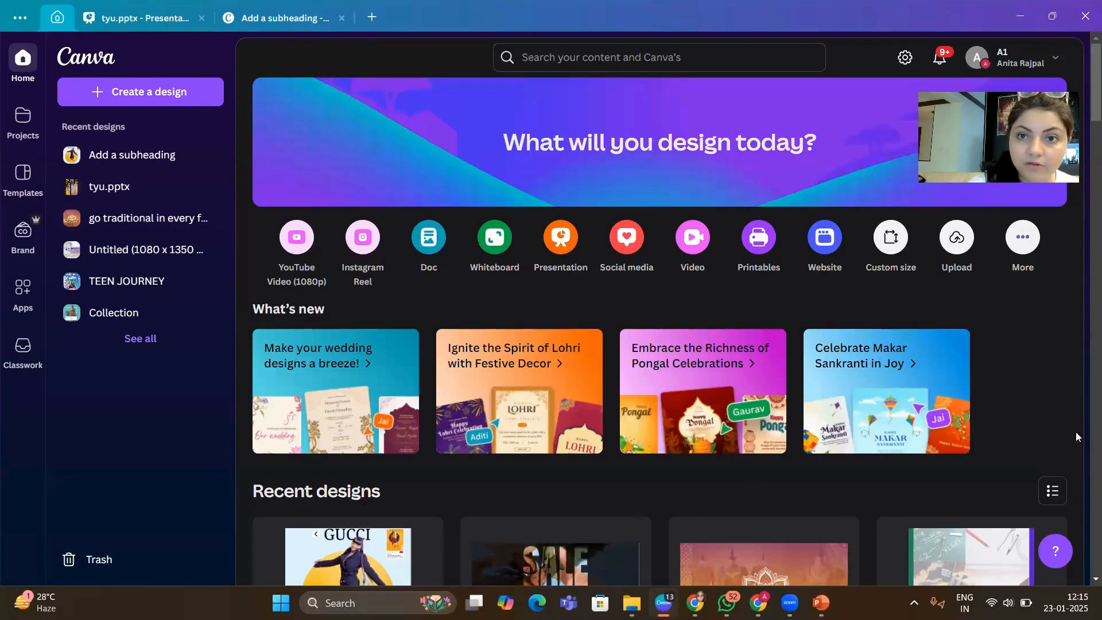
click(957, 238)
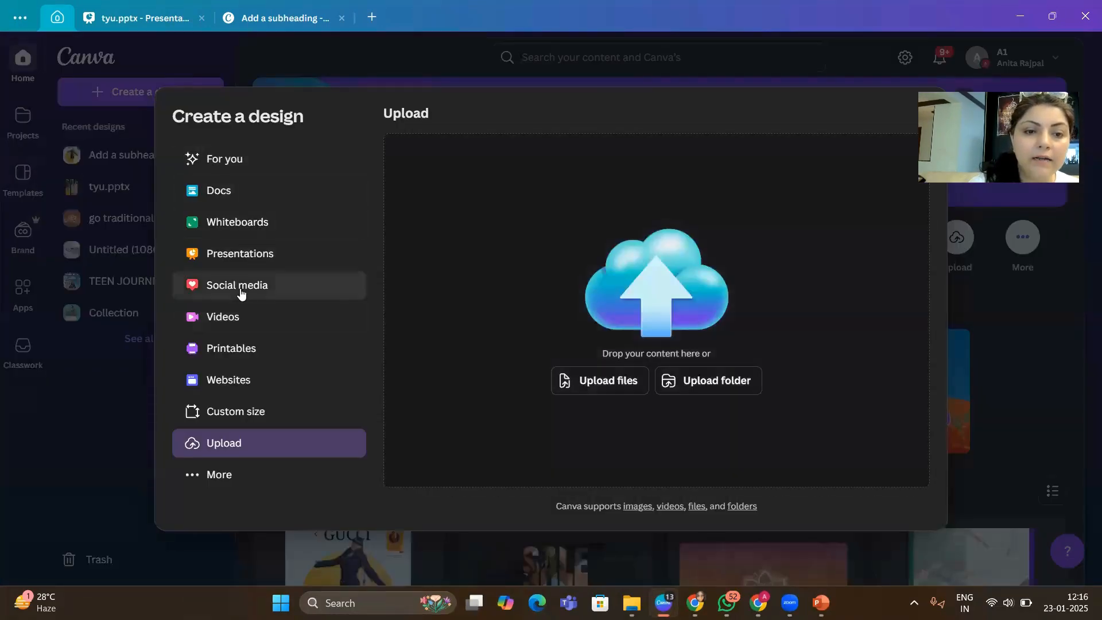
click(609, 382)
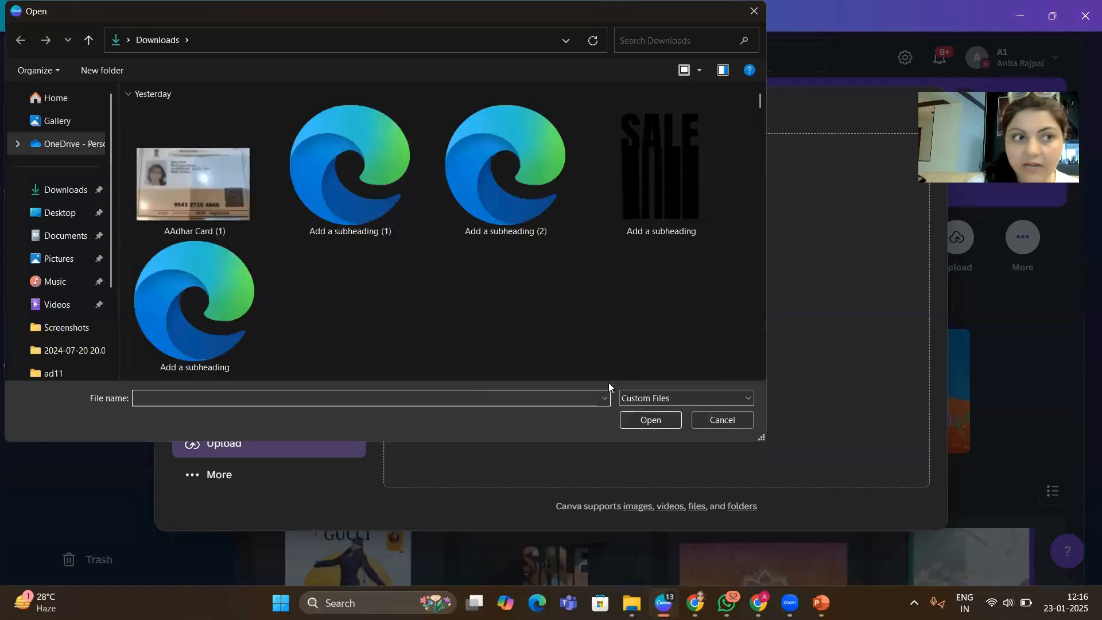
click(238, 211)
click(651, 420)
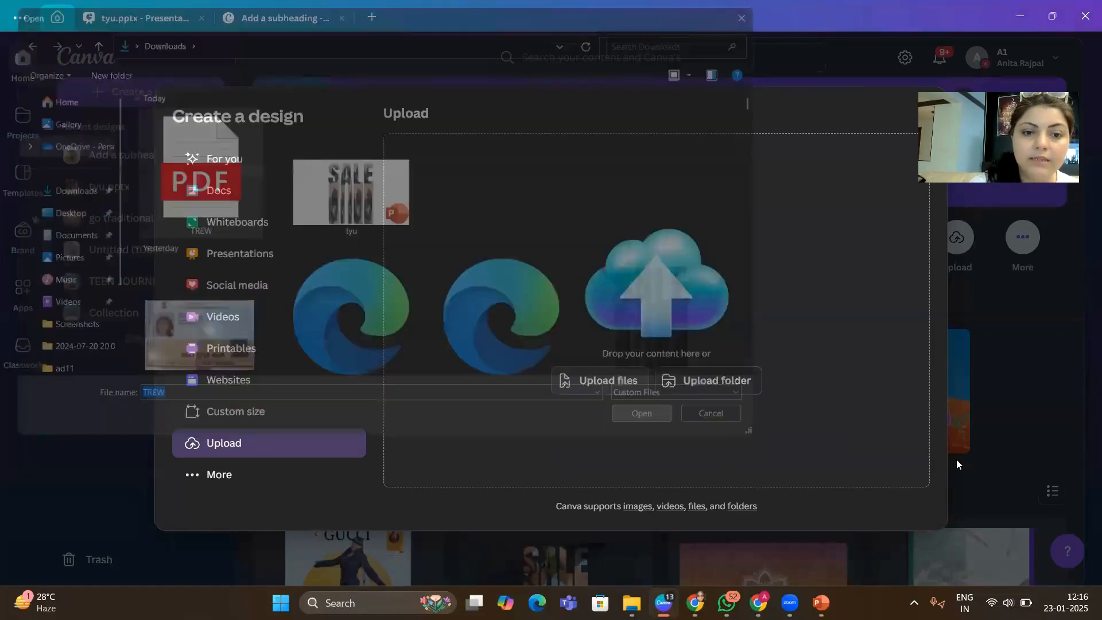
click(956, 459)
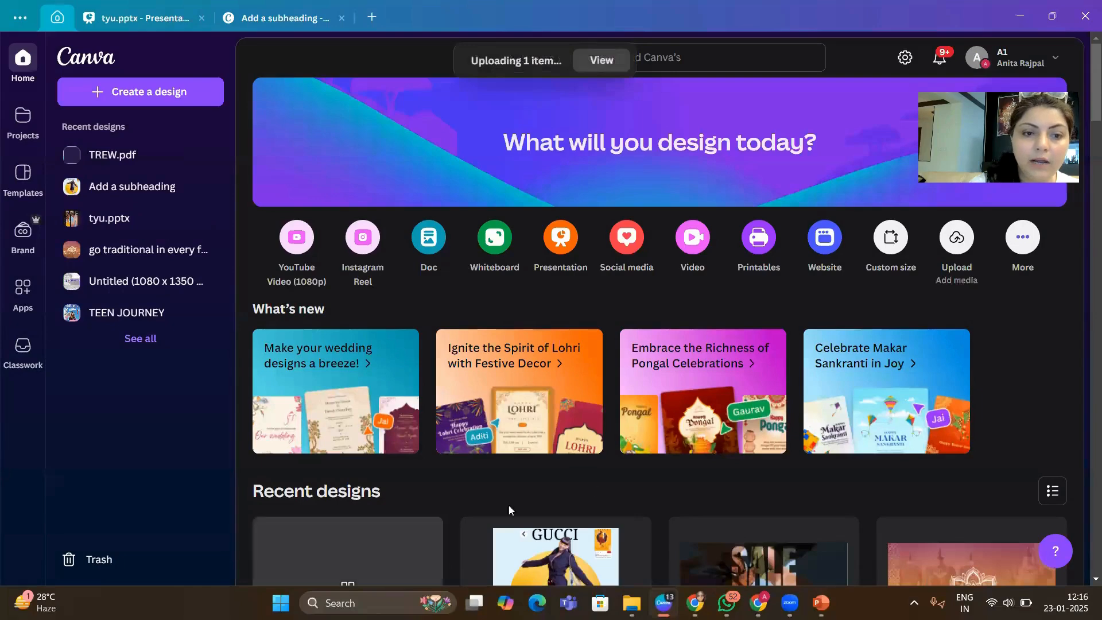
Open the uploaded TREW.pdf design from the recent designs.
scroll(660, 334, down, 1)
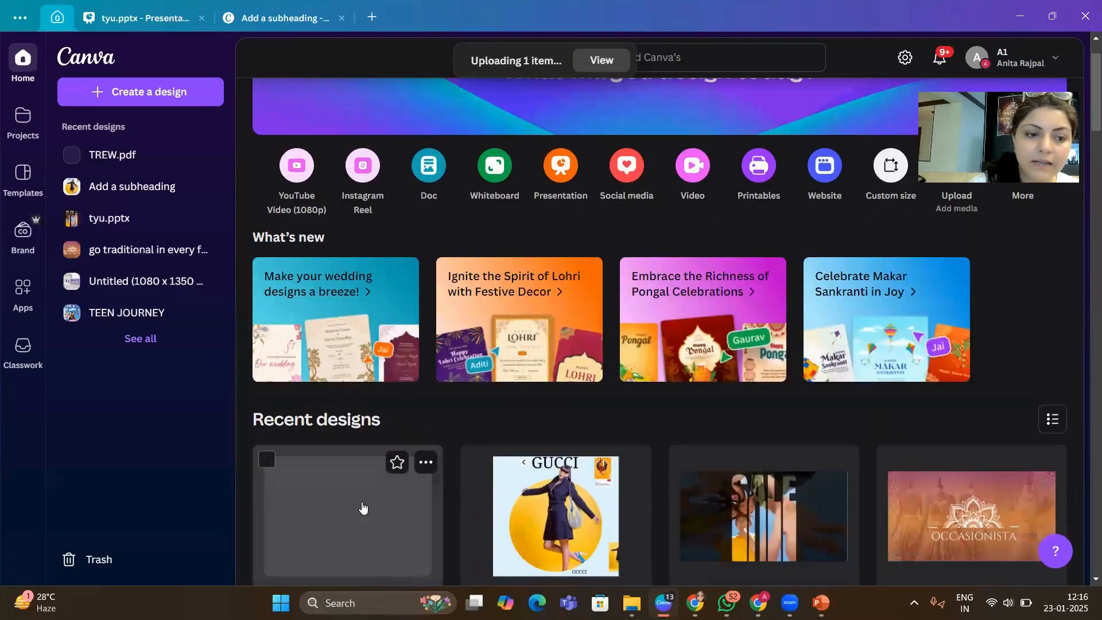
scroll(352, 397, down, 3)
click(356, 379)
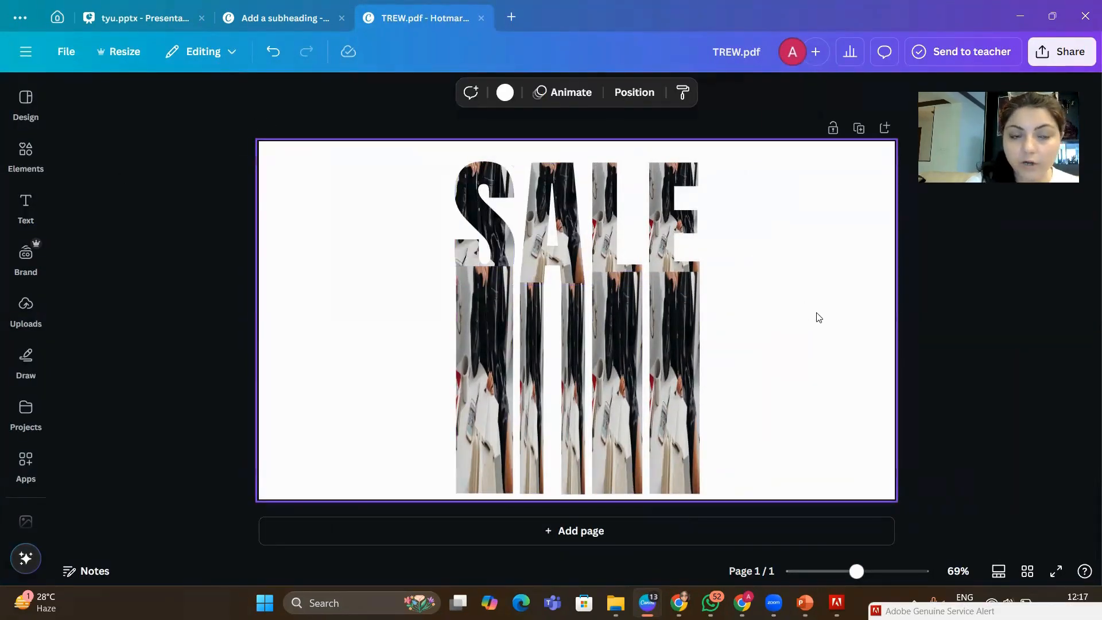
Enlarge the picture inside the letter S frame by adjusting its crop.
double_click(480, 222)
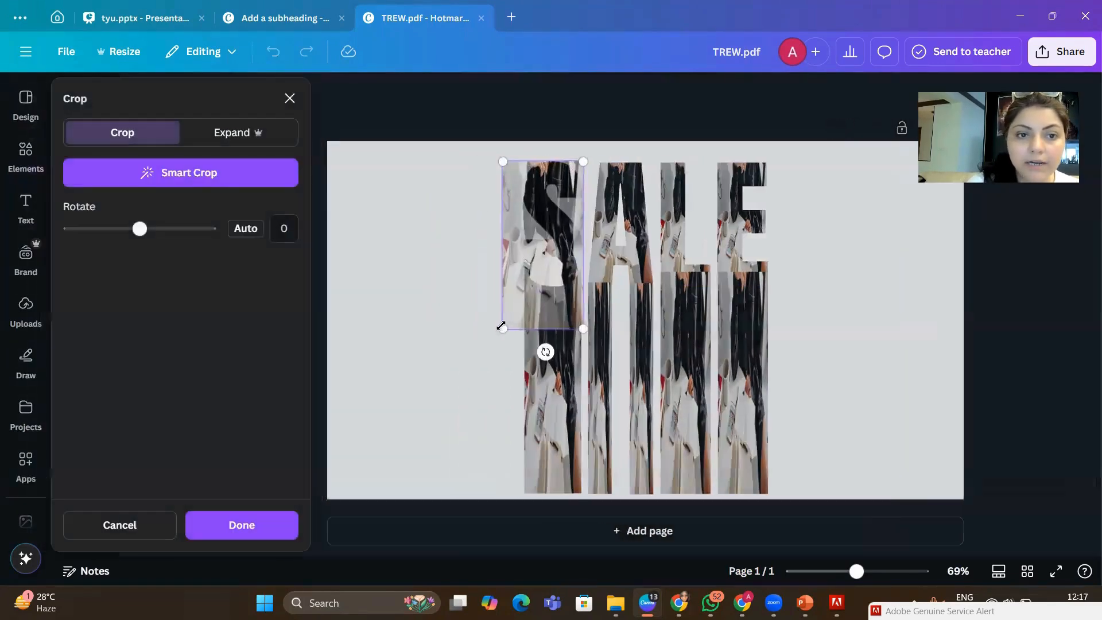
drag(436, 355, 506, 342)
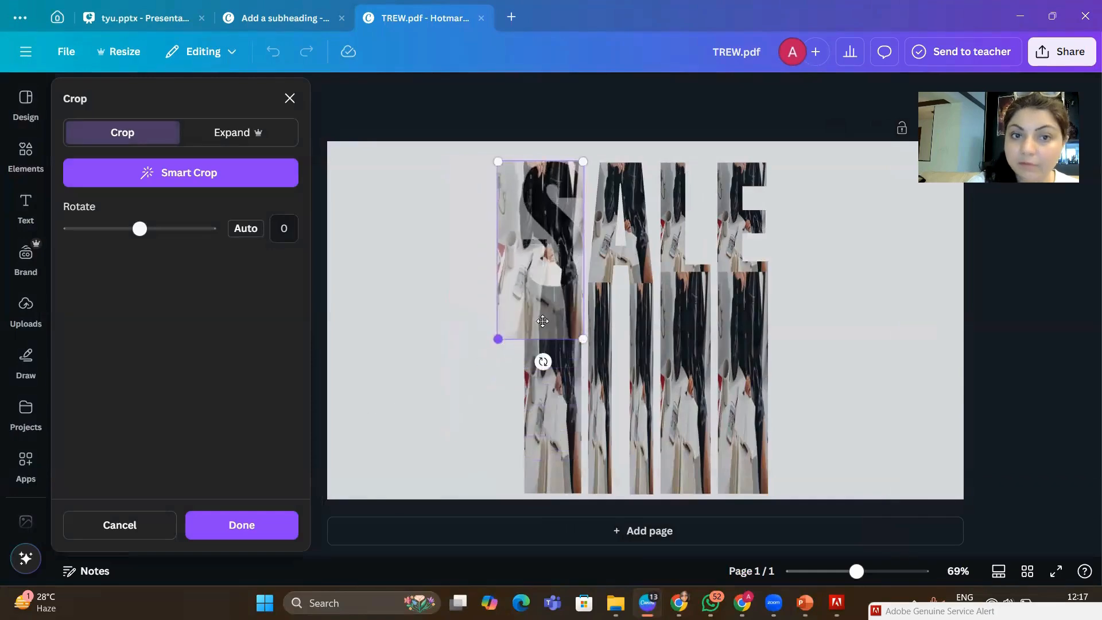
click(802, 275)
Detach the image from the letter S frame and move it to the blank area right of the lettering.
double_click(484, 229)
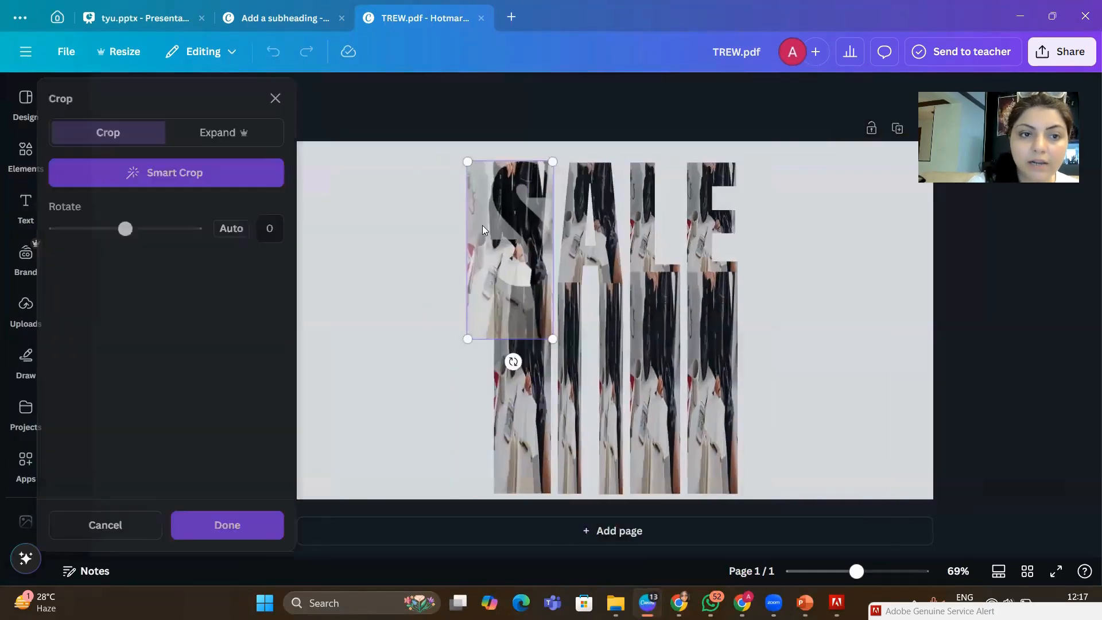
right_click(509, 226)
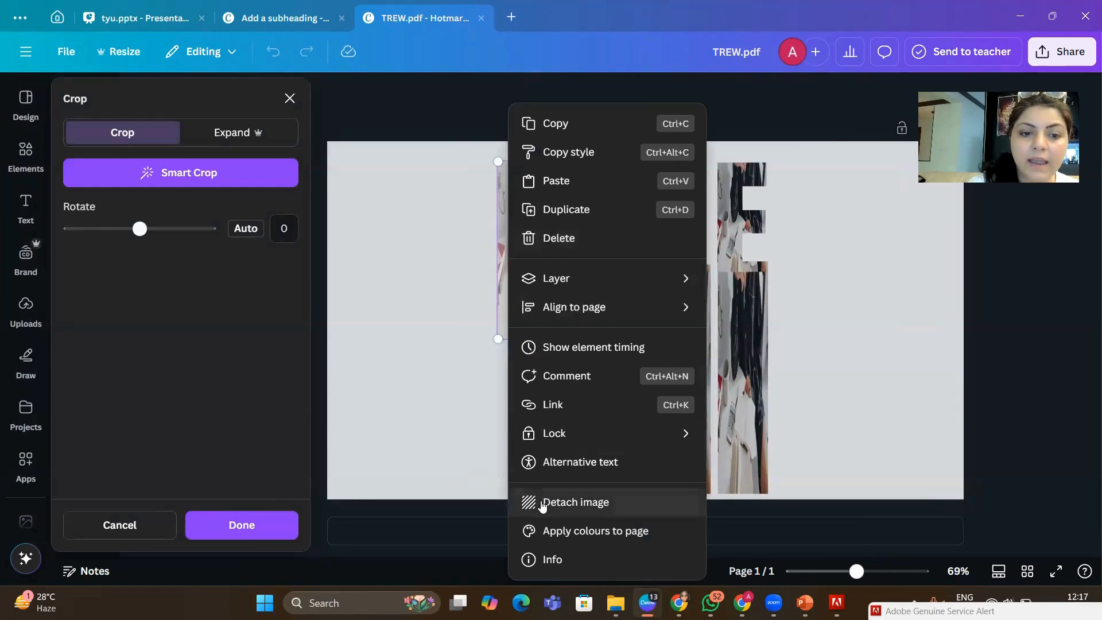
click(521, 501)
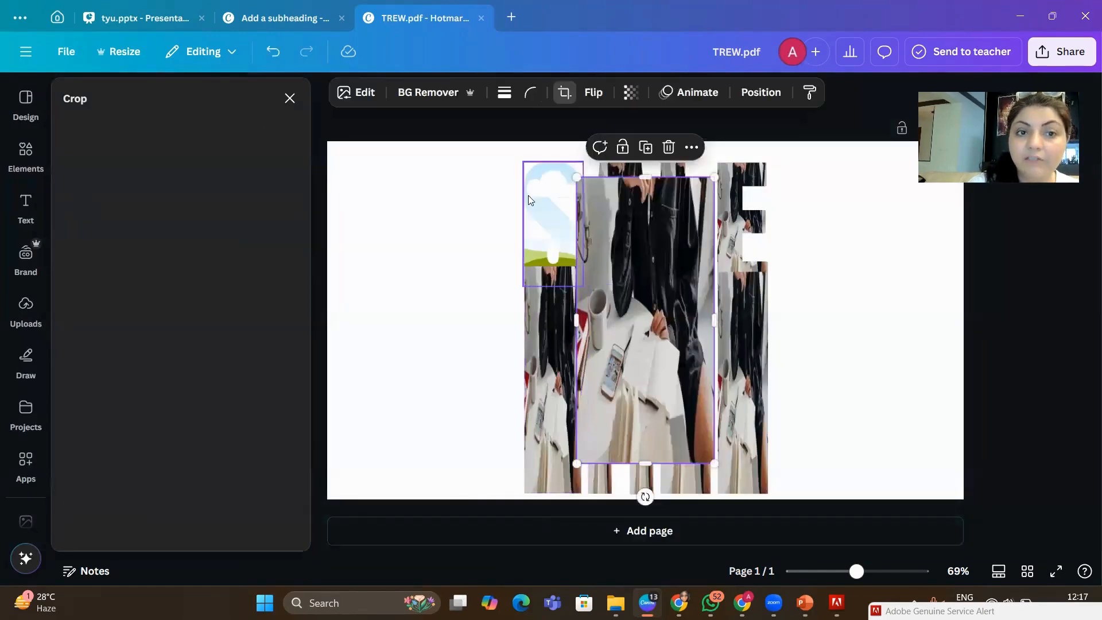
drag(629, 269, 877, 288)
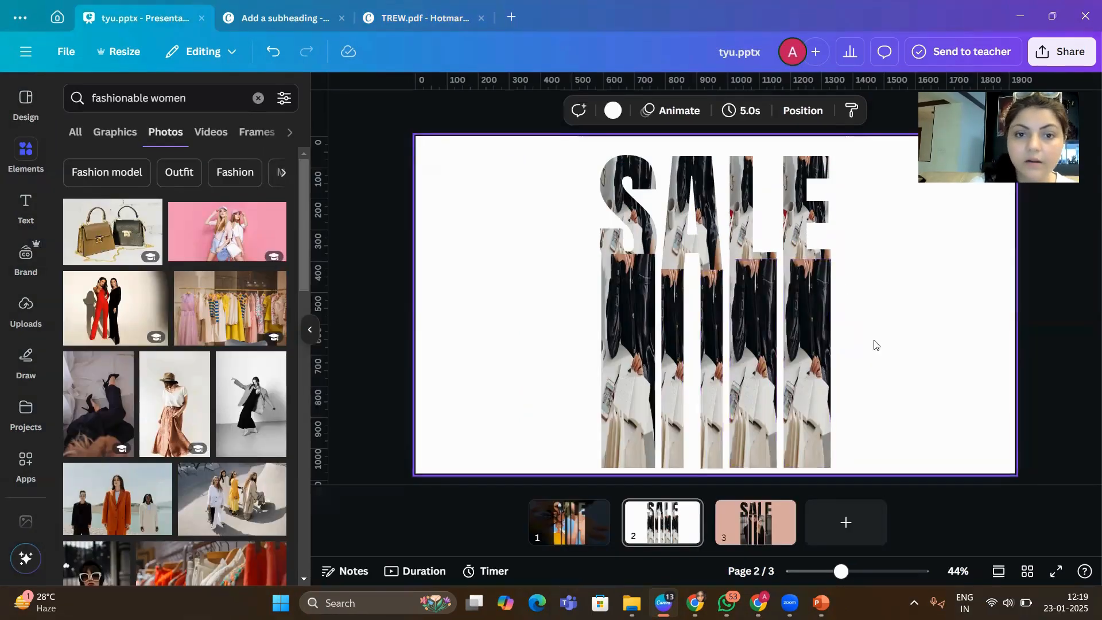
Group all the letter and bar picture frames of the SALE artwork on page 2 and copy the group.
drag(913, 388, 519, 167)
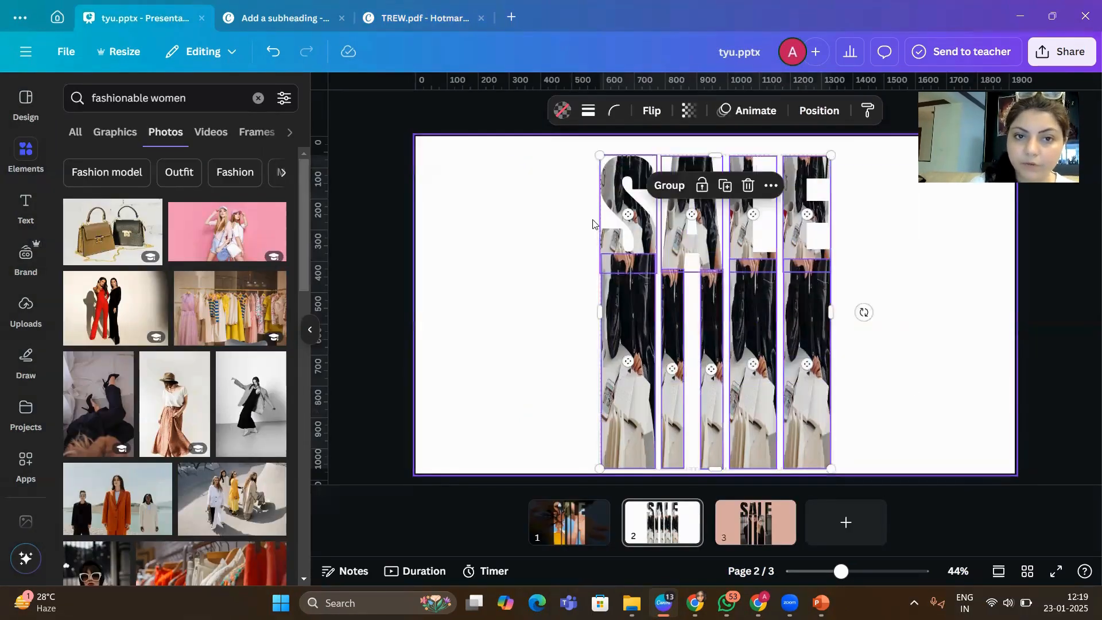
click(667, 185)
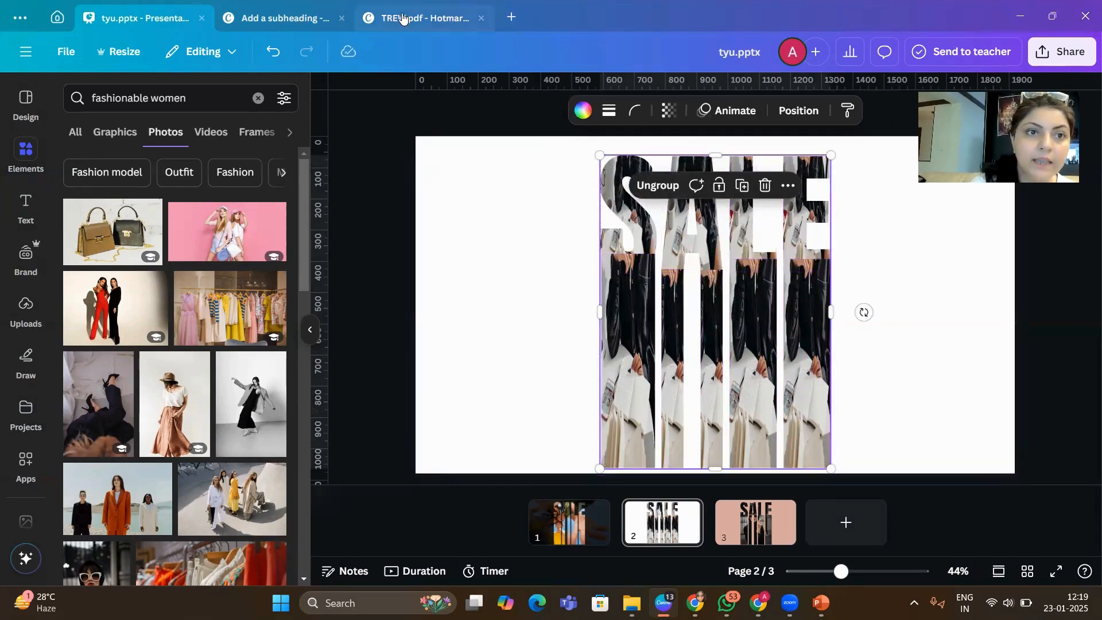
Open page 6 of the "Add a subheading" design and shrink its NEW COLLECTION SALE reference screenshot at the page's left edge.
click(277, 17)
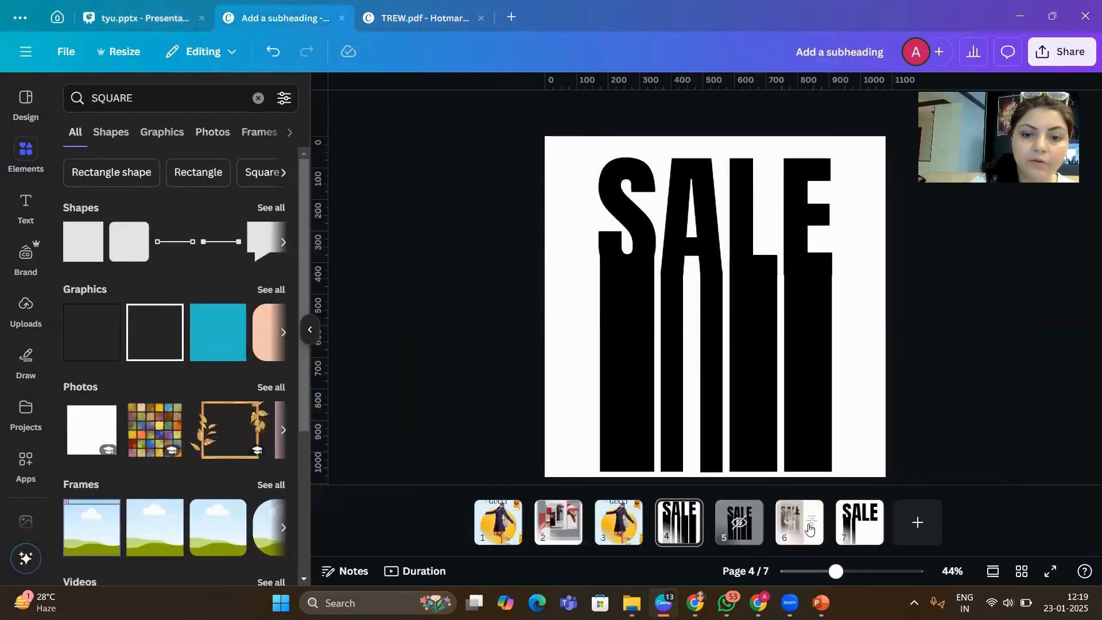
click(859, 523)
click(804, 523)
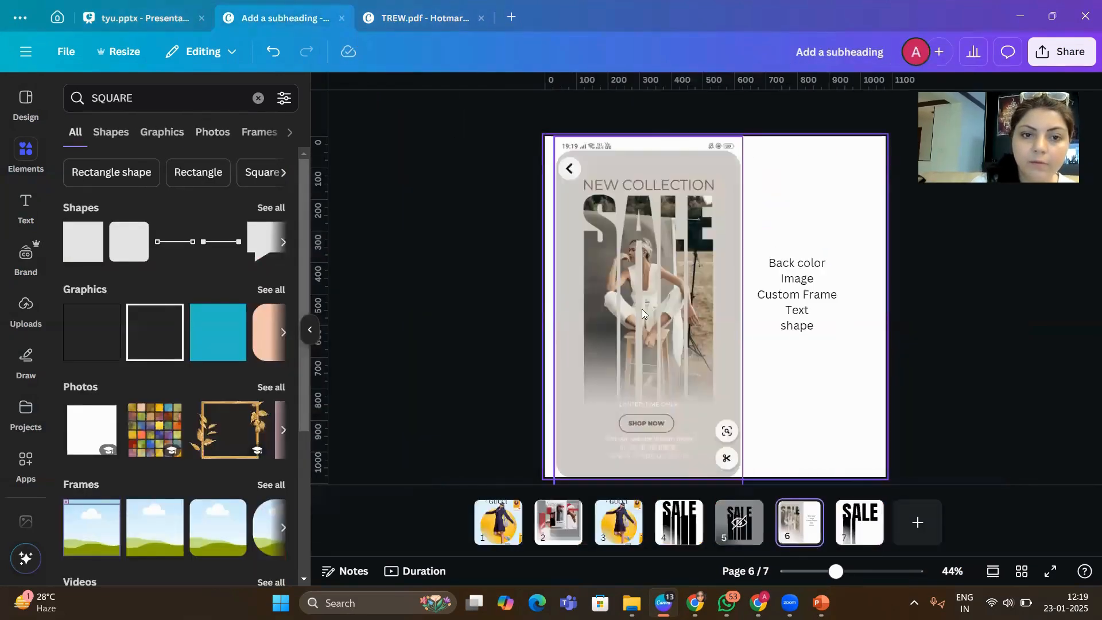
drag(609, 284, 573, 271)
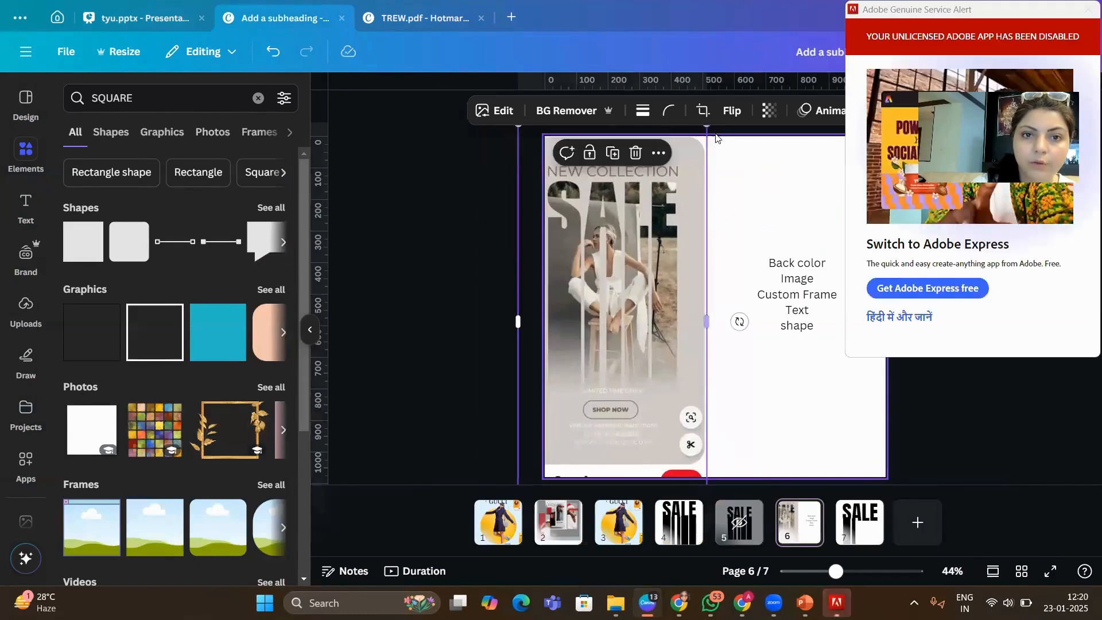
drag(707, 127, 650, 242)
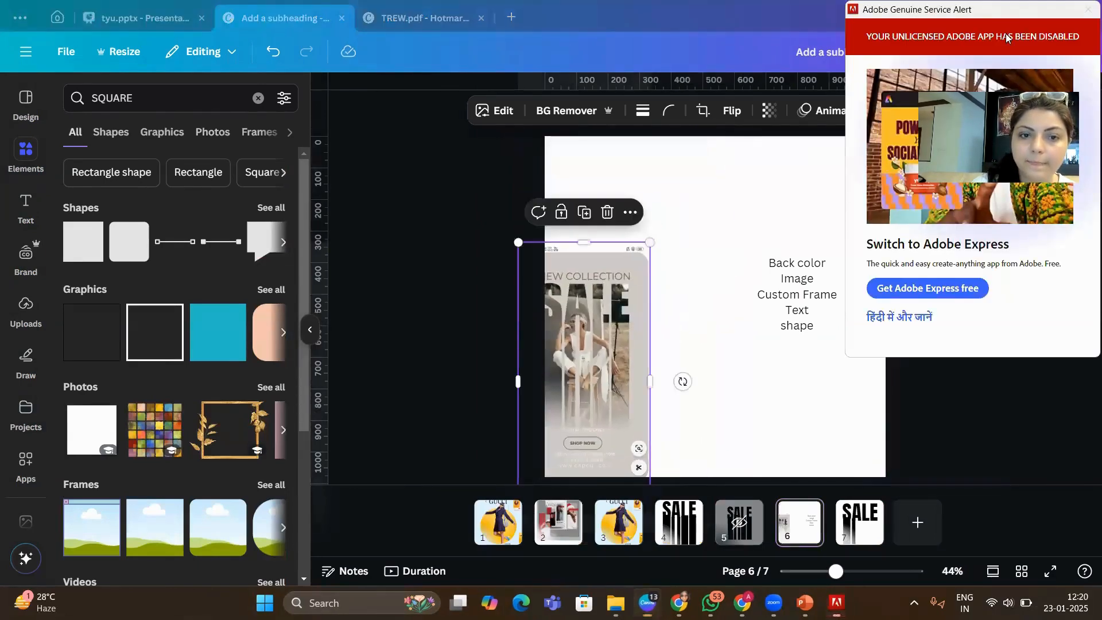
Set the background of page 6 to the grey-green document colour.
click(709, 266)
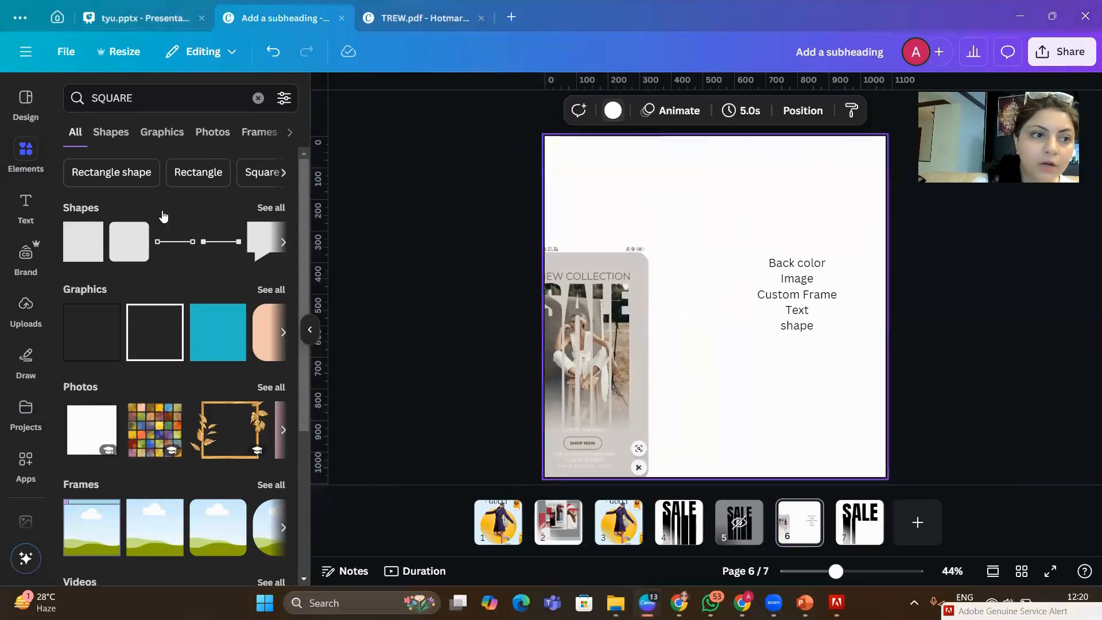
click(158, 208)
click(194, 203)
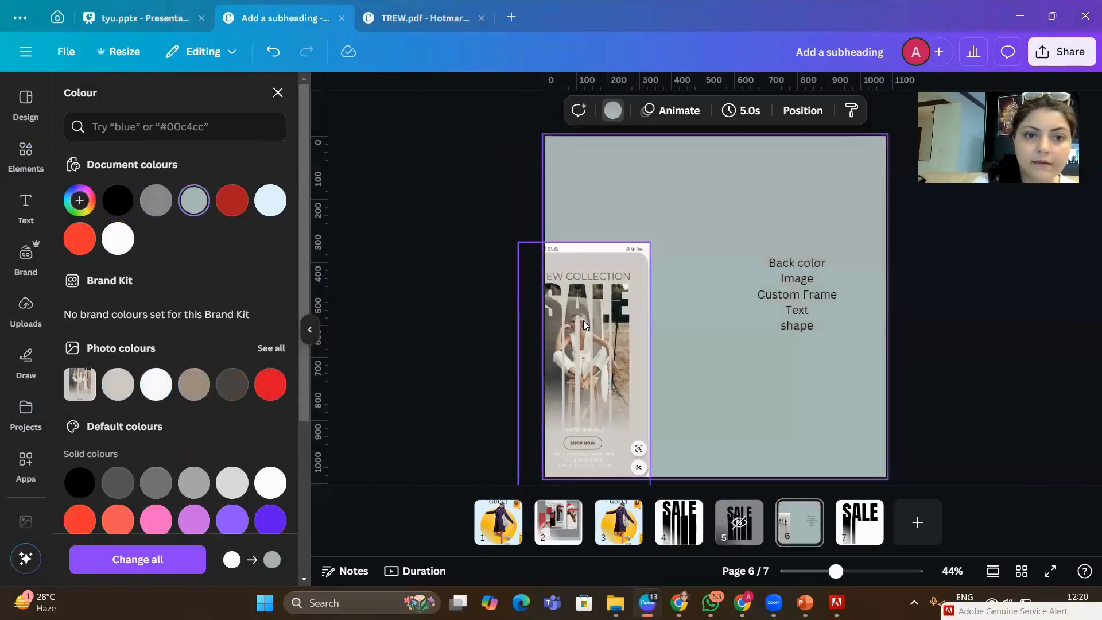
Move the reference screenshot up along the left edge and shift the text list partly off the page's right edge.
drag(588, 262, 606, 200)
click(701, 319)
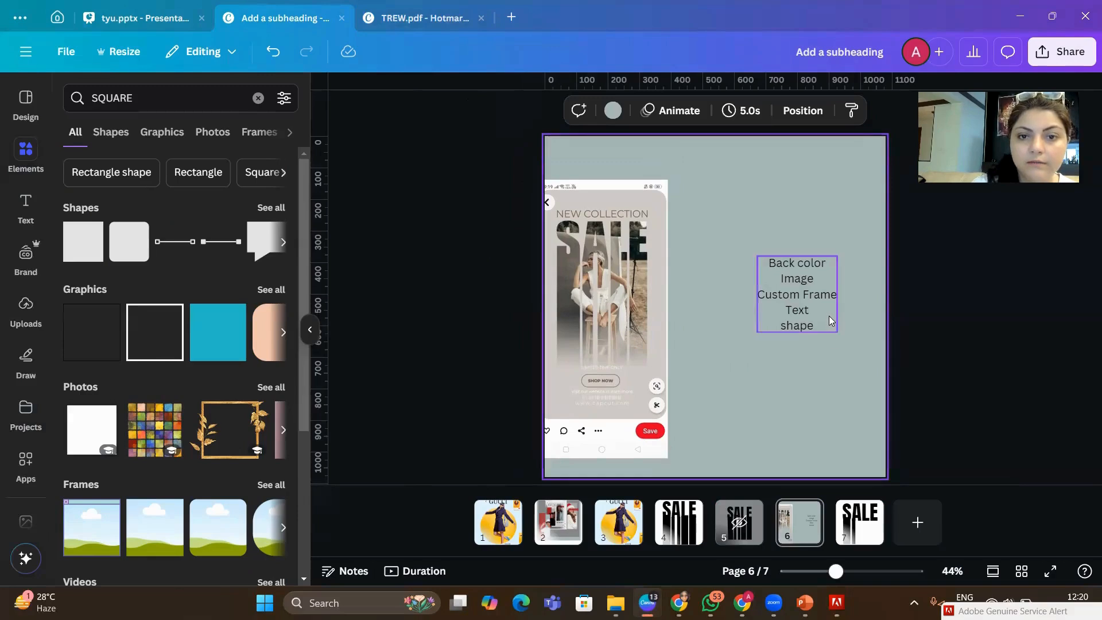
drag(805, 281, 907, 257)
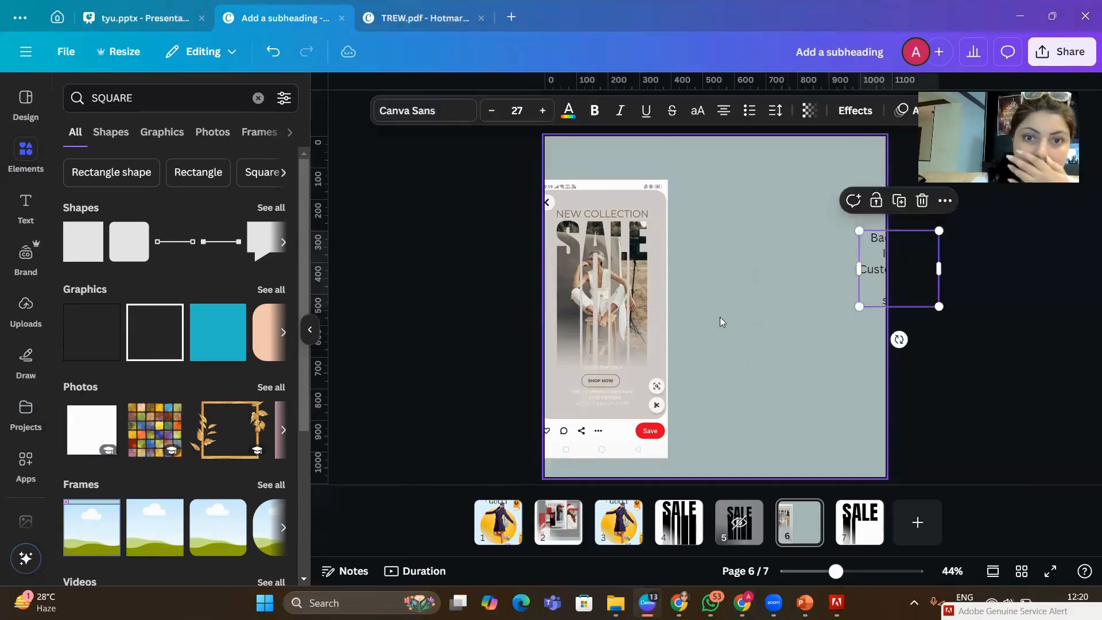
click(720, 317)
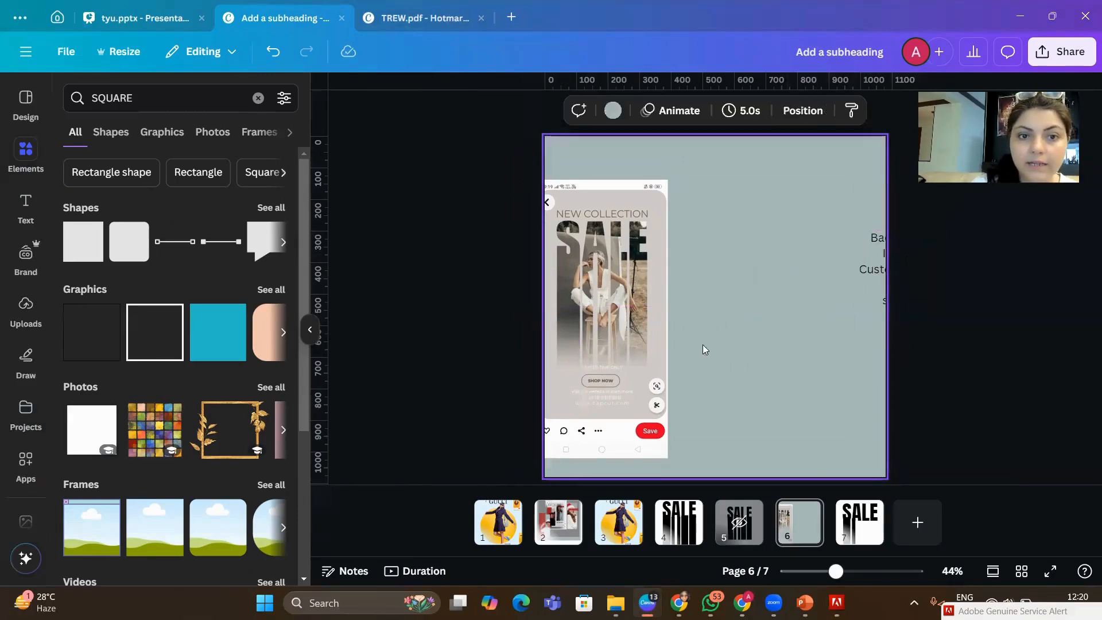
Paste the grouped SALE frames onto the page twice and move the second copy off the page.
key(ctrl+v)
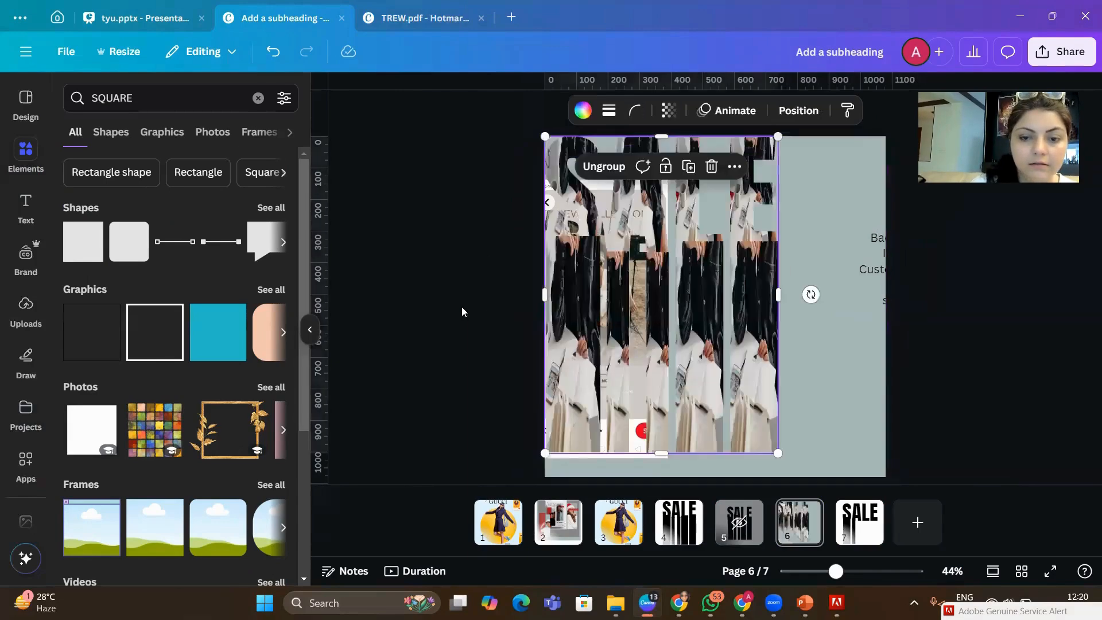
key(ctrl+v)
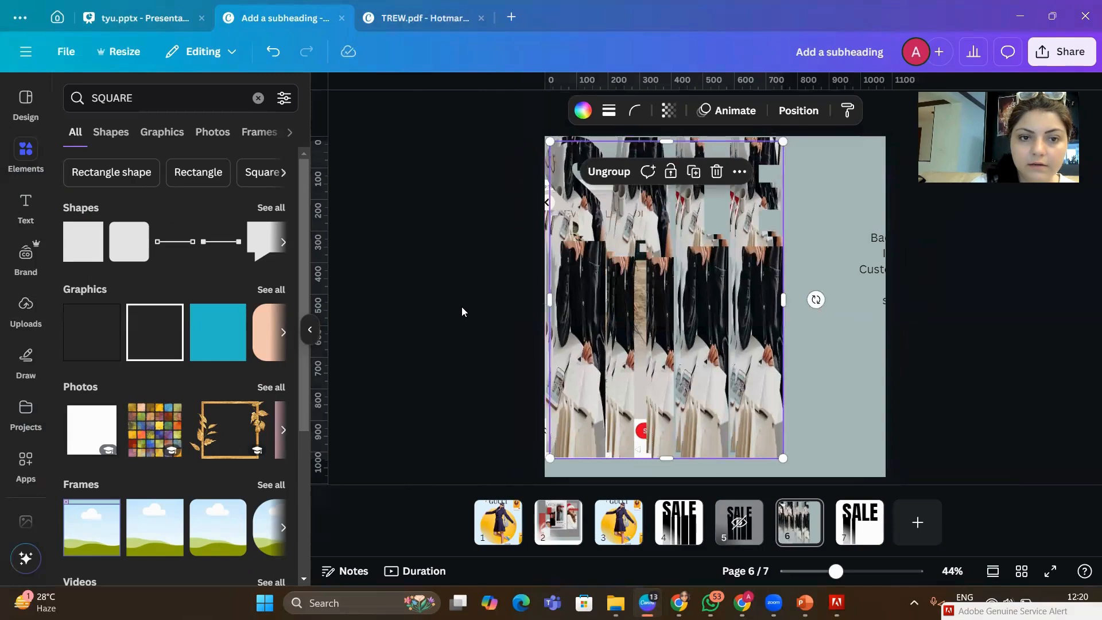
drag(611, 265, 1057, 261)
click(941, 291)
Resize the SALE frame group to about 638 × 867 and position it near the page centre.
drag(655, 292, 710, 300)
drag(832, 465, 775, 387)
drag(689, 264, 717, 274)
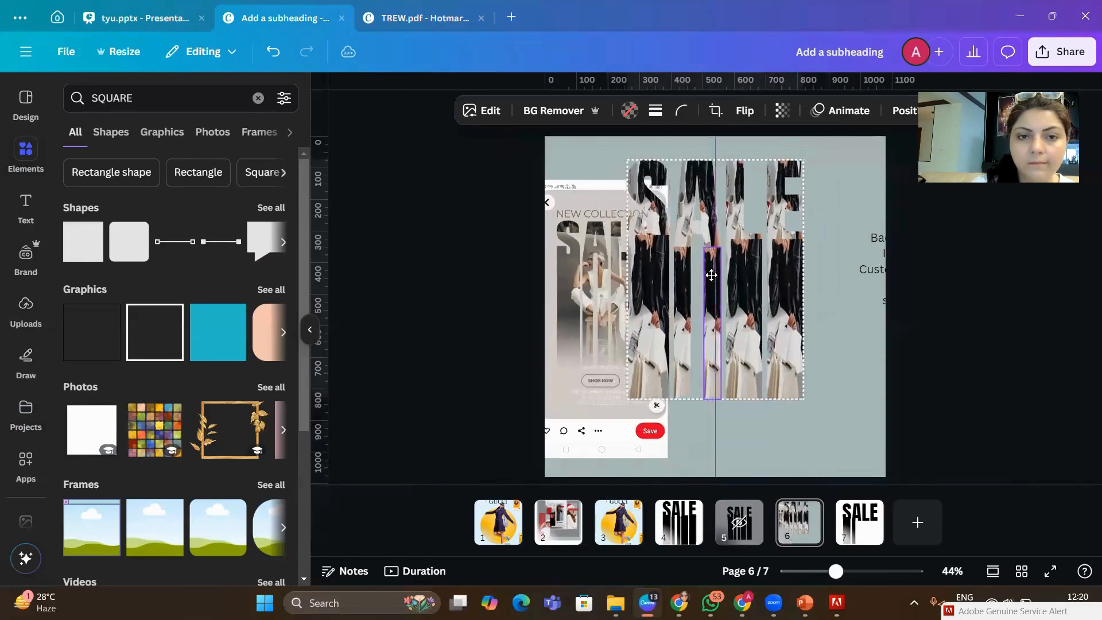
drag(628, 397, 596, 439)
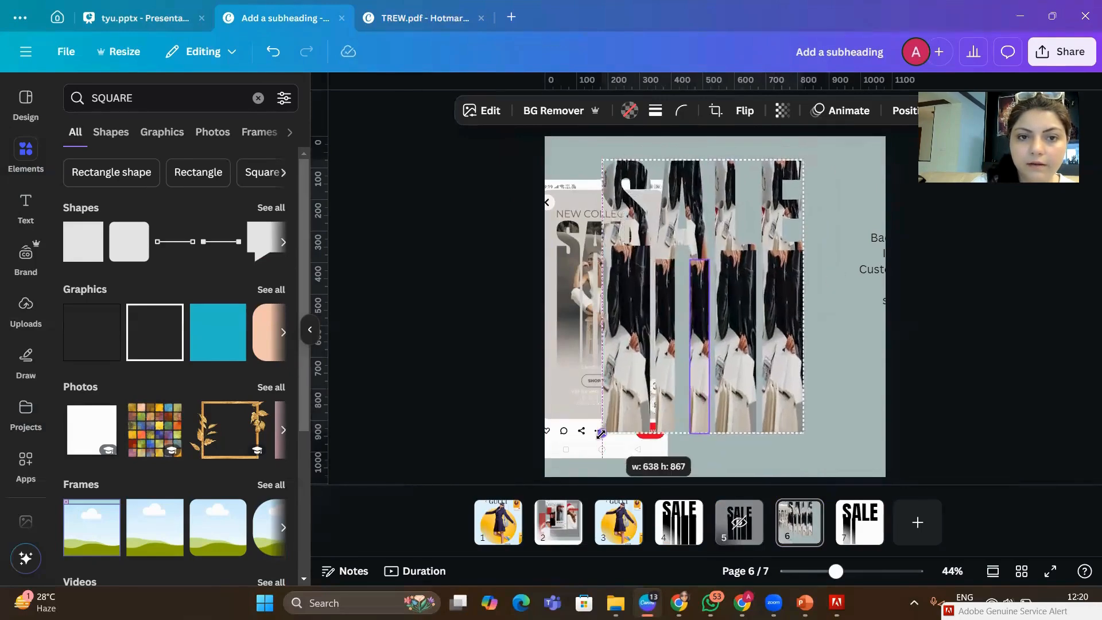
drag(725, 320, 737, 325)
click(939, 396)
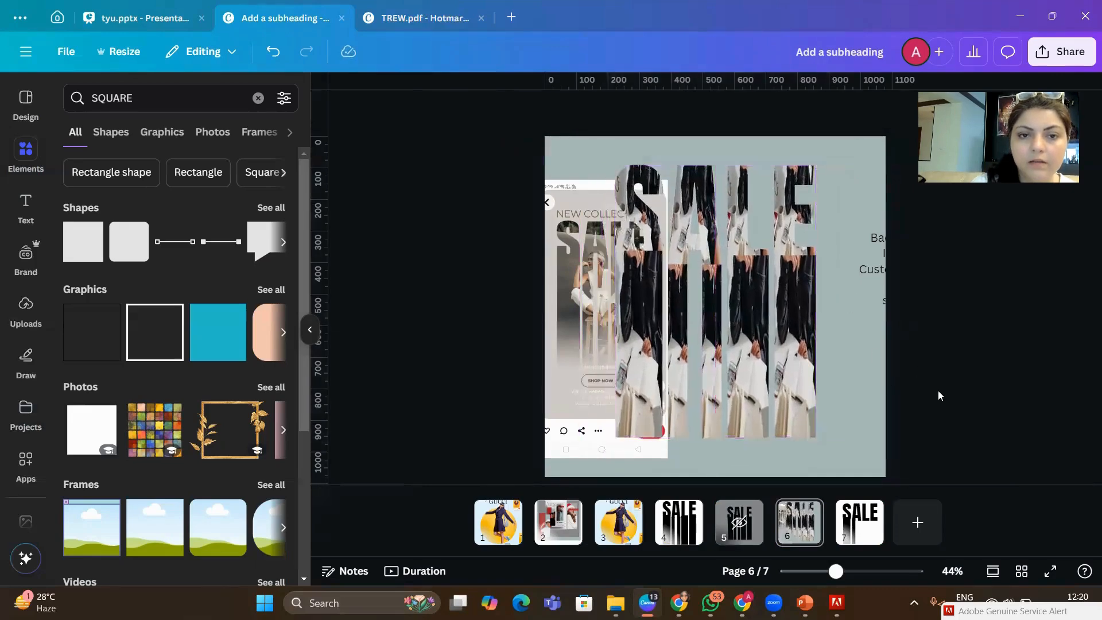
Add the recently used photo of the woman in sunglasses, shift the reference screenshot further left, and place the photo in the S frame.
click(600, 324)
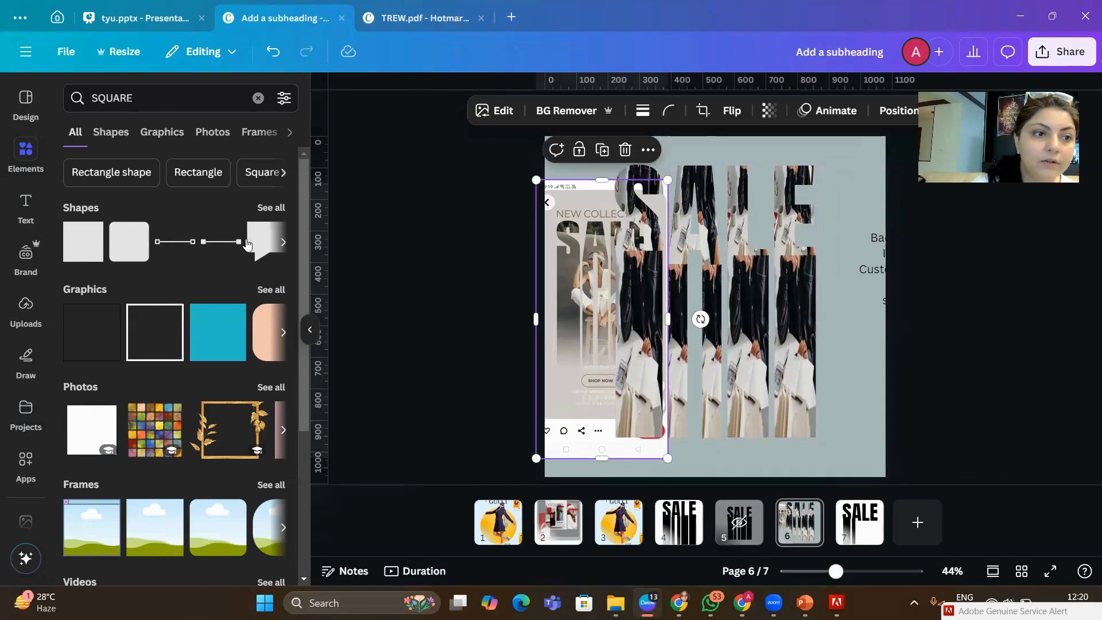
click(258, 97)
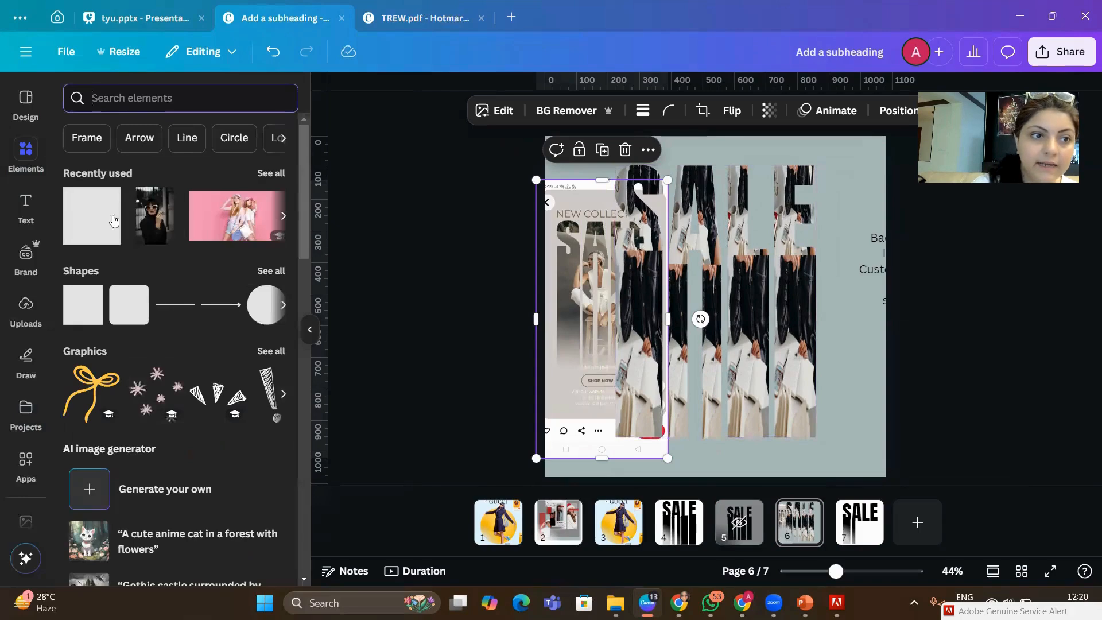
click(156, 218)
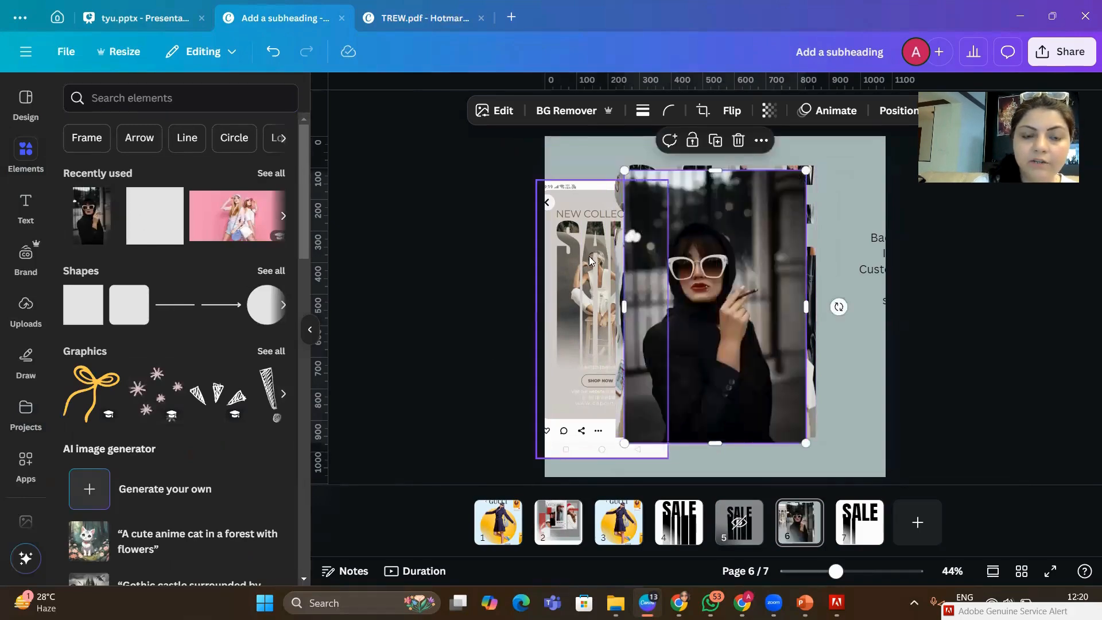
drag(594, 261, 515, 281)
drag(661, 232, 631, 198)
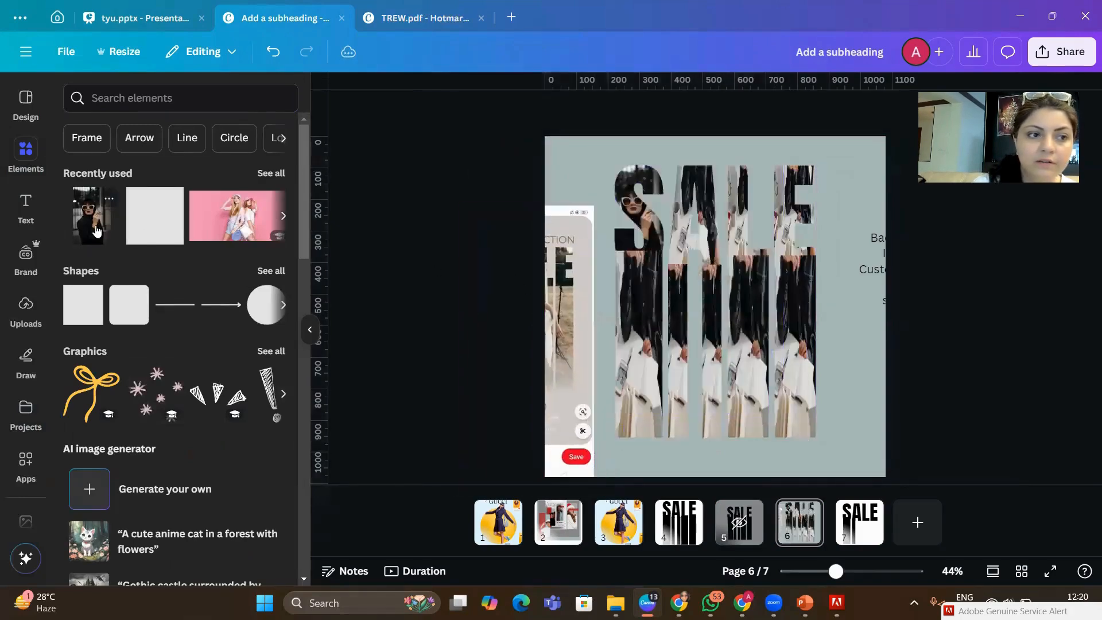
Fill the letter A, L and E frames with copies of the same sunglasses photo.
click(96, 227)
click(715, 140)
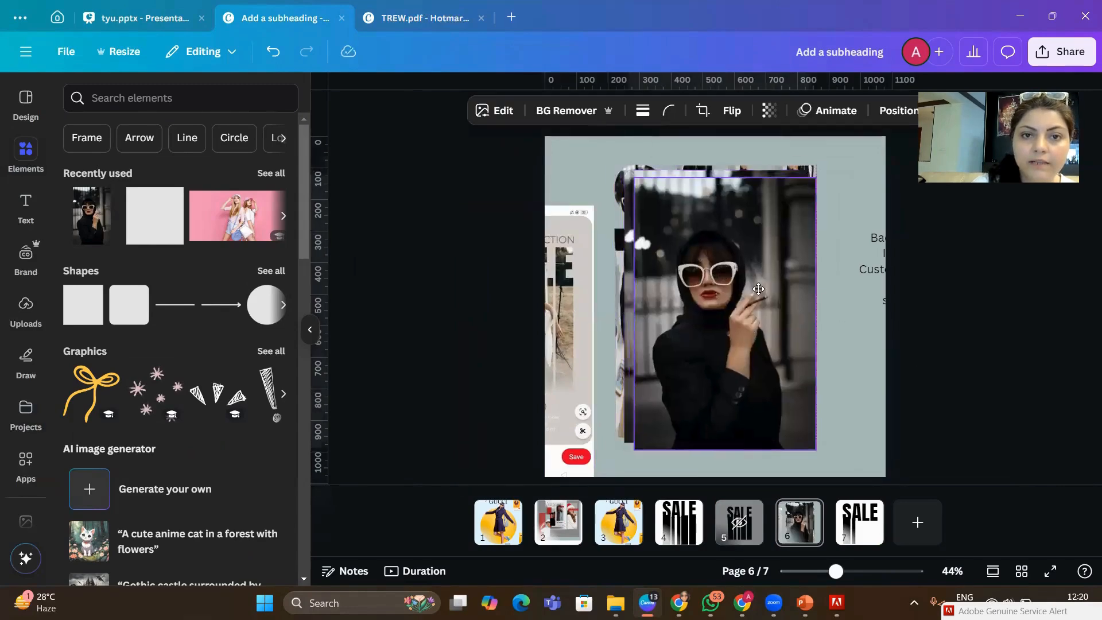
drag(646, 224, 687, 192)
click(766, 242)
click(808, 180)
drag(782, 263, 741, 195)
click(815, 303)
drag(814, 300, 806, 208)
click(827, 241)
Fill the vertical bar frames below the letters with the sunglasses photo and delete any leftover copies.
drag(802, 261, 826, 332)
drag(799, 286, 678, 295)
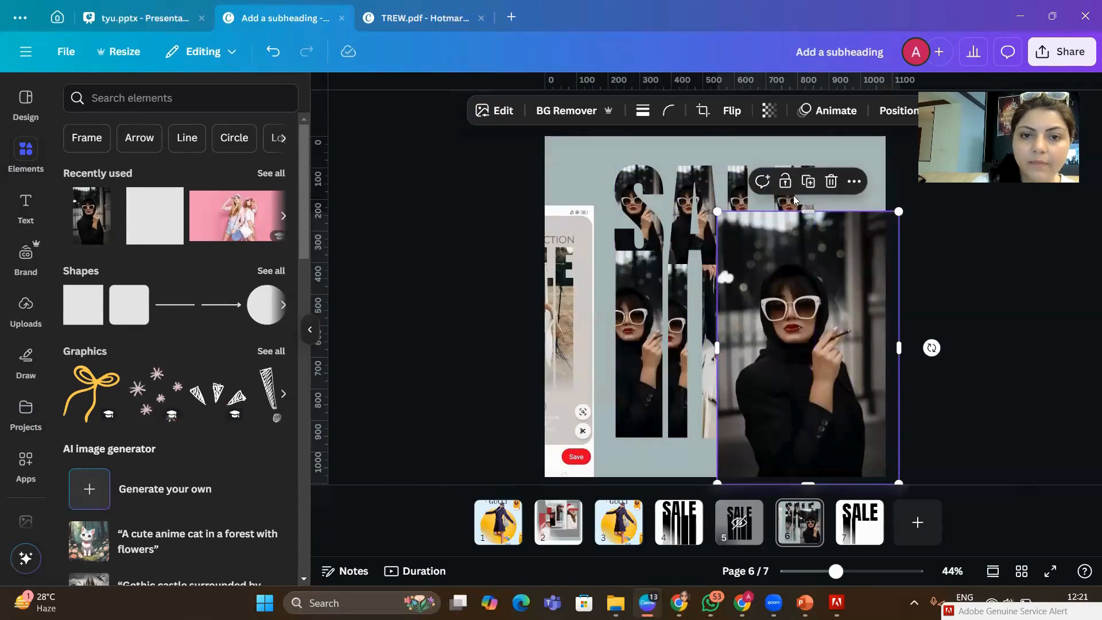
drag(749, 311, 873, 283)
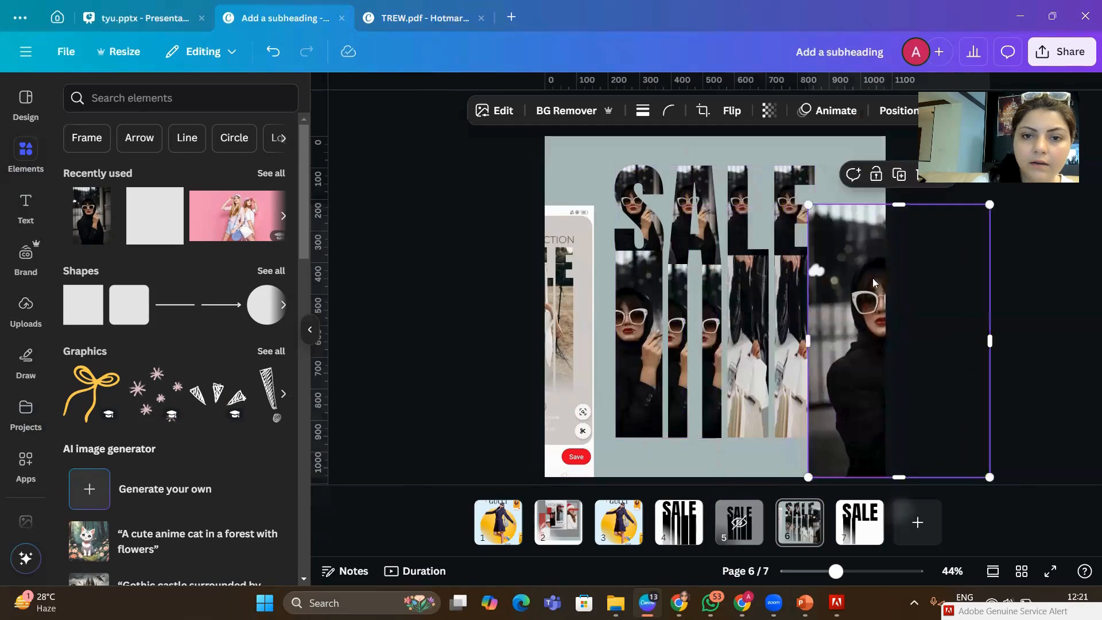
drag(840, 325, 769, 311)
key(Delete)
key(Delete)
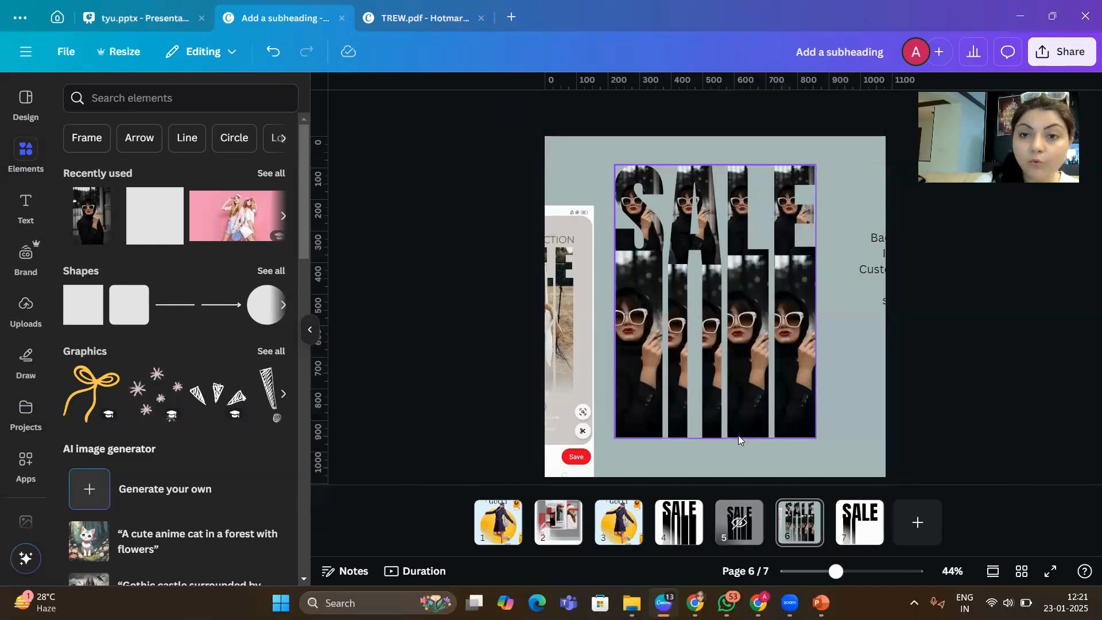
click(864, 333)
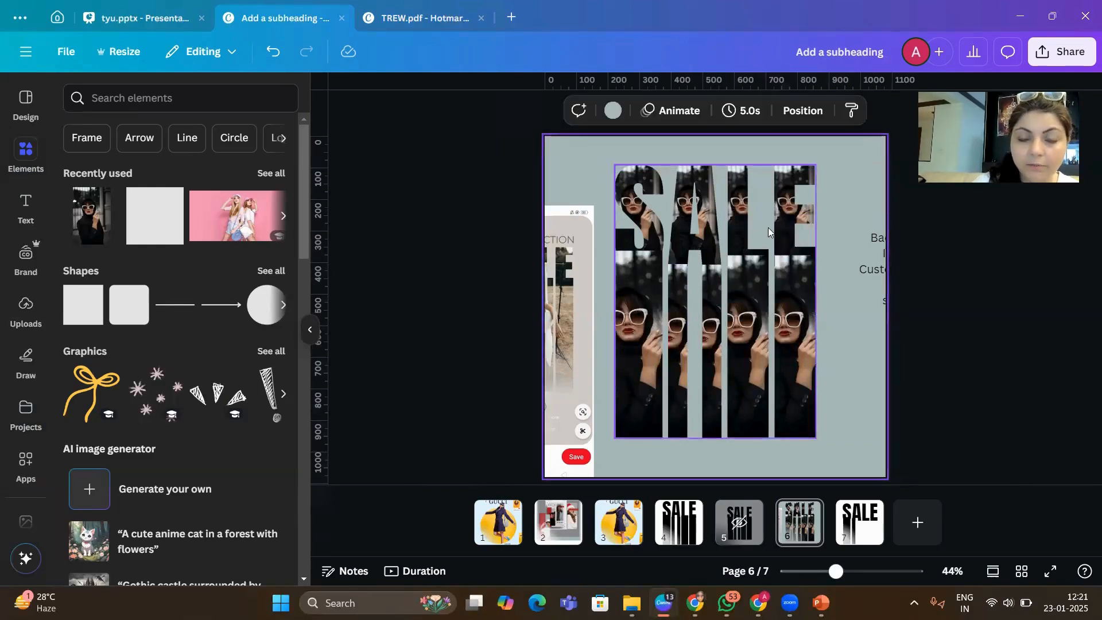
double_click(640, 215)
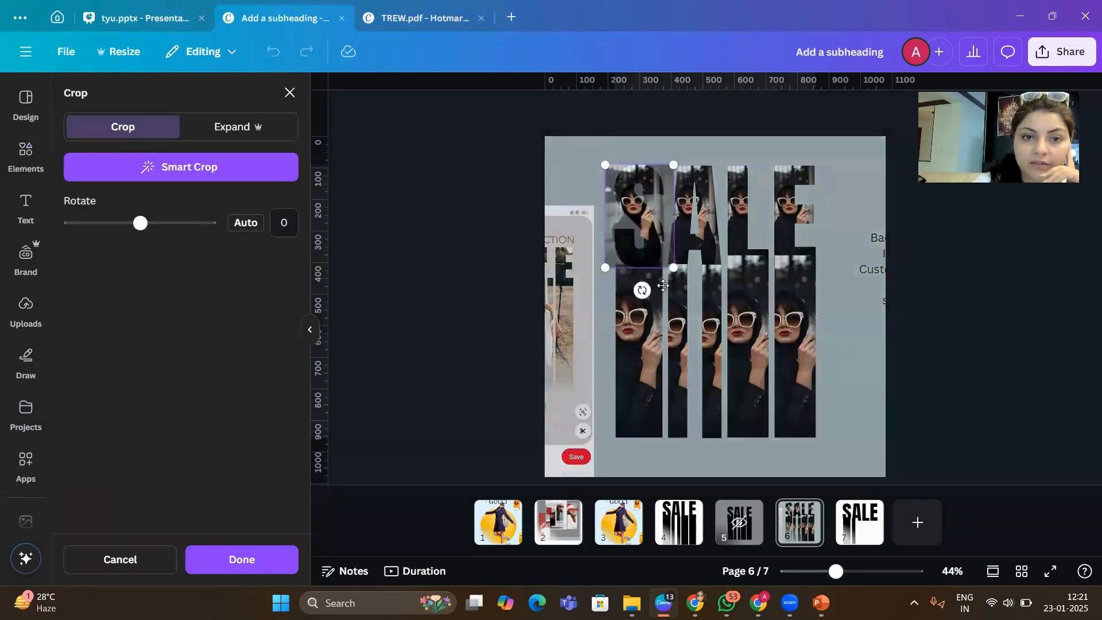
click(866, 346)
click(865, 347)
Ungroup the SALE artwork into separate letter and bar frames.
click(678, 322)
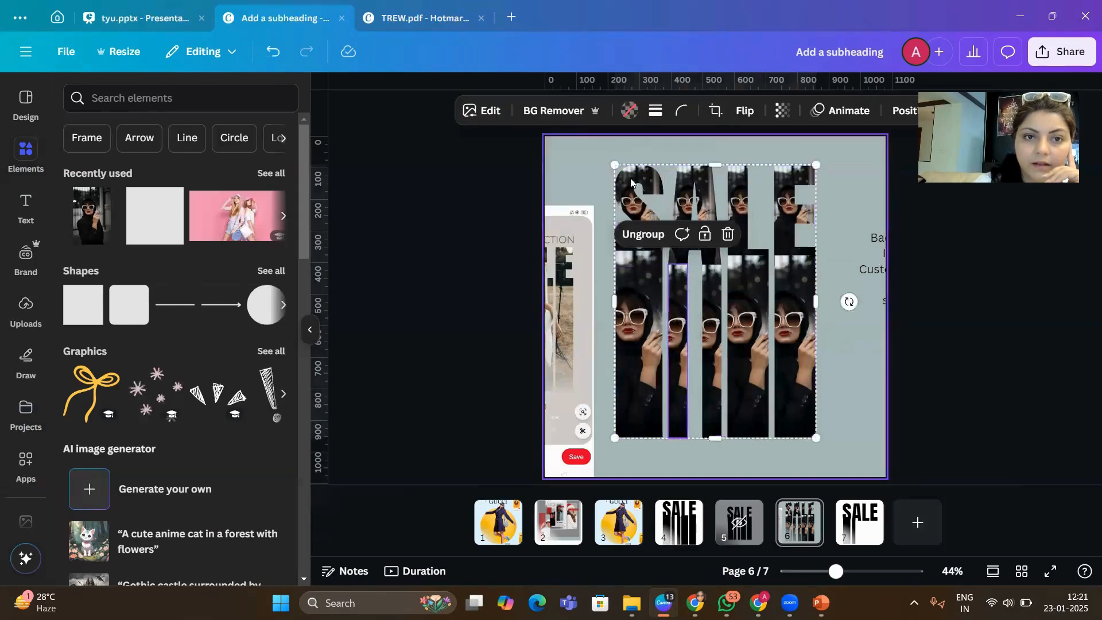
click(642, 234)
key(Escape)
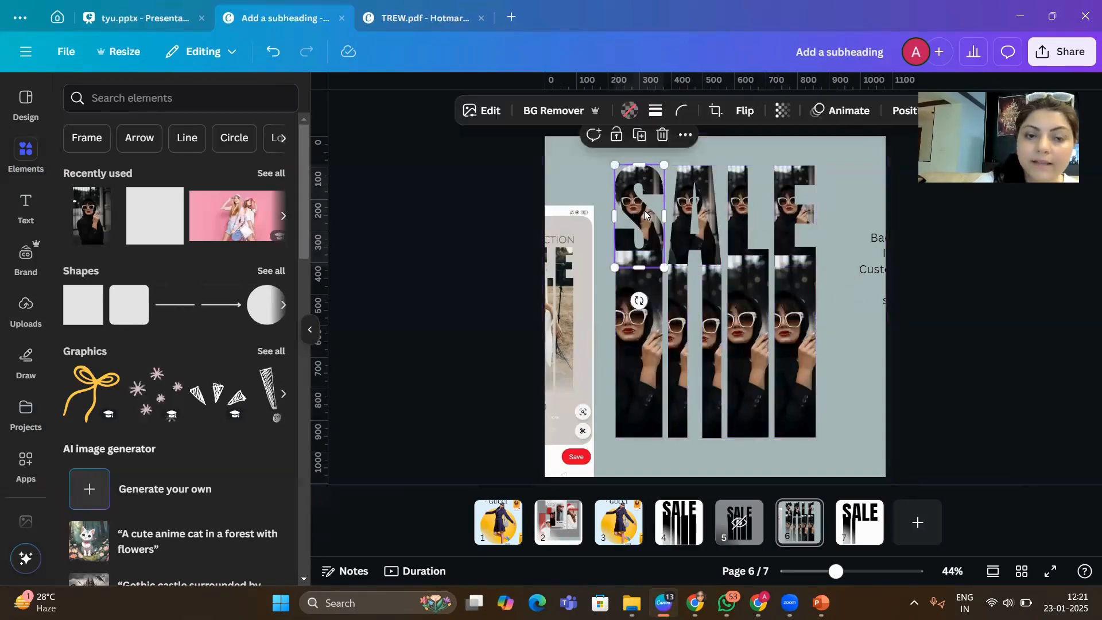
Enlarge and reposition the photo inside the letter S frame so the picture spans the entire SALE artwork.
double_click(645, 215)
drag(675, 267, 850, 468)
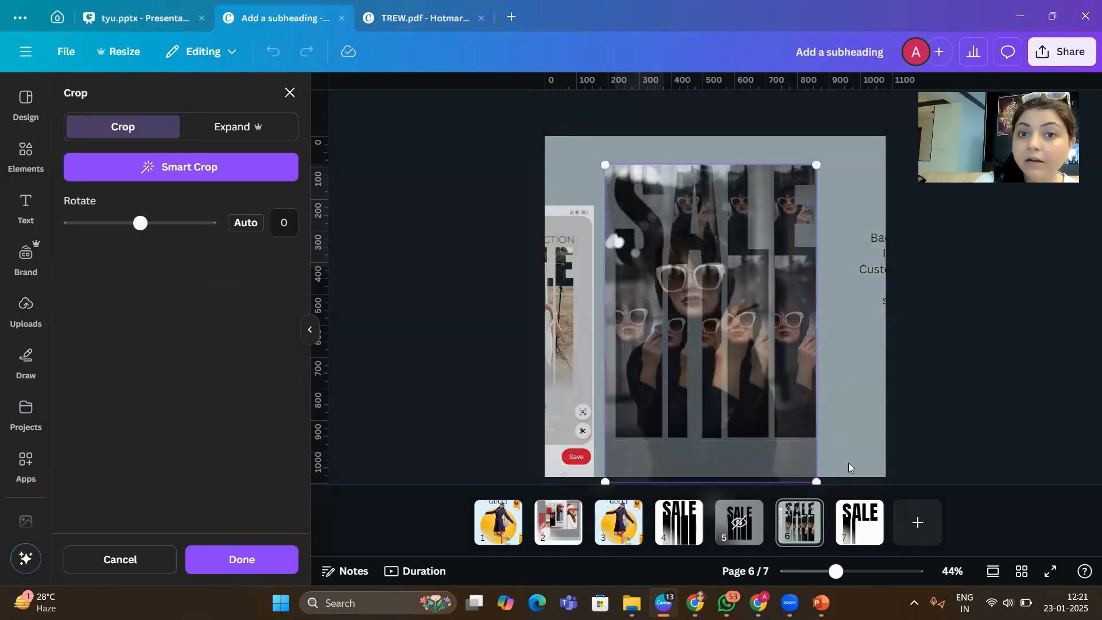
drag(604, 161, 575, 138)
drag(767, 163, 765, 164)
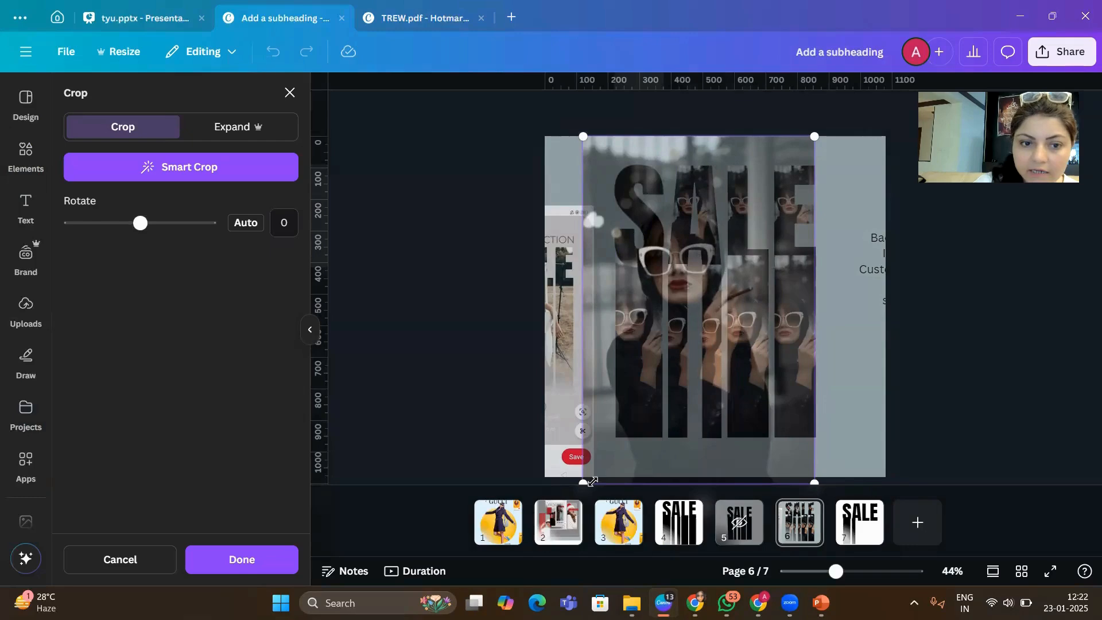
click(851, 417)
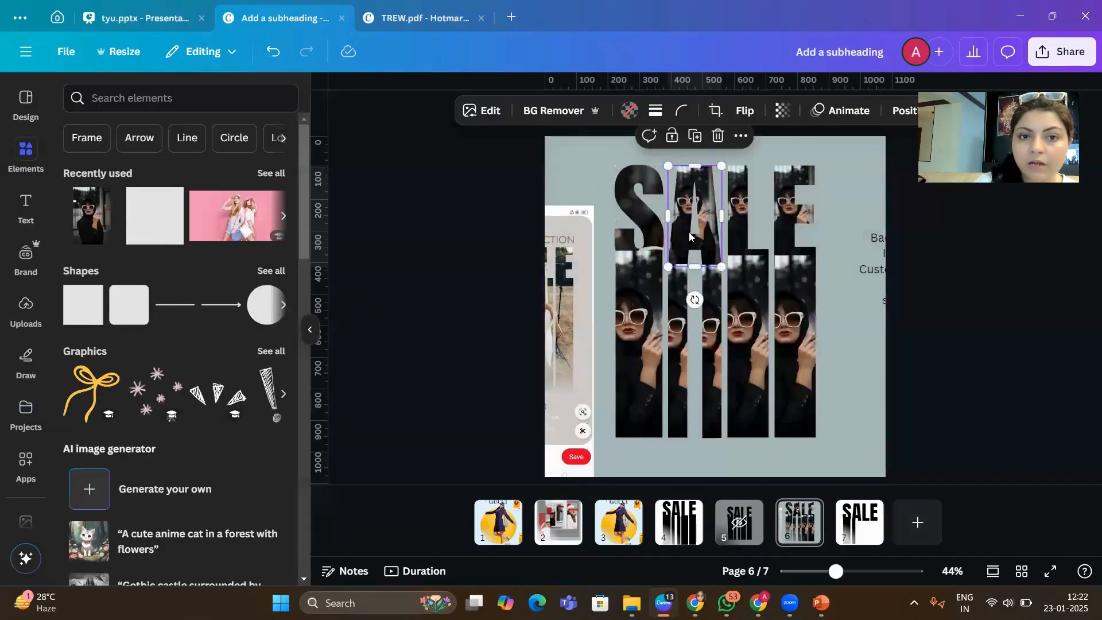
Enlarge and align the photo inside the letter A frame to span the same area as the S photo.
double_click(688, 232)
drag(614, 358, 553, 440)
drag(729, 166, 808, 137)
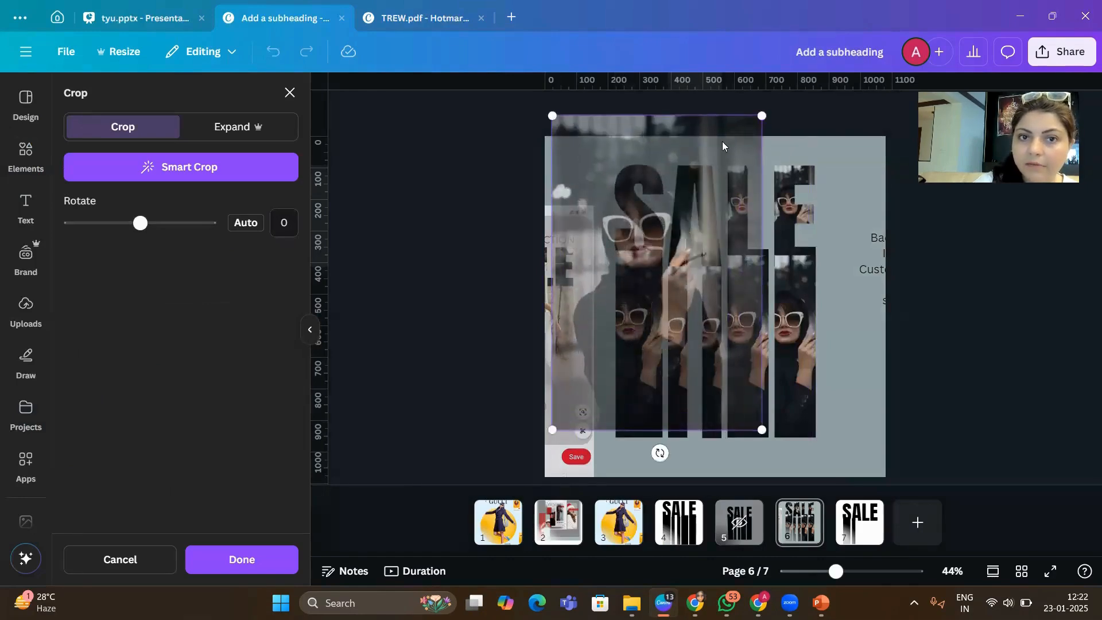
drag(690, 220, 750, 245)
drag(604, 450, 588, 478)
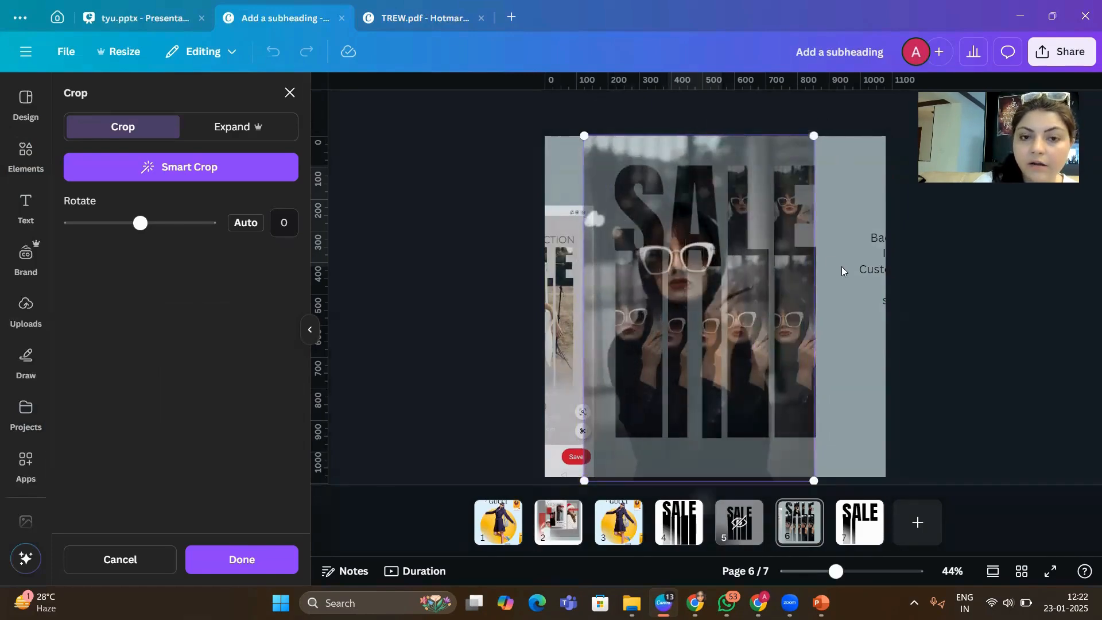
click(849, 300)
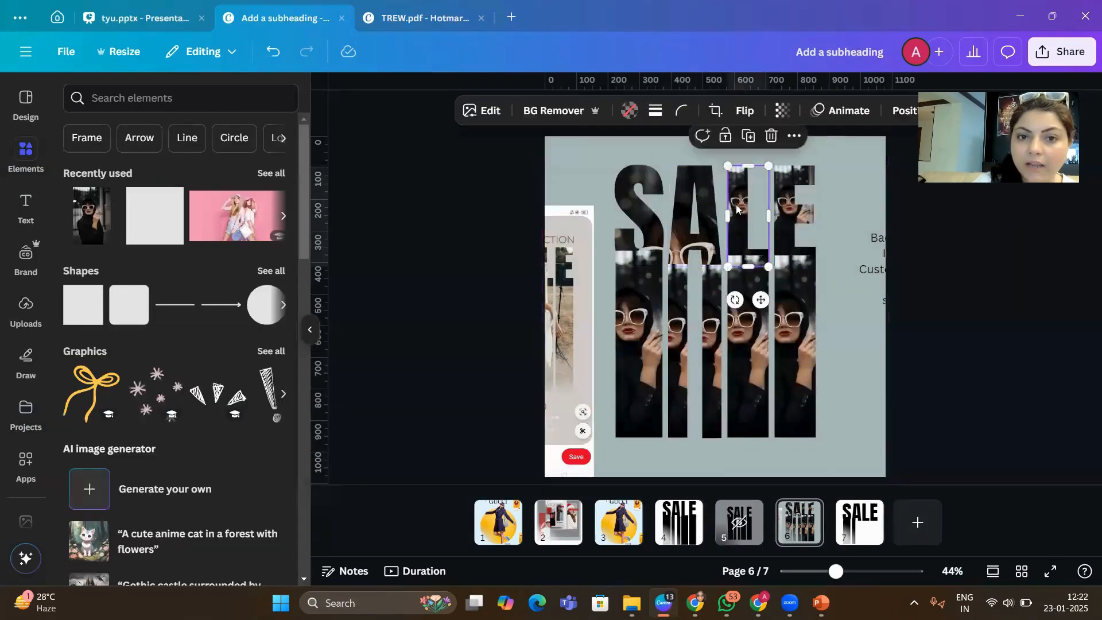
Enlarge and align the photo inside the letter L frame so it spans the entire SALE artwork.
double_click(736, 209)
drag(720, 271, 601, 408)
drag(788, 163, 835, 116)
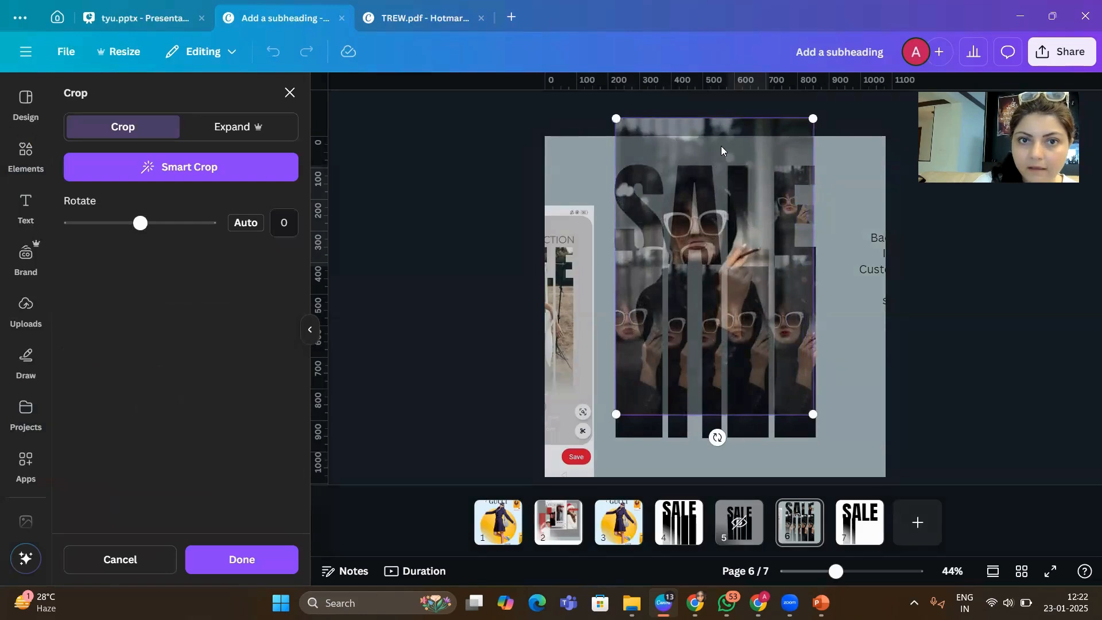
drag(699, 226, 699, 247)
drag(617, 431, 581, 482)
click(861, 366)
click(861, 367)
click(753, 209)
click(782, 114)
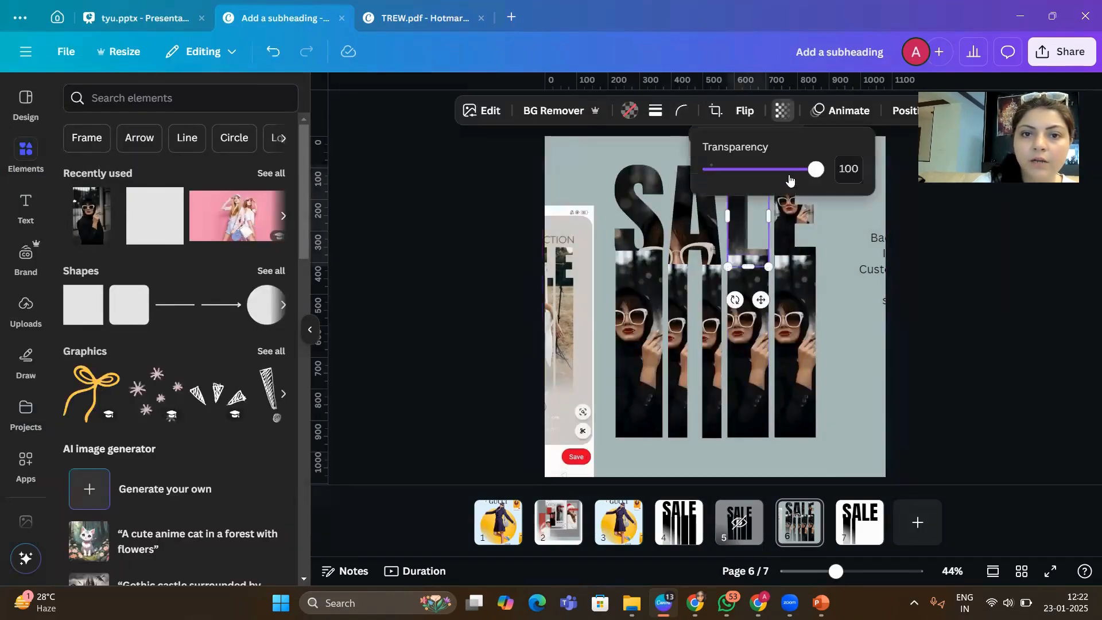
click(871, 299)
click(869, 379)
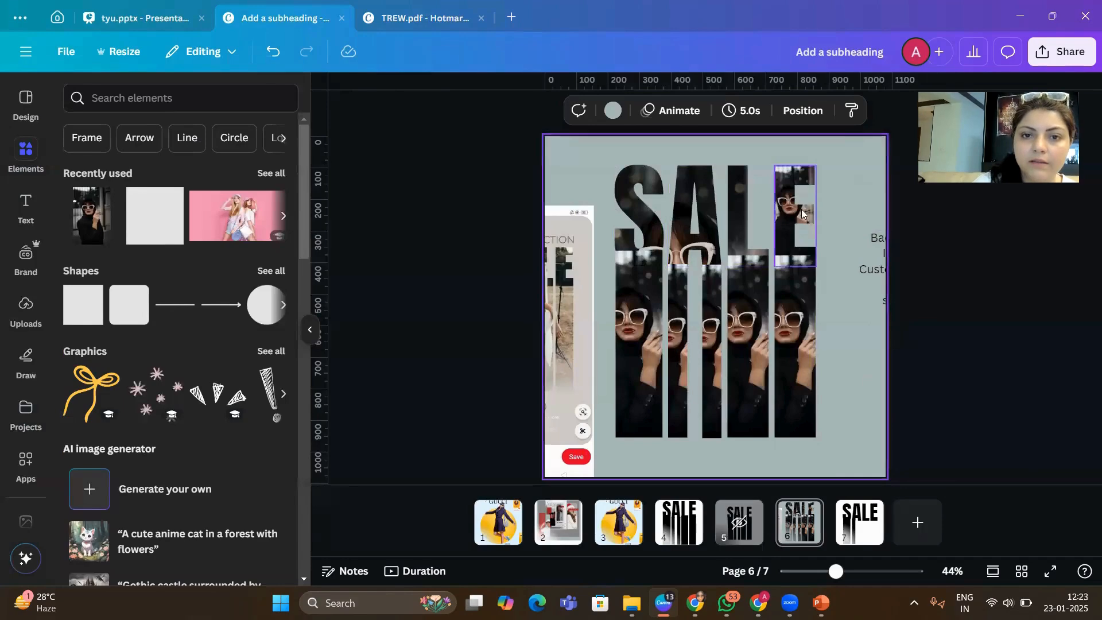
Set the letter E frame's transparency to 65.
double_click(783, 214)
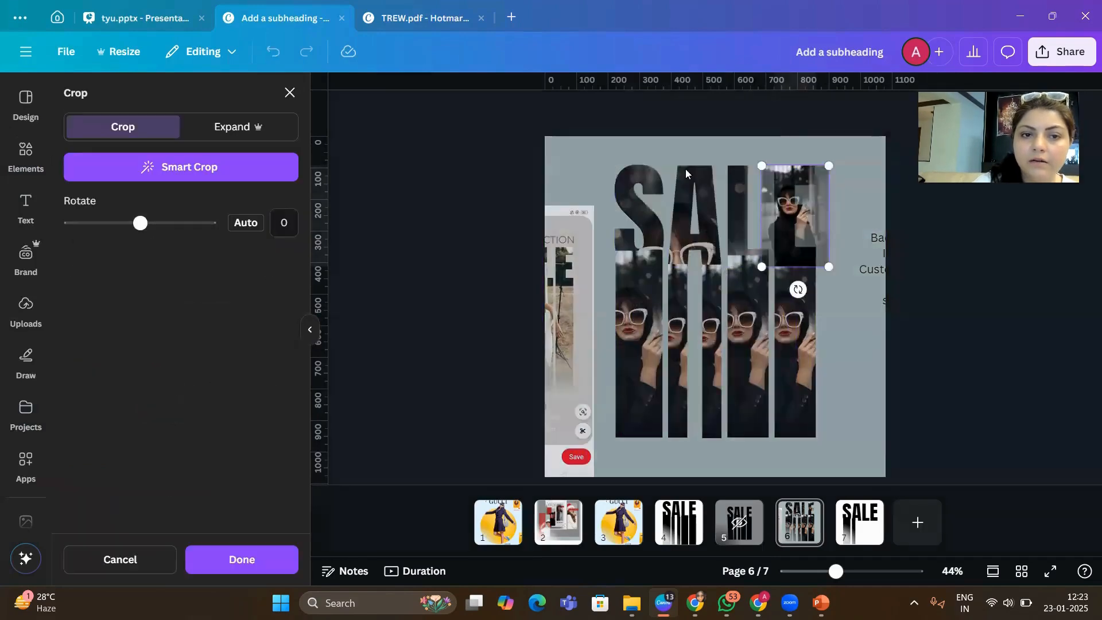
click(864, 317)
click(787, 233)
click(779, 117)
drag(814, 167, 777, 167)
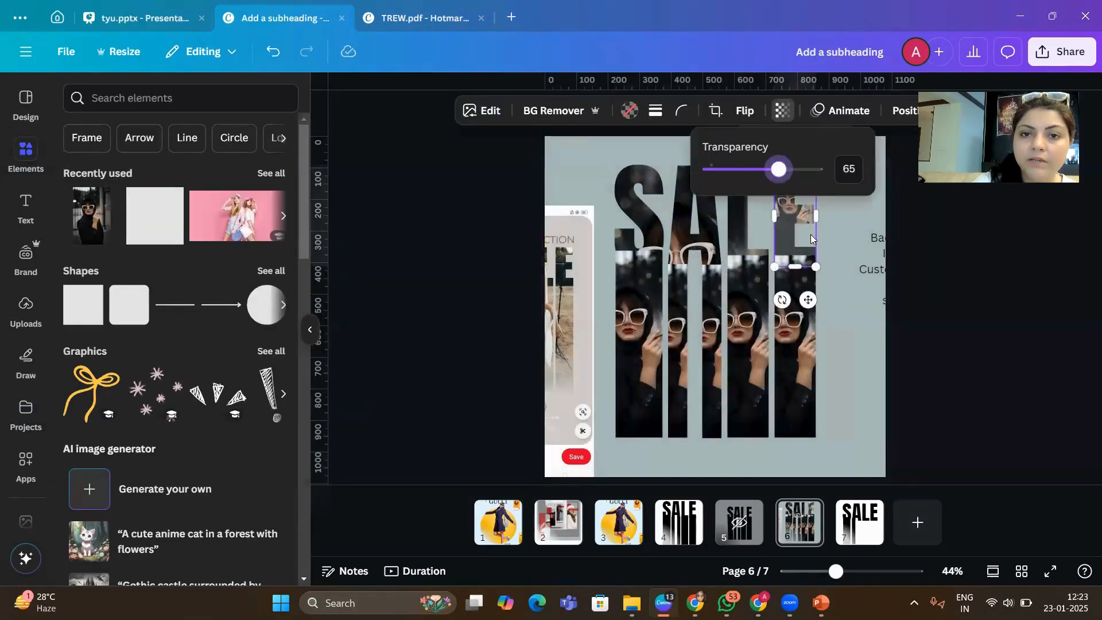
click(869, 380)
click(795, 225)
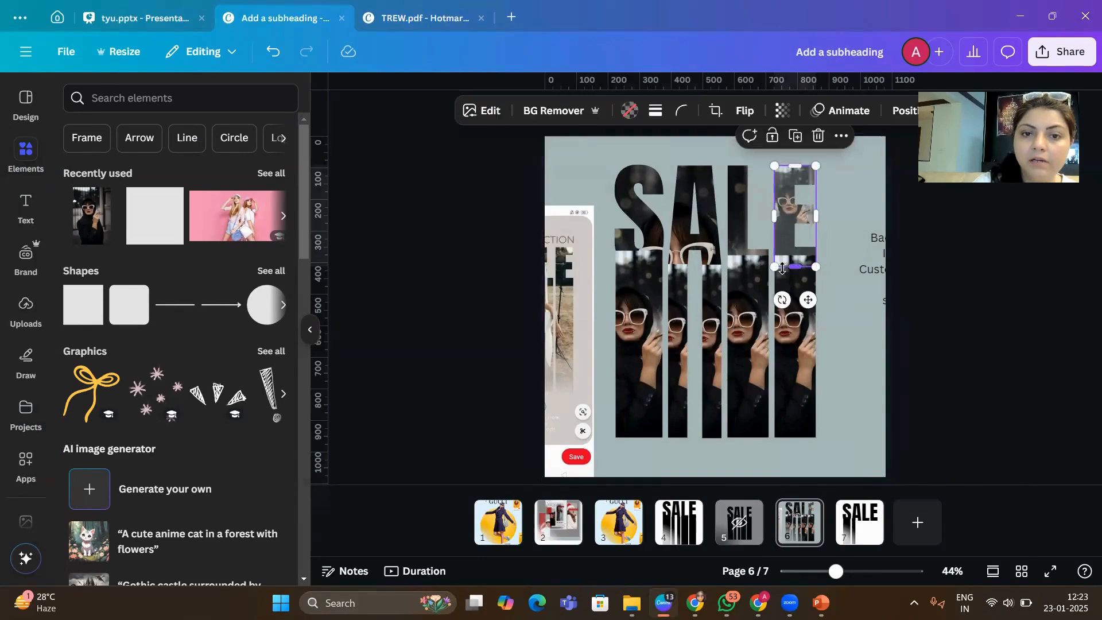
Enlarge and reposition the photo inside the letter E frame to cover the whole SALE artwork.
double_click(784, 222)
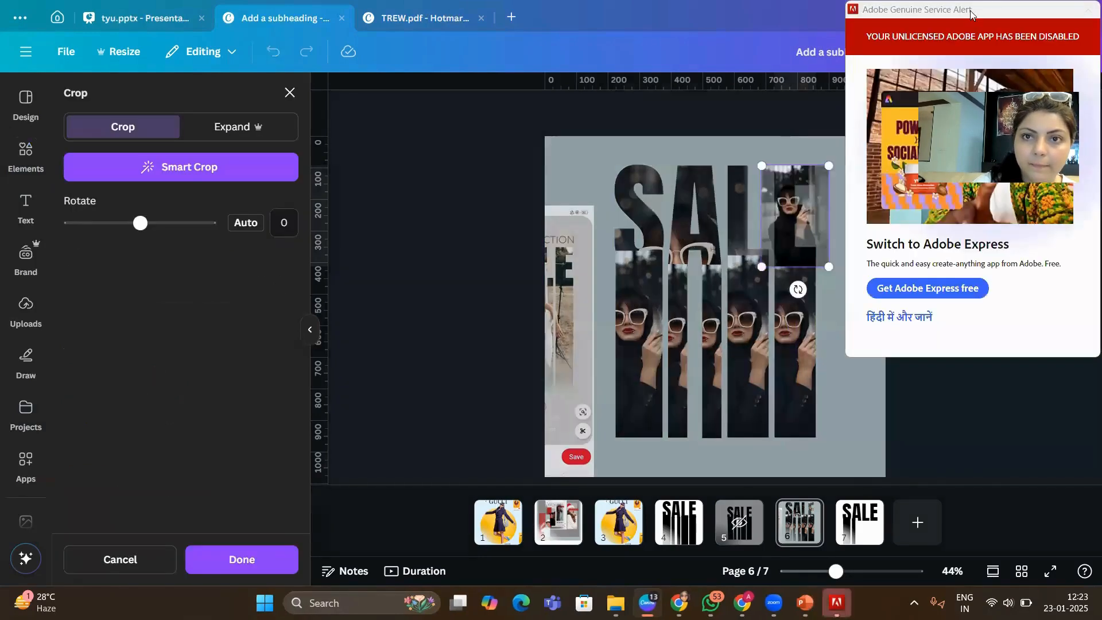
drag(755, 266, 593, 464)
drag(807, 202, 752, 171)
drag(606, 457, 585, 479)
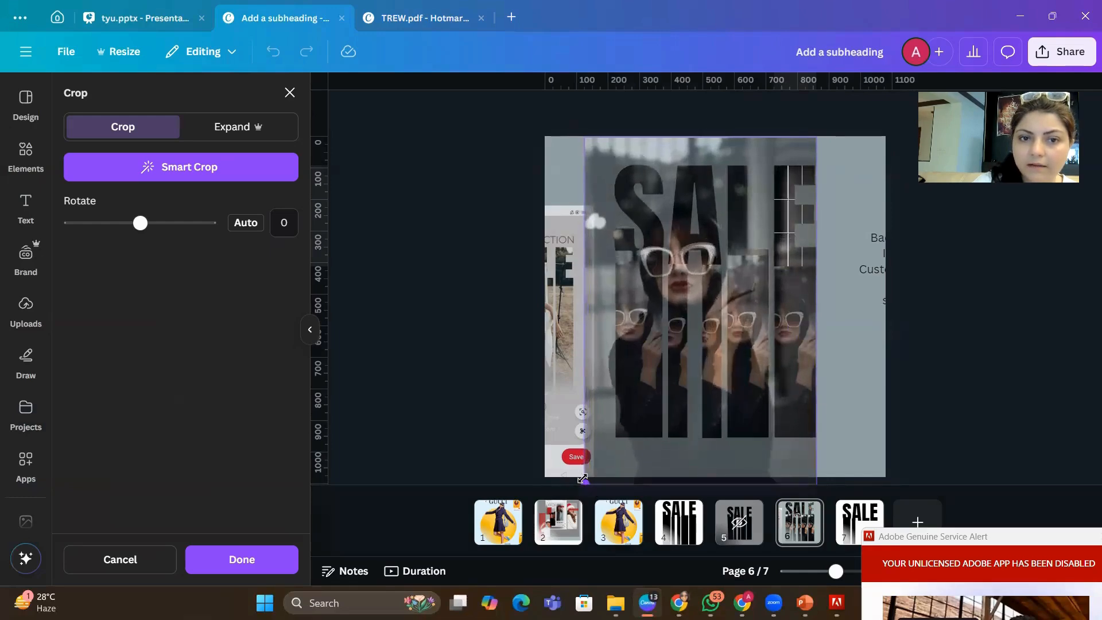
click(865, 456)
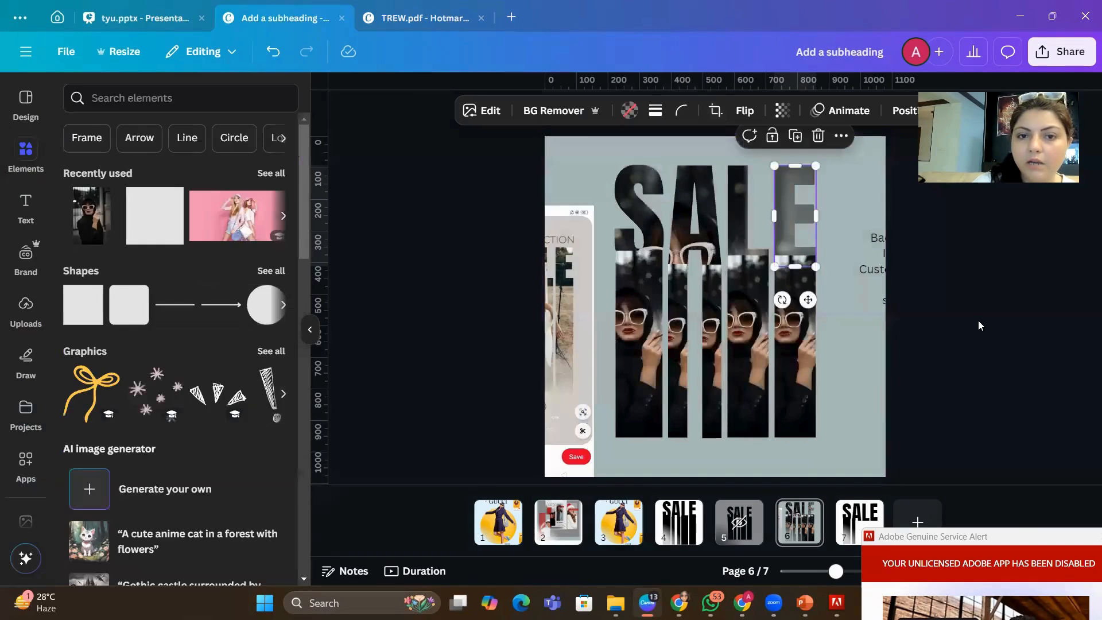
Restore the letter E frame's transparency to 100.
click(782, 111)
drag(776, 169, 847, 186)
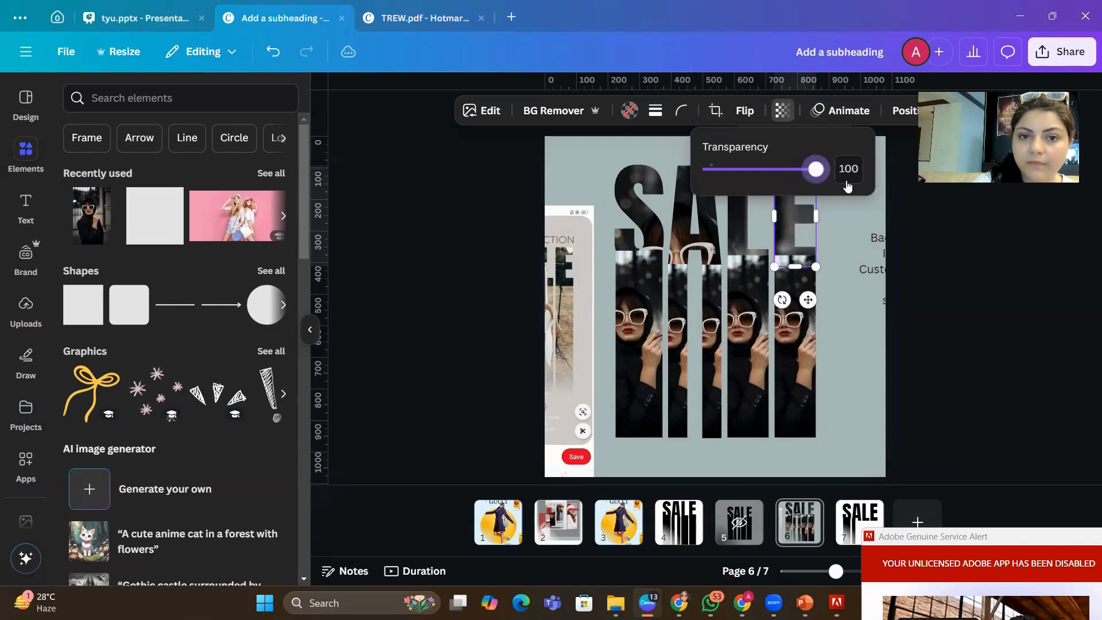
click(889, 359)
click(884, 359)
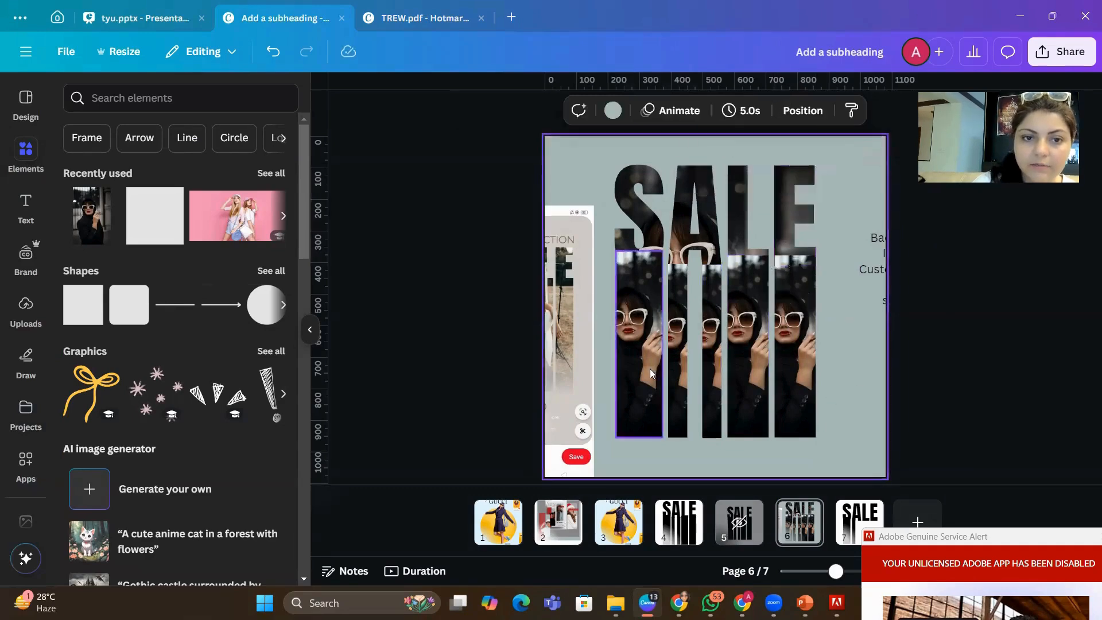
Enlarge the photo inside the vertical bar frame below the letter S to span the entire SALE artwork.
click(650, 368)
double_click(653, 367)
drag(696, 251, 848, 182)
drag(779, 436, 812, 503)
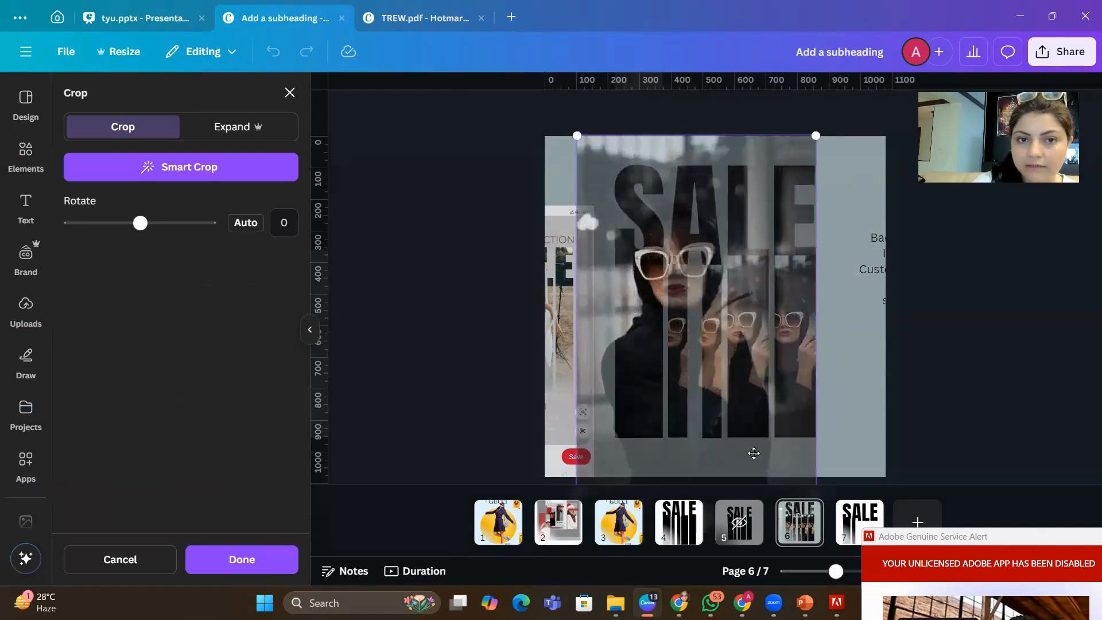
click(869, 401)
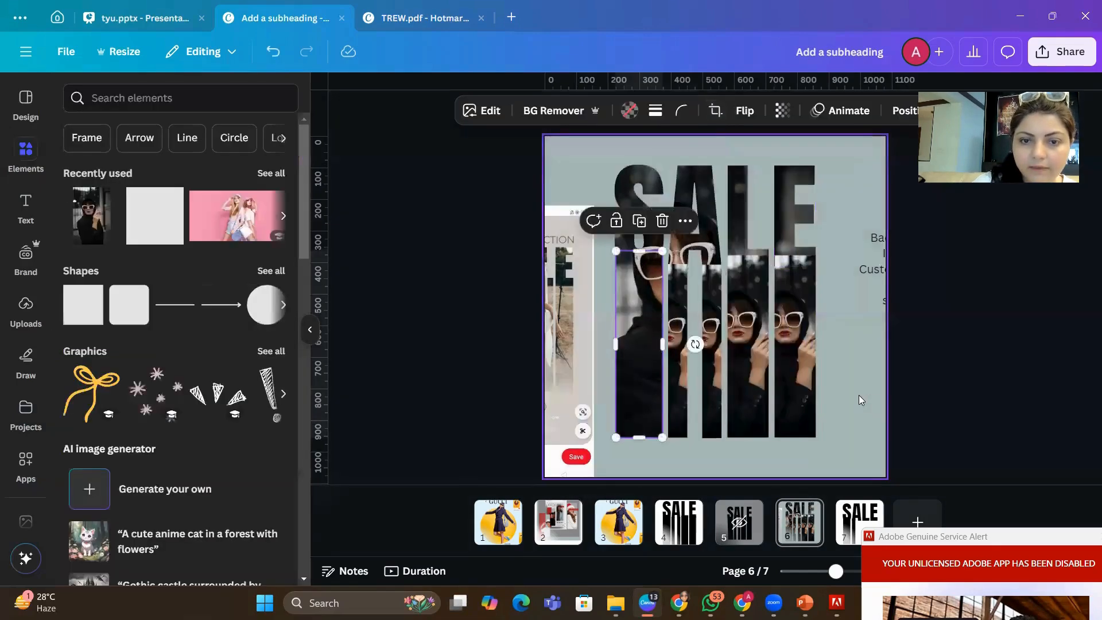
click(866, 406)
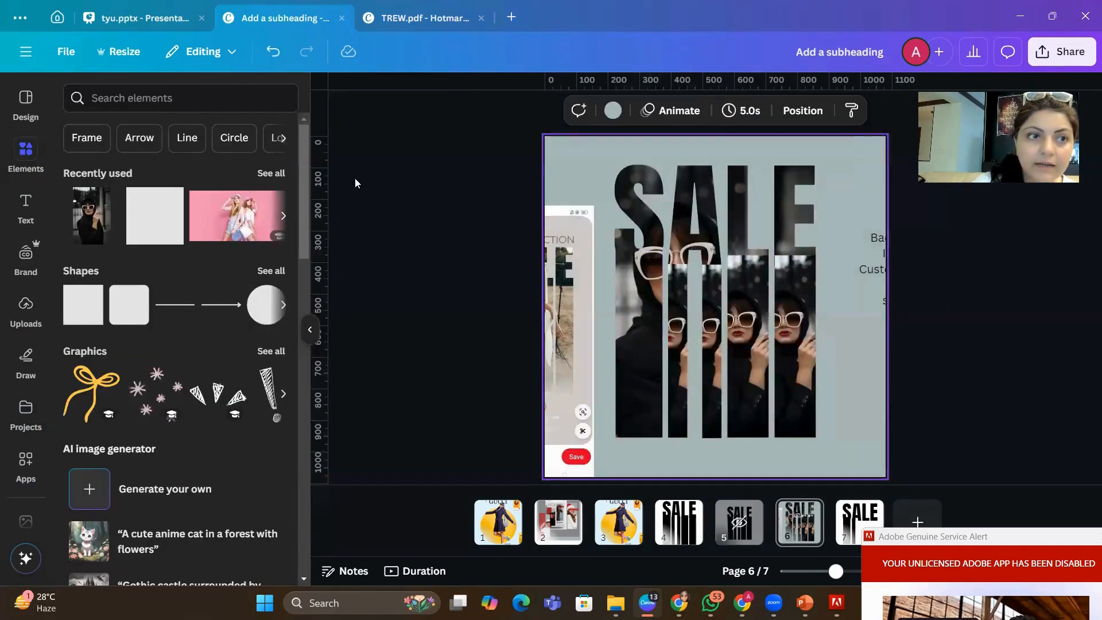
Switch to the tyu.pptx presentation and copy all the finished SALE letter and bar frames on page 3.
click(143, 19)
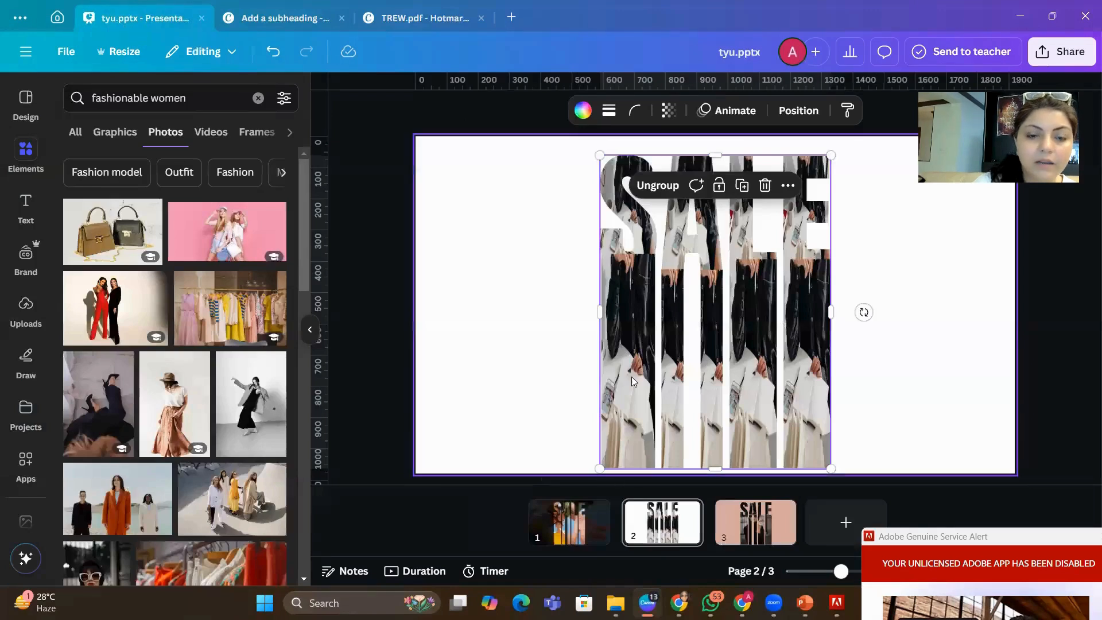
click(763, 531)
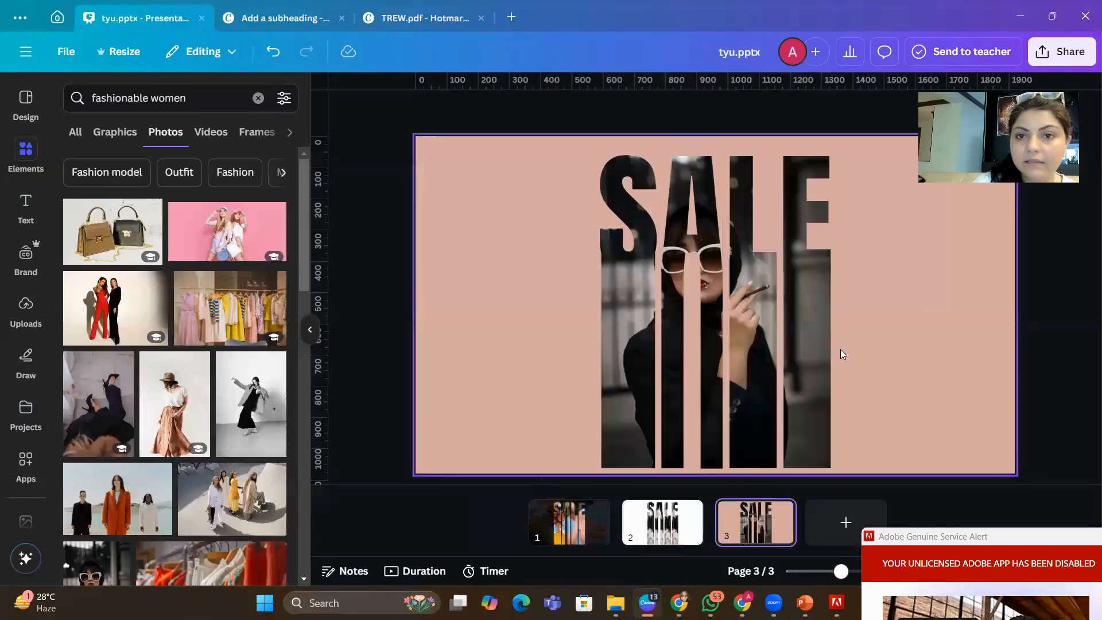
drag(910, 406, 678, 313)
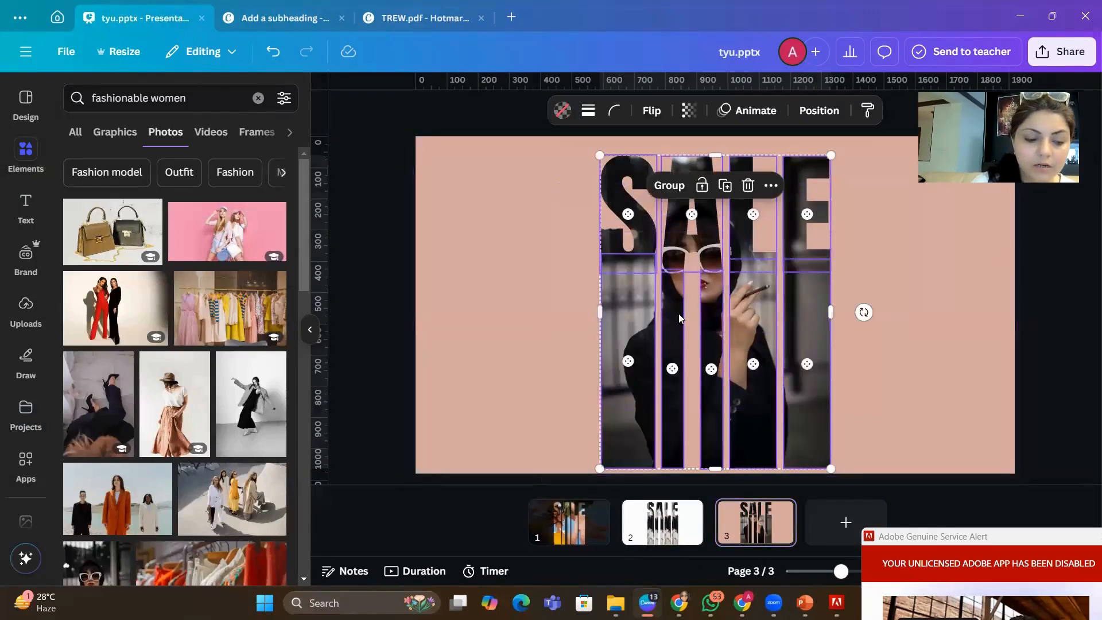
Return to the Add a subheading design, add a blank page at the end and paste the copied SALE frames there.
click(408, 17)
click(281, 18)
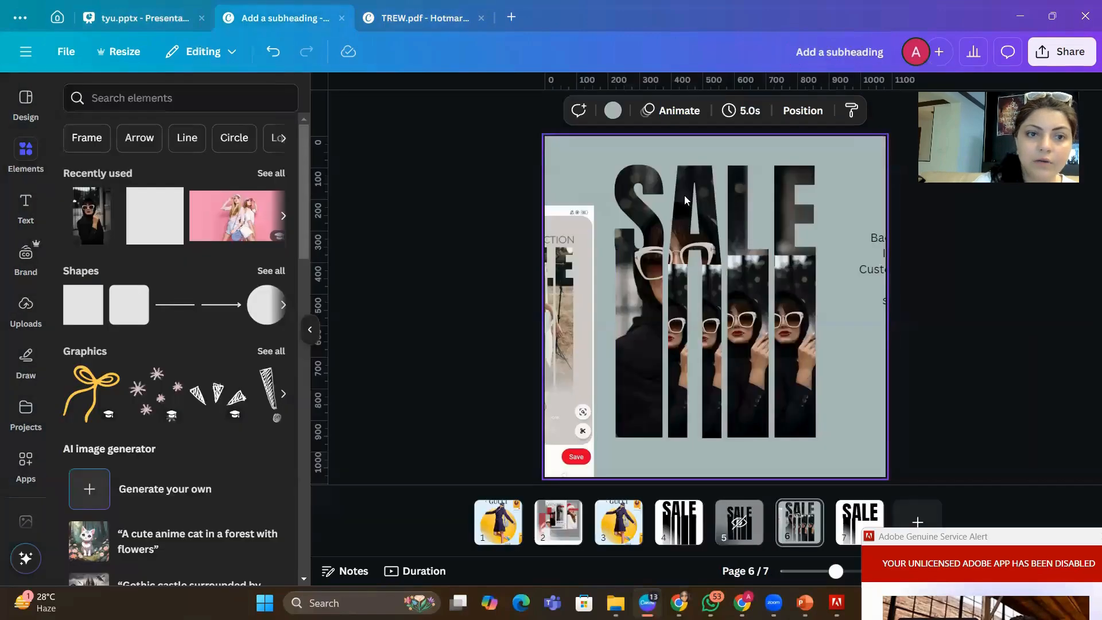
drag(871, 442, 664, 249)
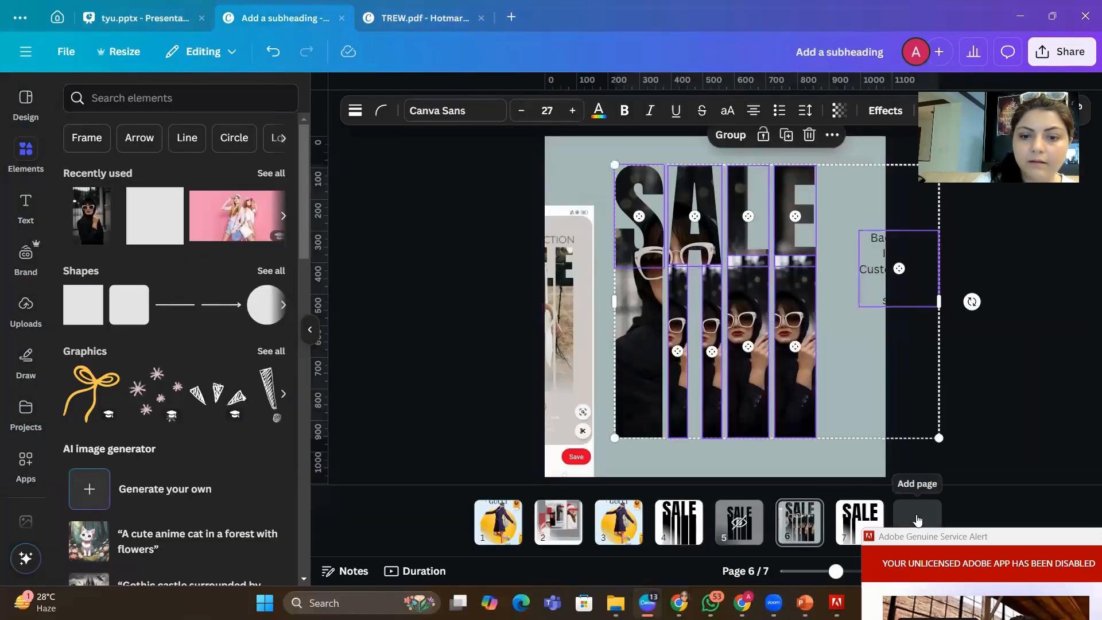
click(917, 522)
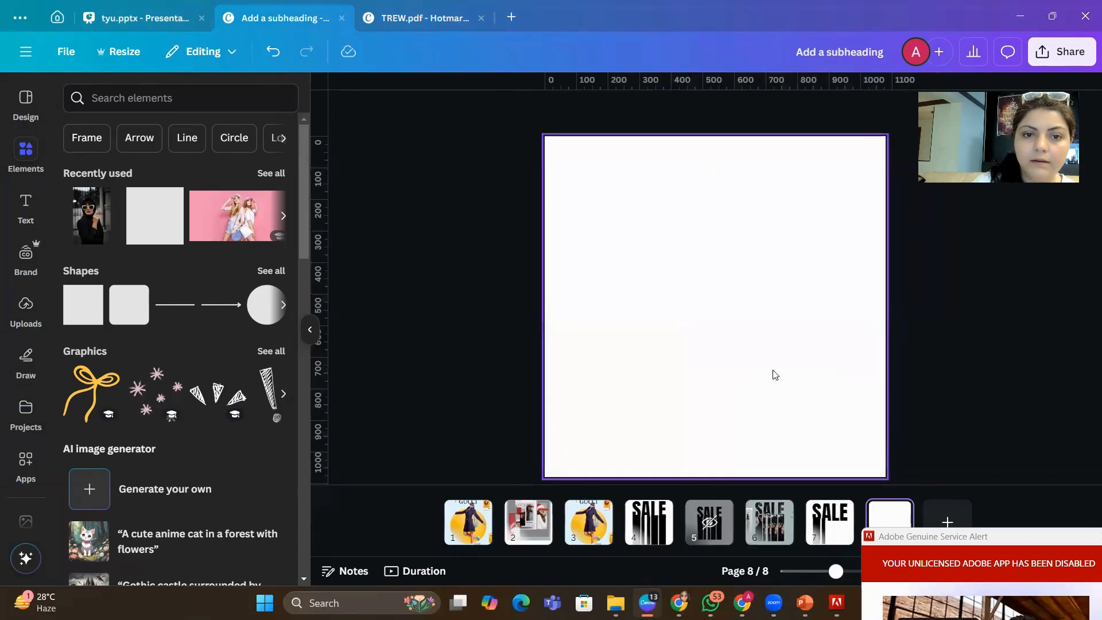
click(628, 245)
key(ctrl+v)
Shrink the pasted SALE artwork and centre it on page 8 with a margin on every side.
drag(662, 270, 725, 267)
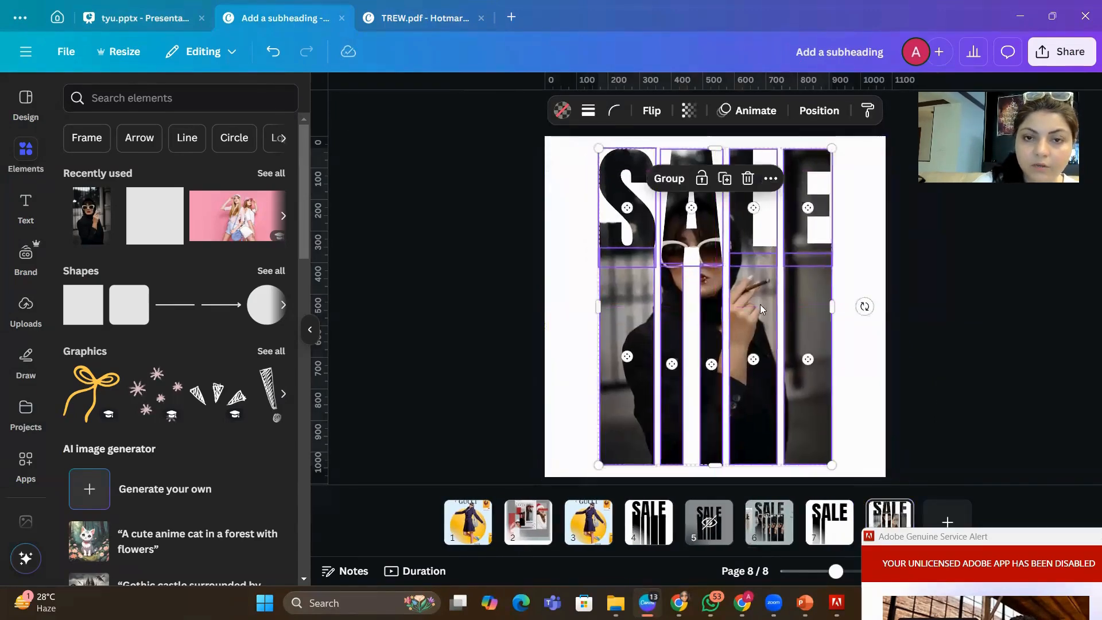
drag(832, 464, 806, 430)
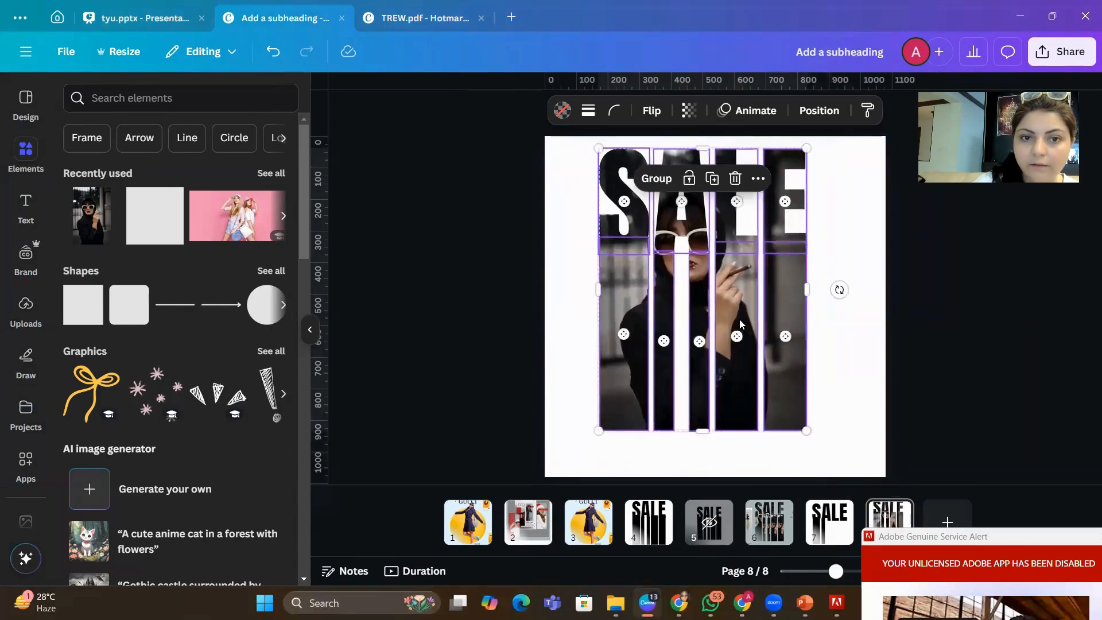
drag(727, 284, 740, 302)
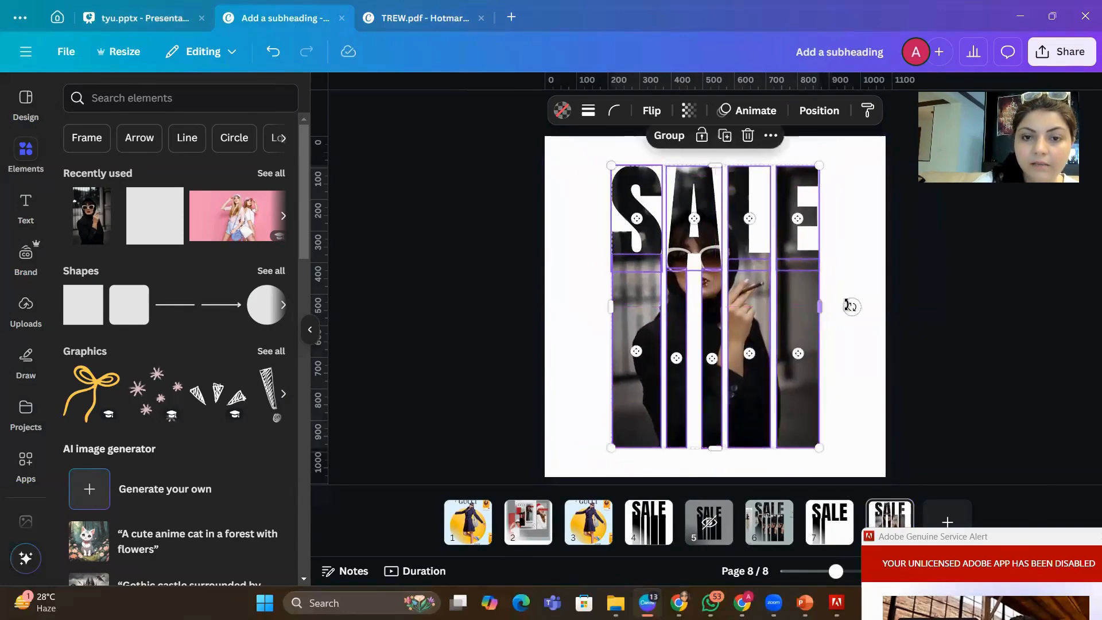
Try the light blue document colour as the background of page 8.
click(862, 268)
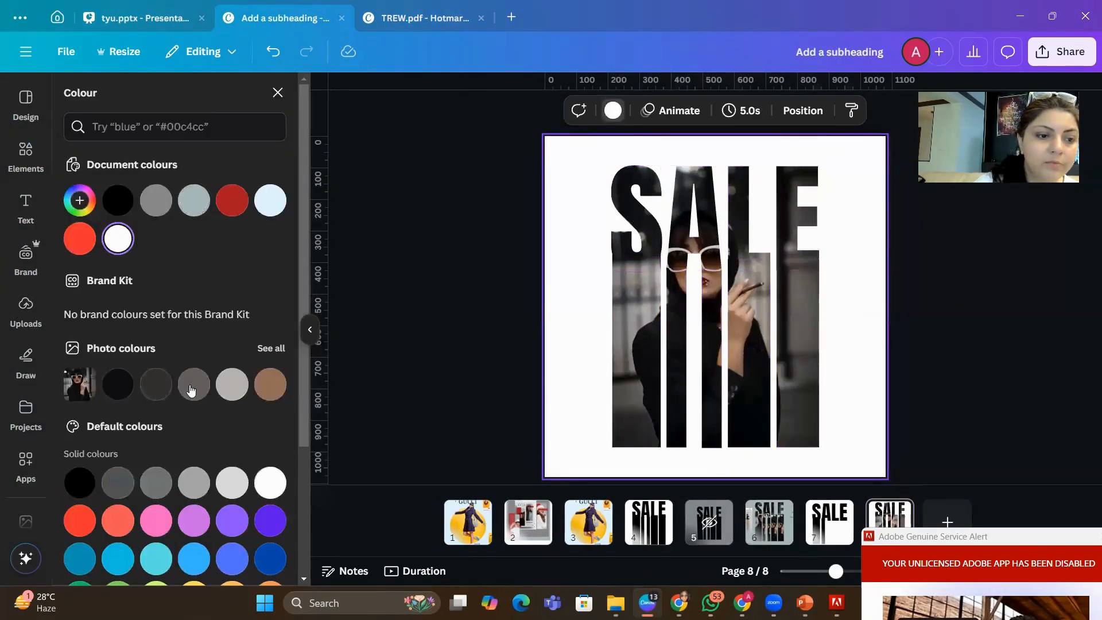
scroll(190, 389, down, 3)
scroll(246, 357, up, 2)
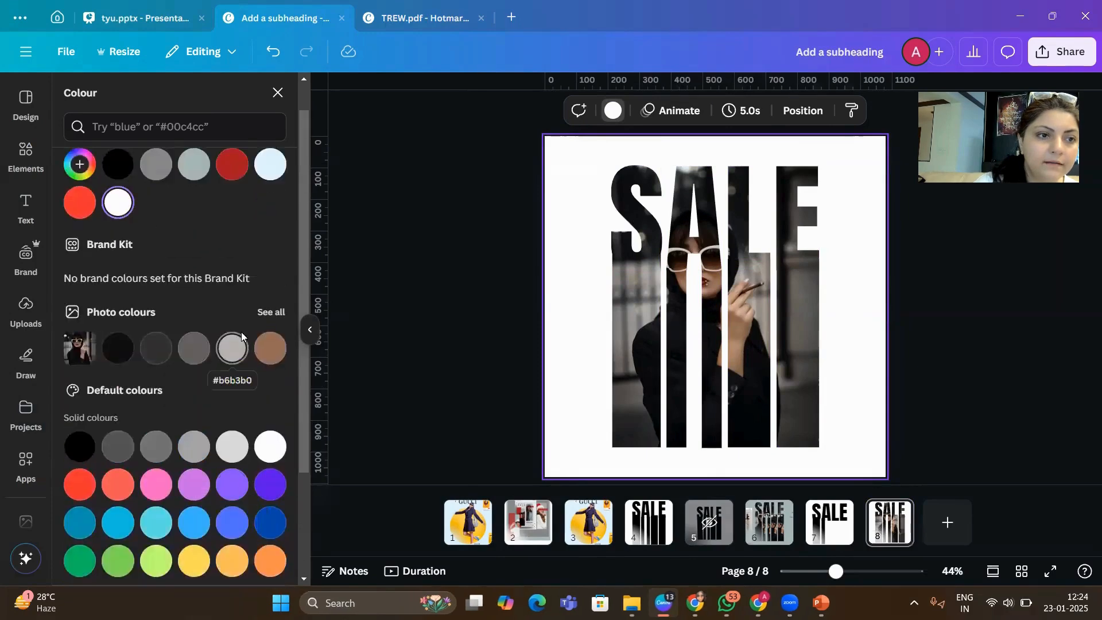
scroll(242, 337, up, 1)
click(270, 200)
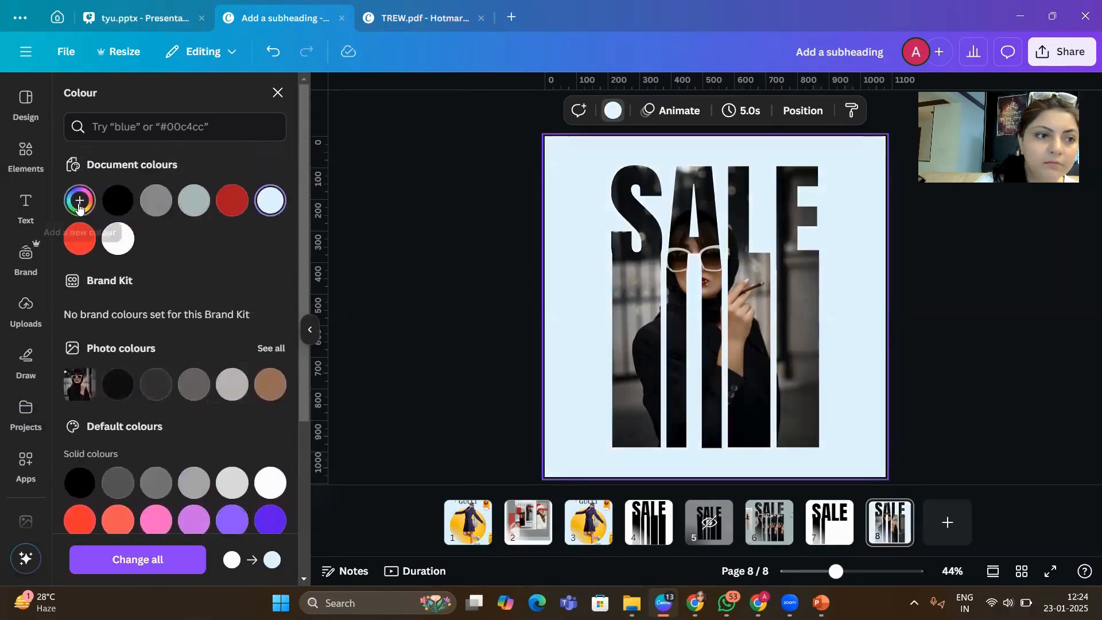
Give page 8 a custom solid light pink background.
click(79, 201)
click(227, 358)
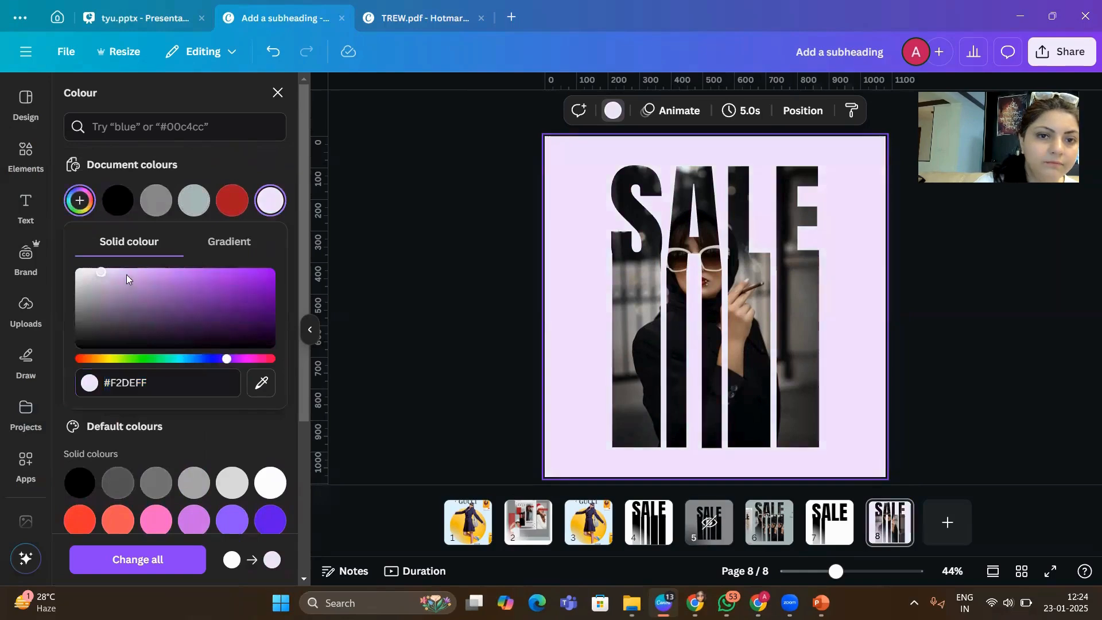
click(126, 274)
click(242, 358)
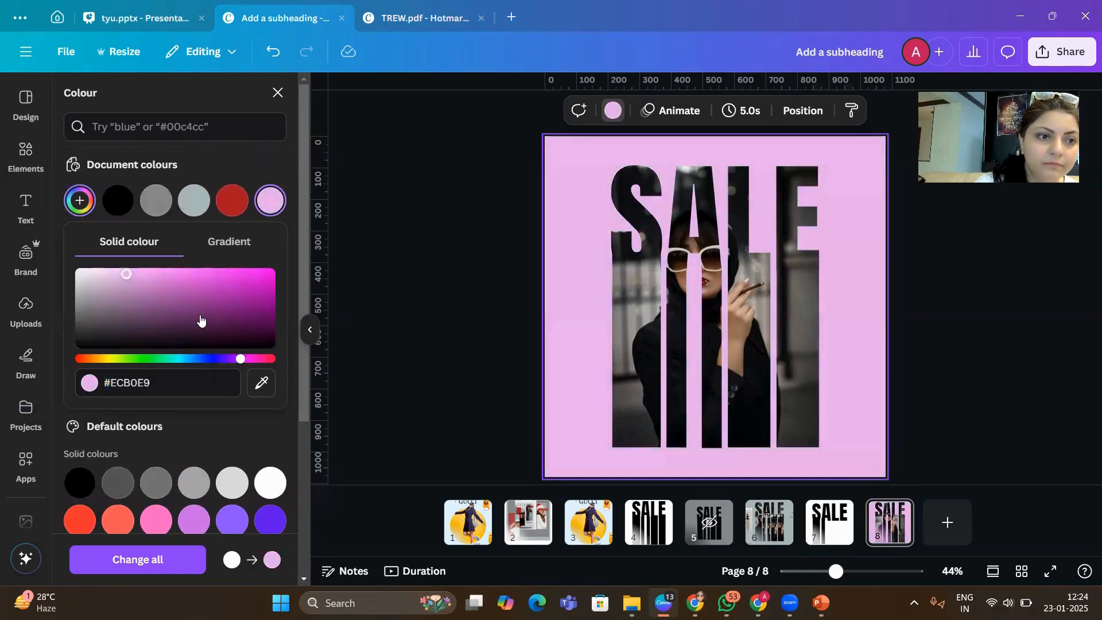
drag(127, 274, 118, 272)
click(870, 350)
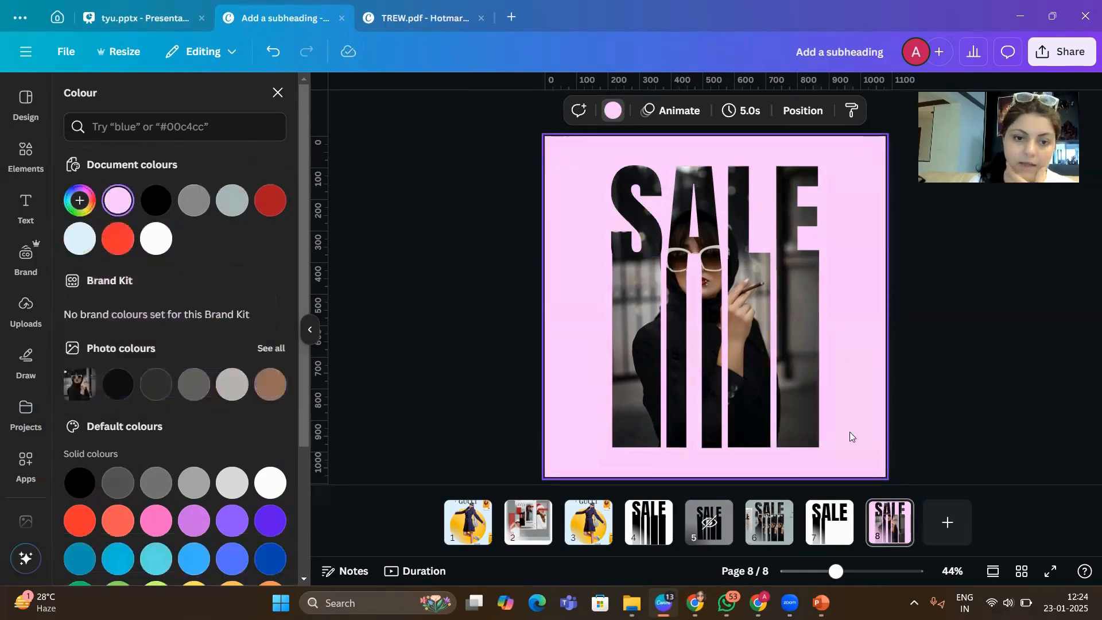
Move the reference screenshot from page 6 to page 8 and shrink it beside the SALE lettering.
click(769, 522)
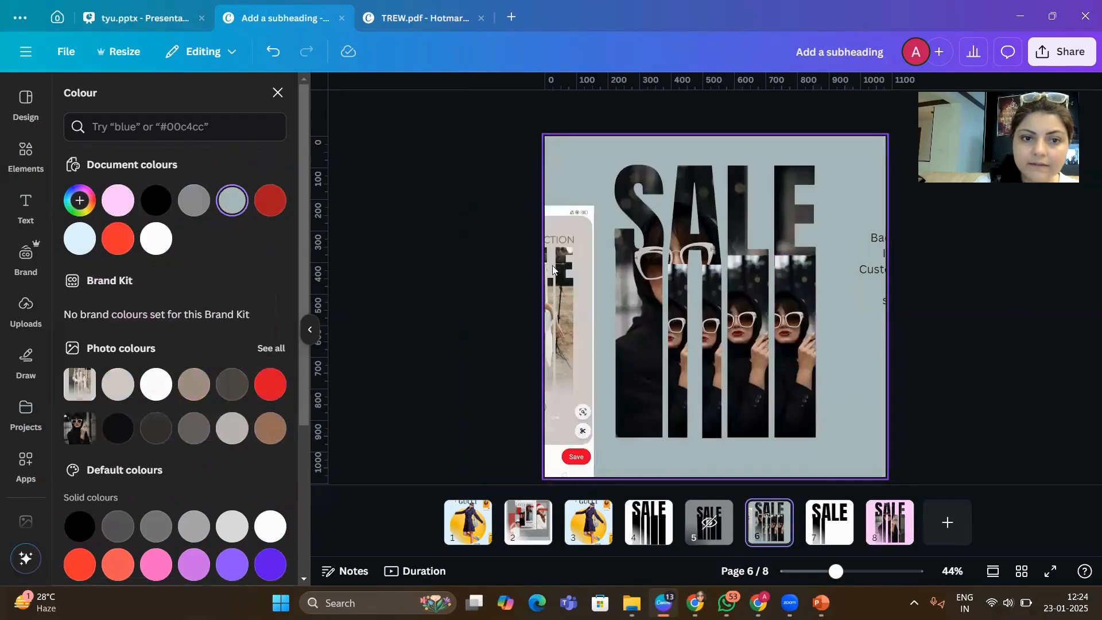
drag(570, 265, 889, 520)
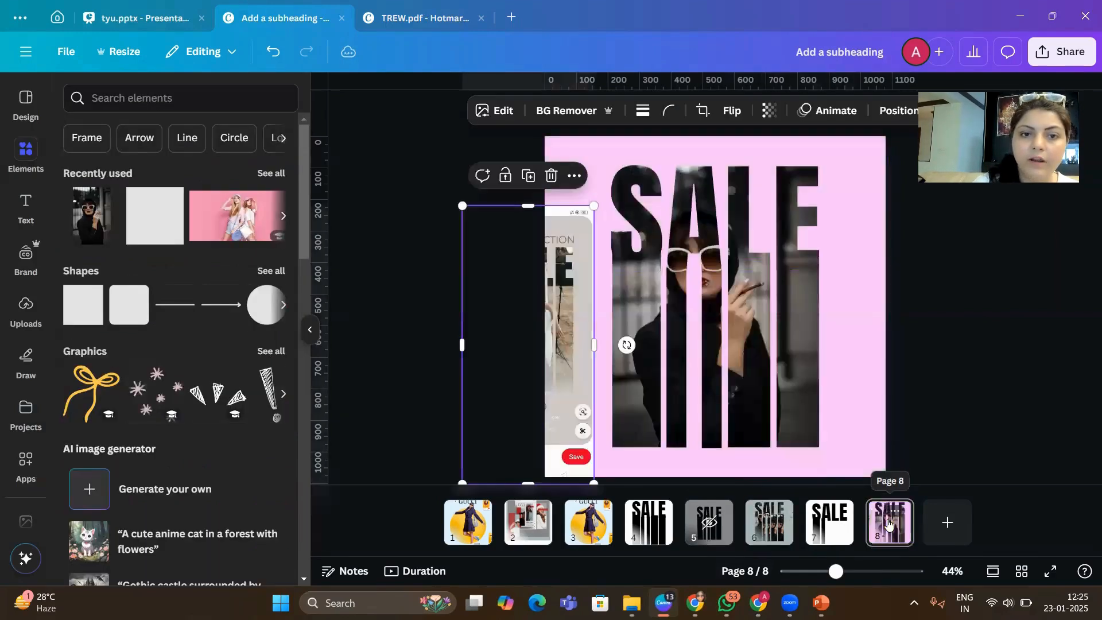
mouse_move(567, 329)
mouse_down()
mouse_move(595, 328)
mouse_move(552, 328)
mouse_up()
drag(471, 475, 528, 366)
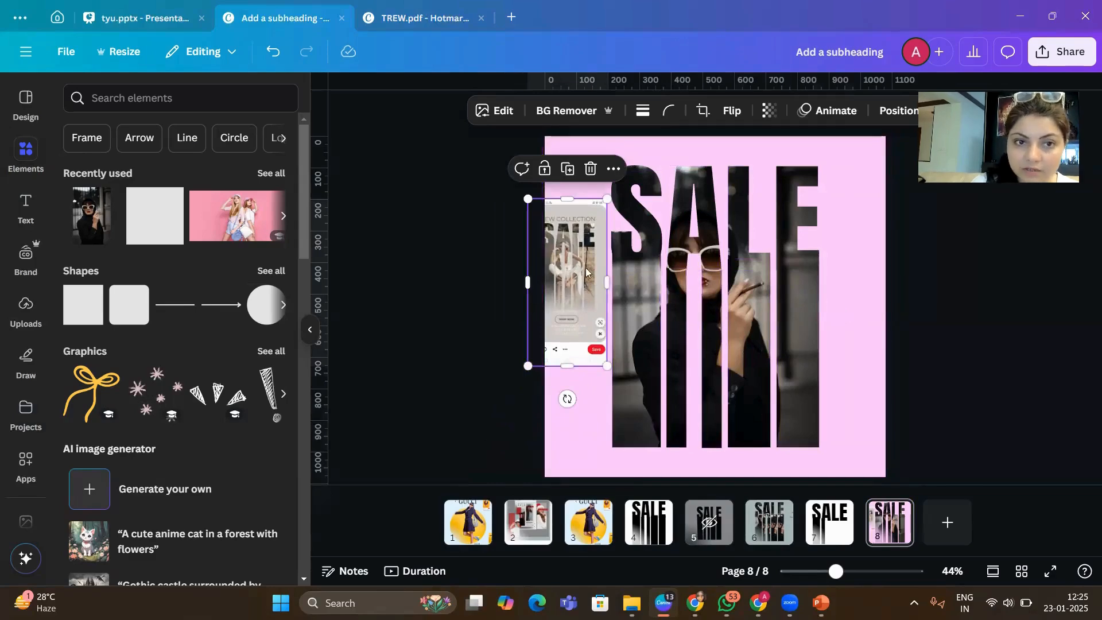
Add a text box reading "NEW COLLECTION" and place it just above the letter S.
click(867, 300)
key(t)
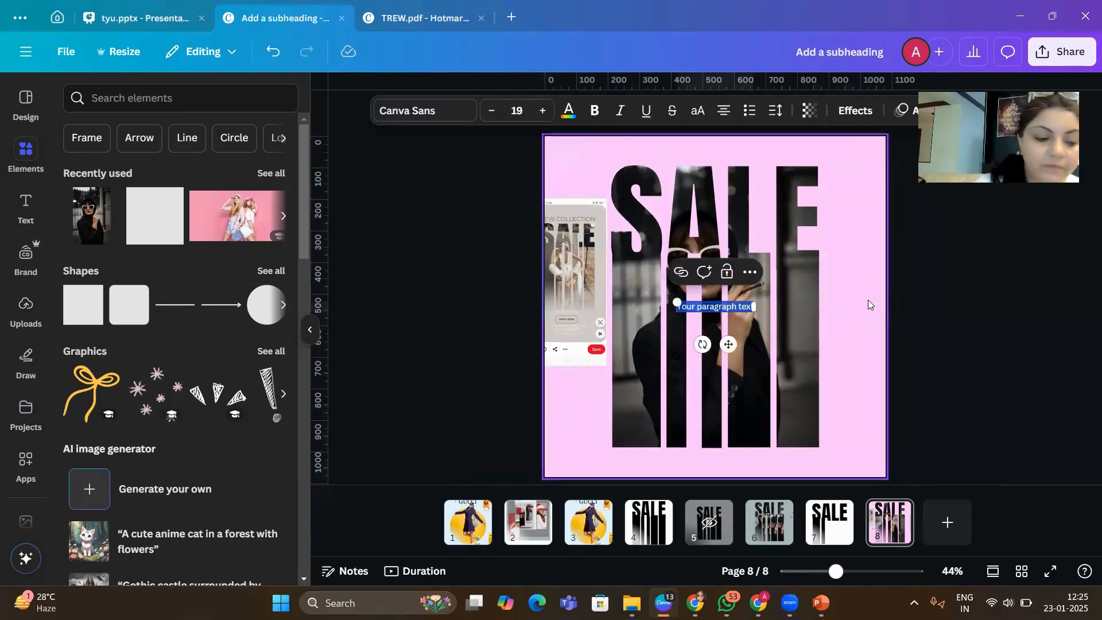
key(BackSpace)
text(NEW COLLECTION)
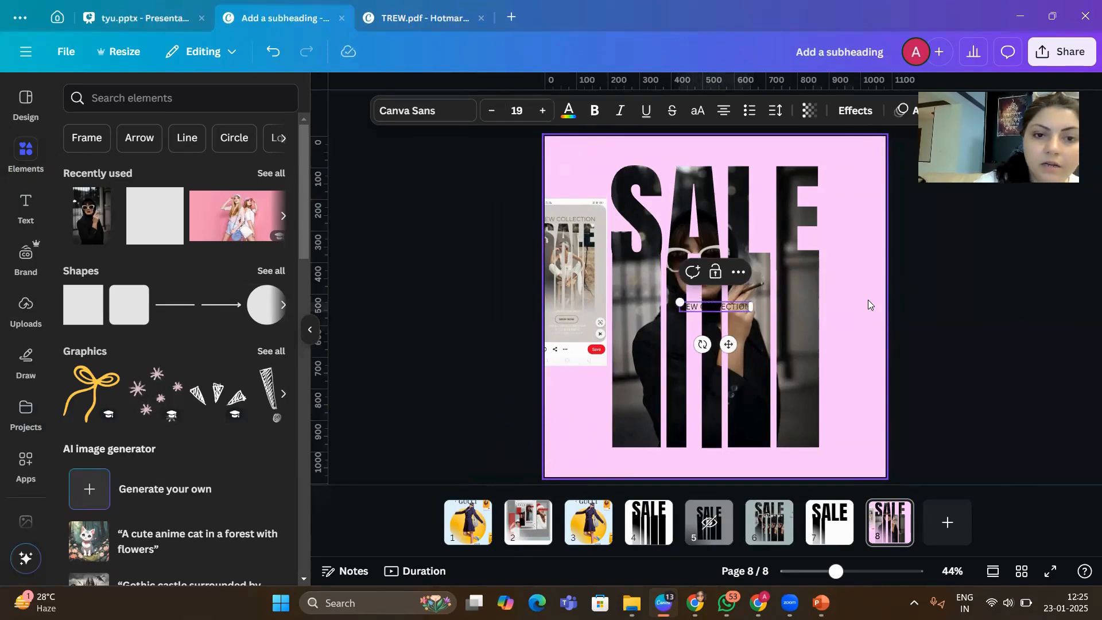
drag(729, 345, 660, 189)
Widen the letter spacing of the NEW COLLECTION text and centre it above the SALE lettering.
click(775, 110)
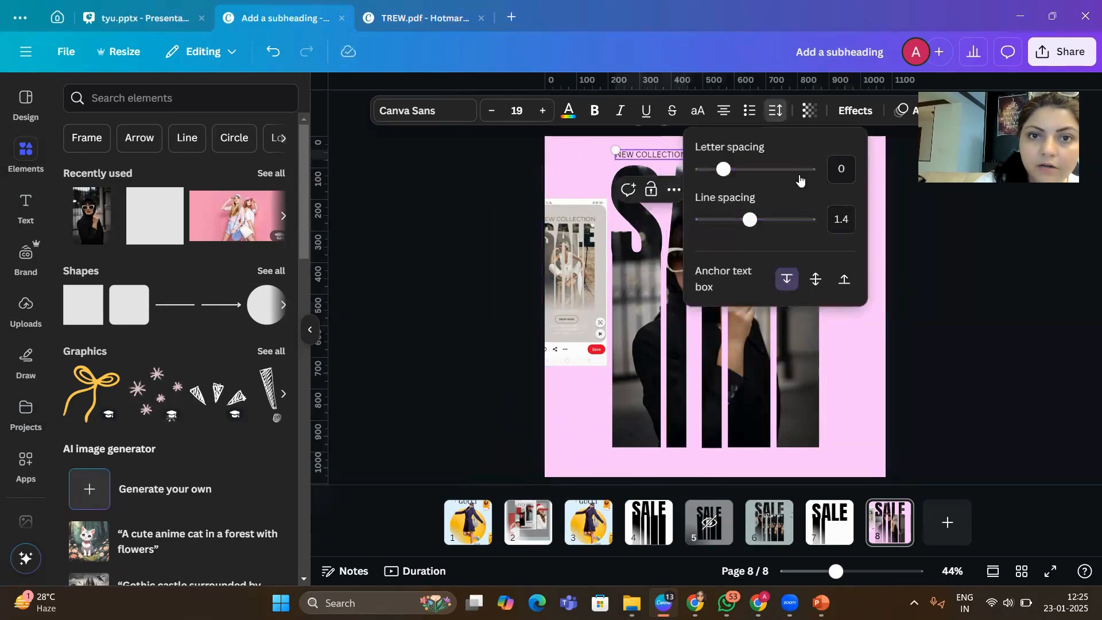
drag(738, 168, 779, 169)
click(881, 356)
drag(673, 154, 740, 159)
Scale the photo-filled SALE lettering down slightly and centre it beneath the NEW COLLECTION text.
drag(850, 451, 800, 422)
drag(714, 287, 724, 287)
Enlarge the reference screenshot and move it partly off the page's left edge, clear of the SALE lettering.
click(591, 291)
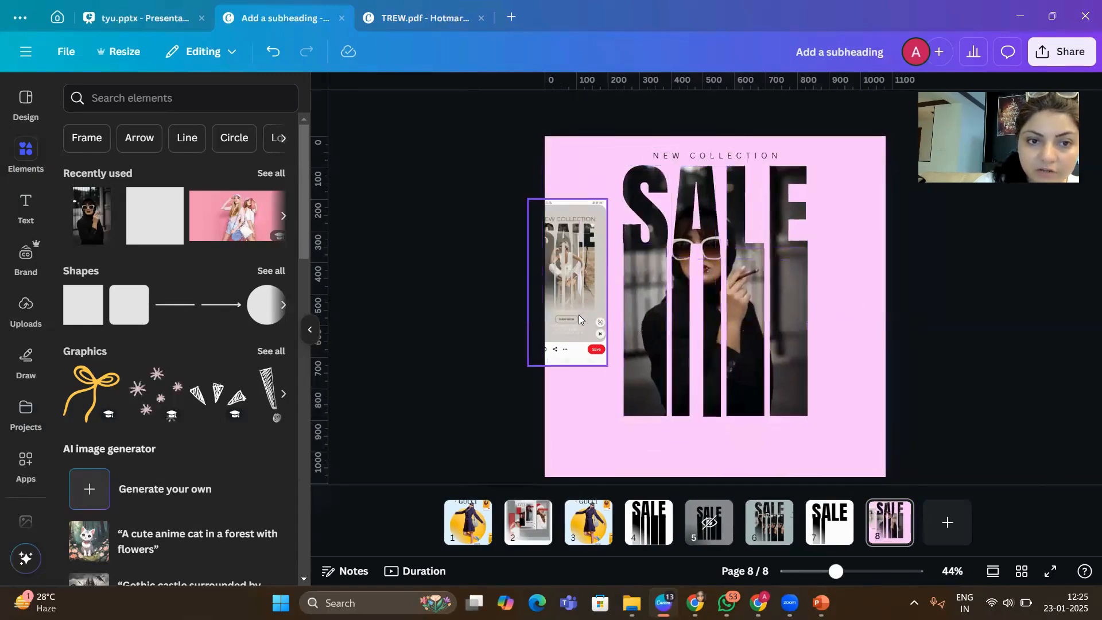
click(579, 315)
drag(607, 366, 783, 535)
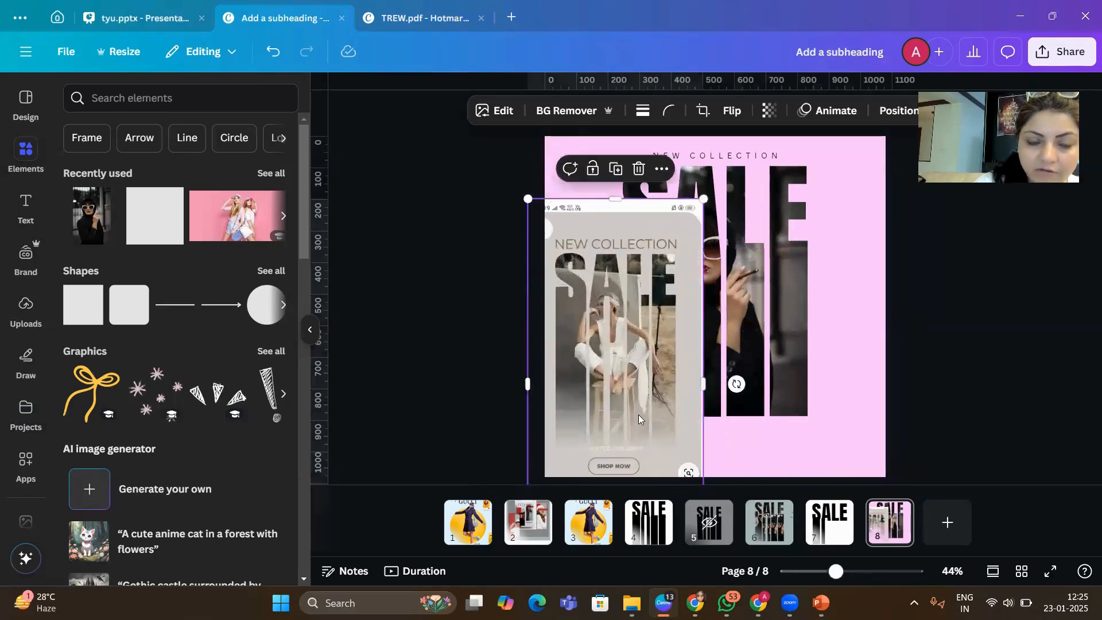
drag(641, 414, 544, 346)
click(846, 416)
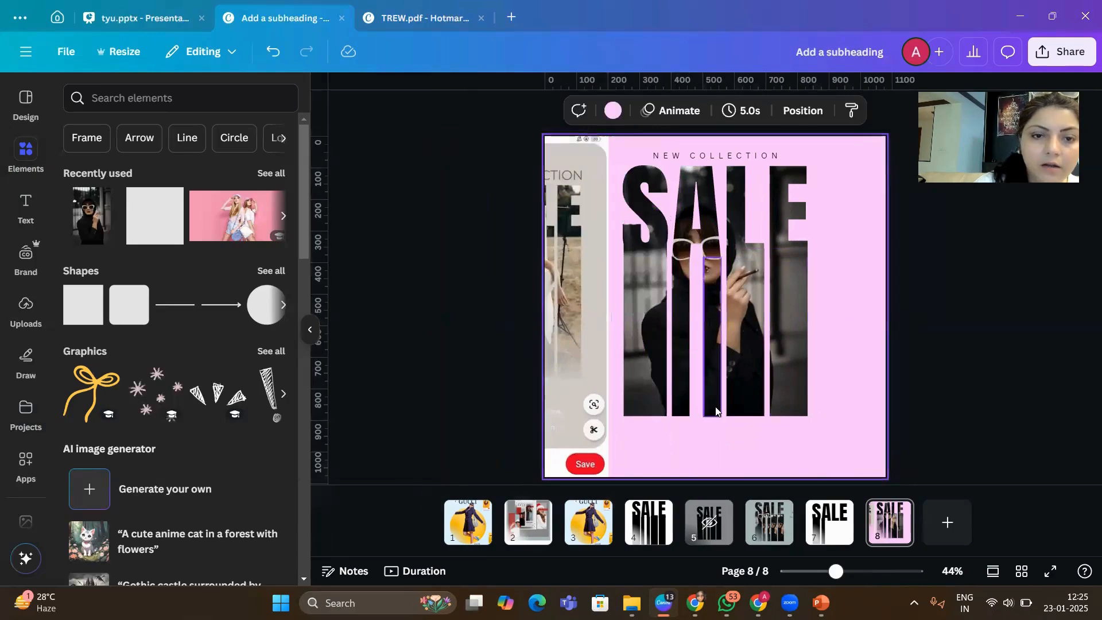
Search the elements library for GRADIENT.
click(178, 98)
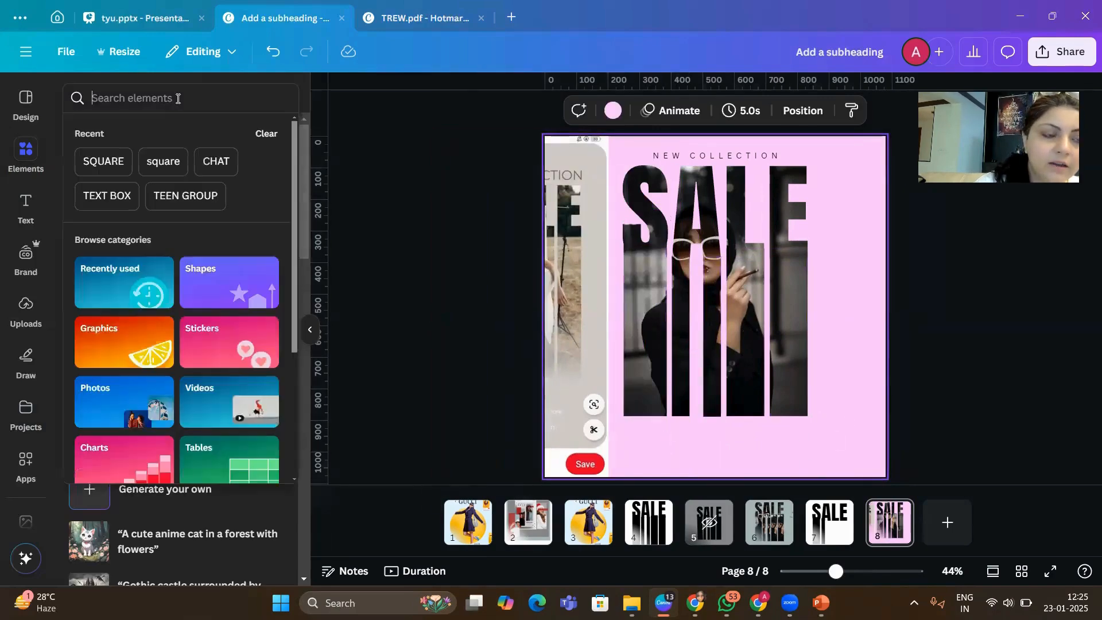
text(GRADIENT)
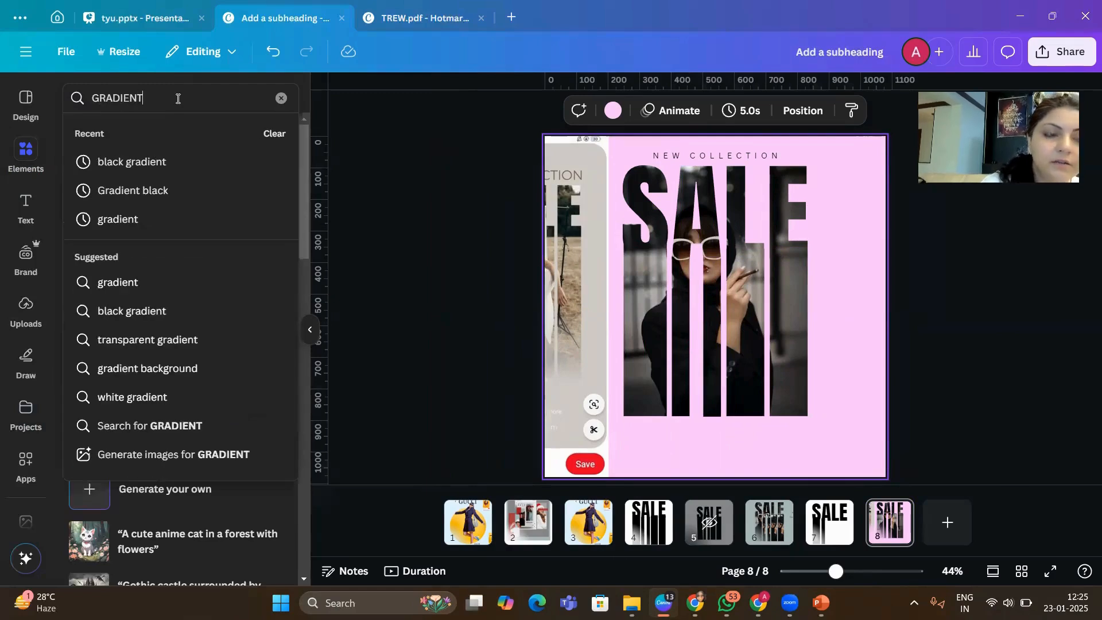
key(Return)
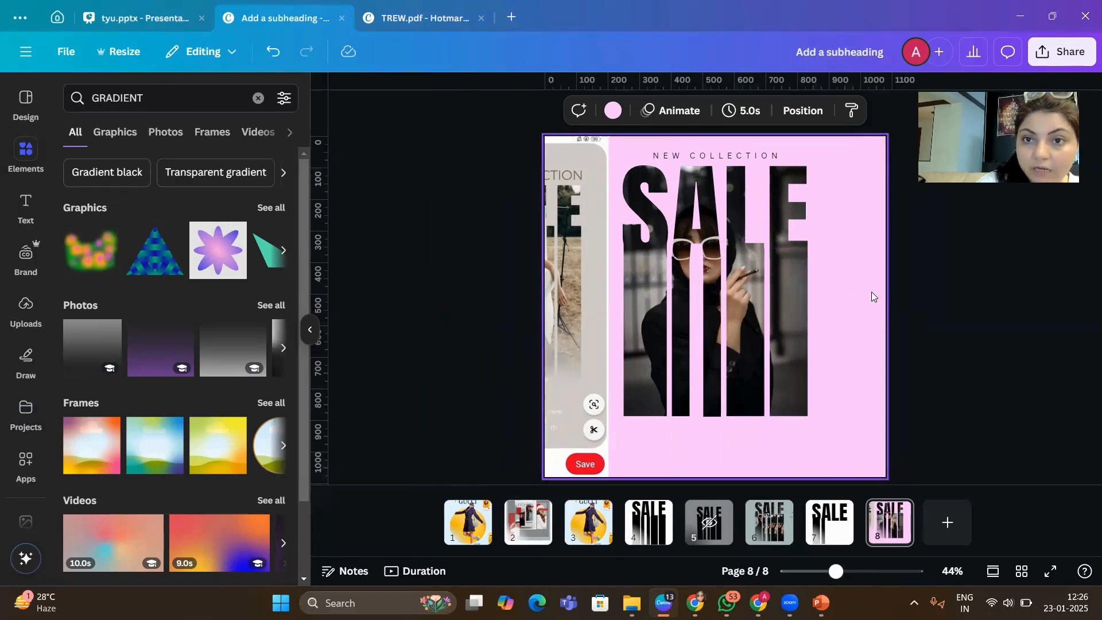
Search the elements library for SQUARE and add a square shape to page 8.
click(120, 103)
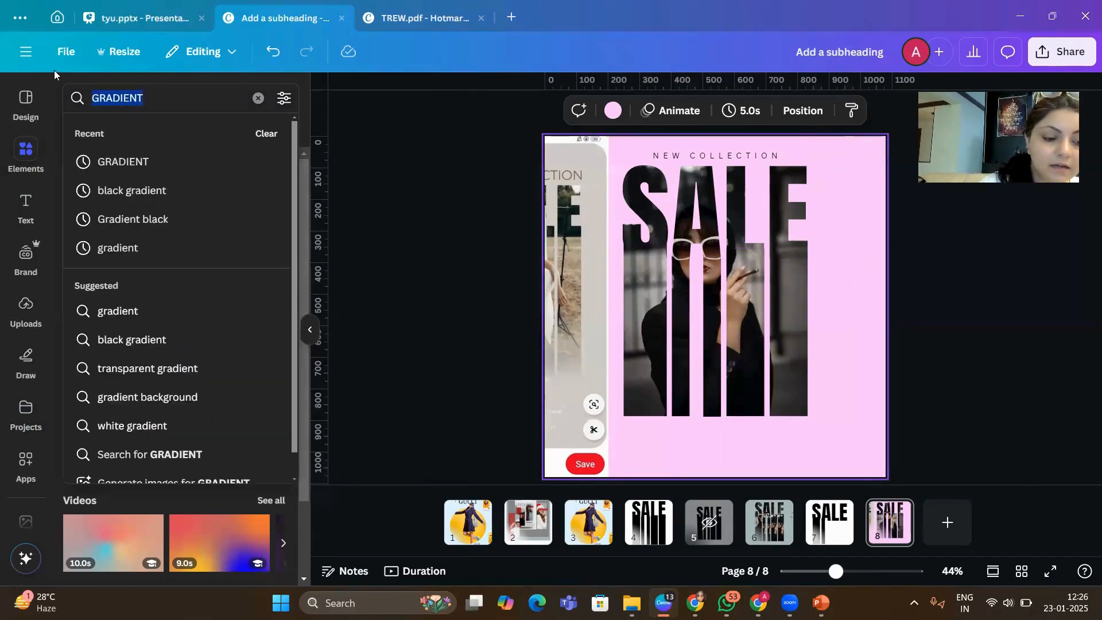
text(SQUARE)
key(Return)
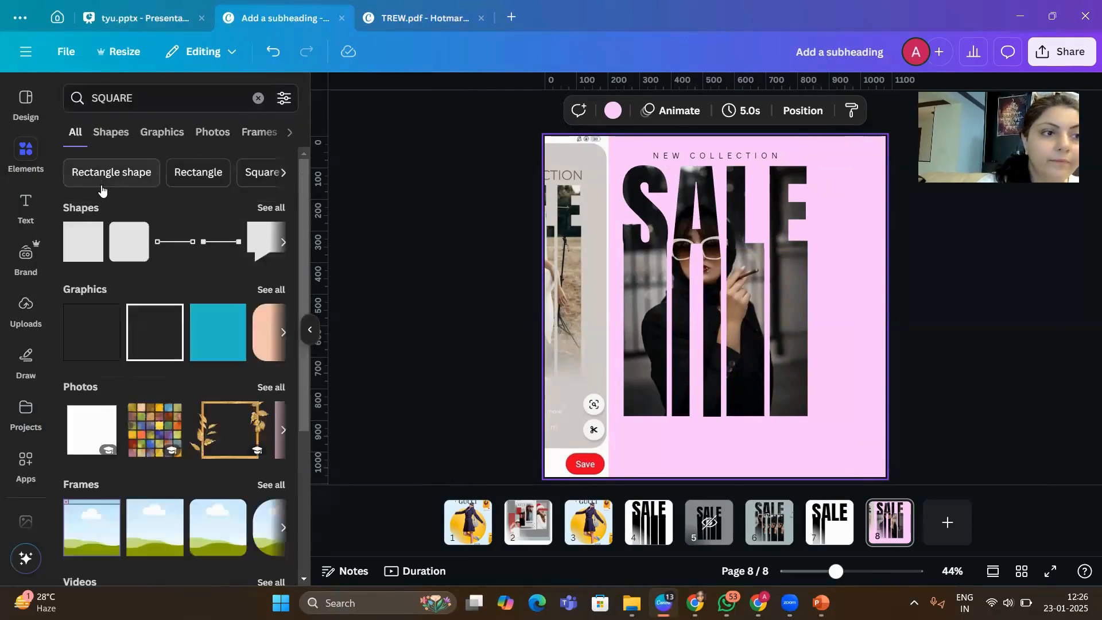
click(86, 256)
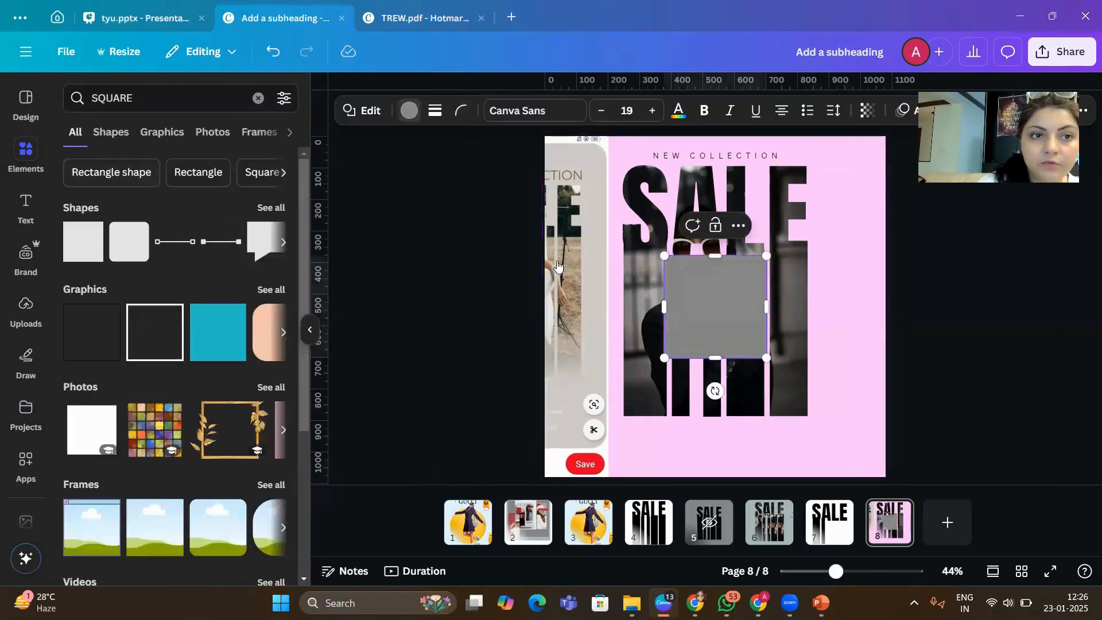
Give the square a gradient fill with the first colour sampled from the pink page background.
click(409, 110)
click(79, 200)
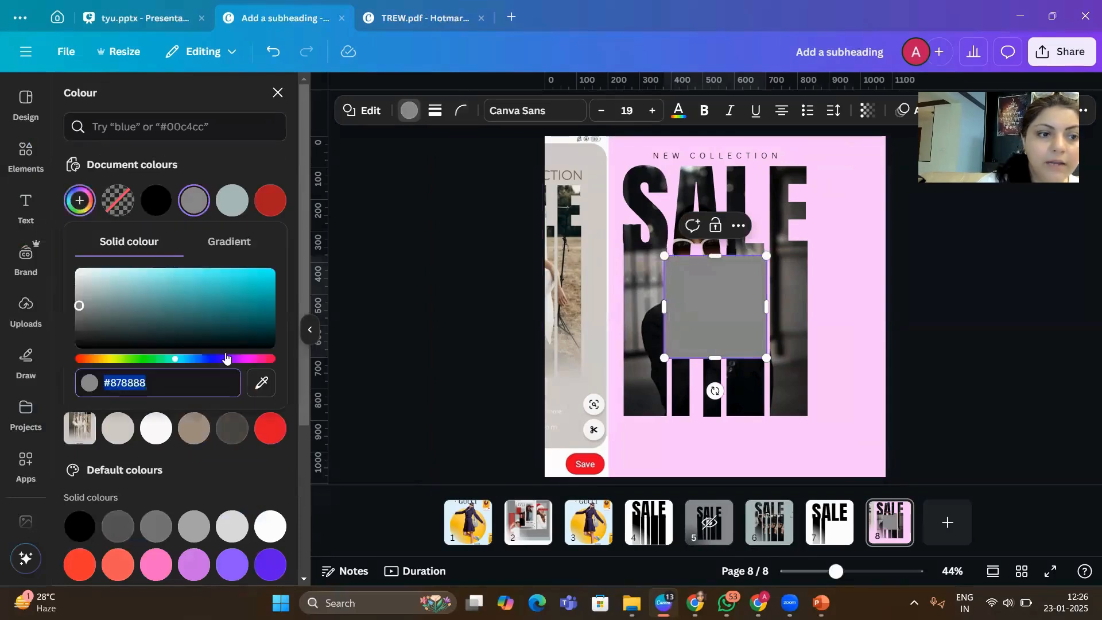
click(250, 238)
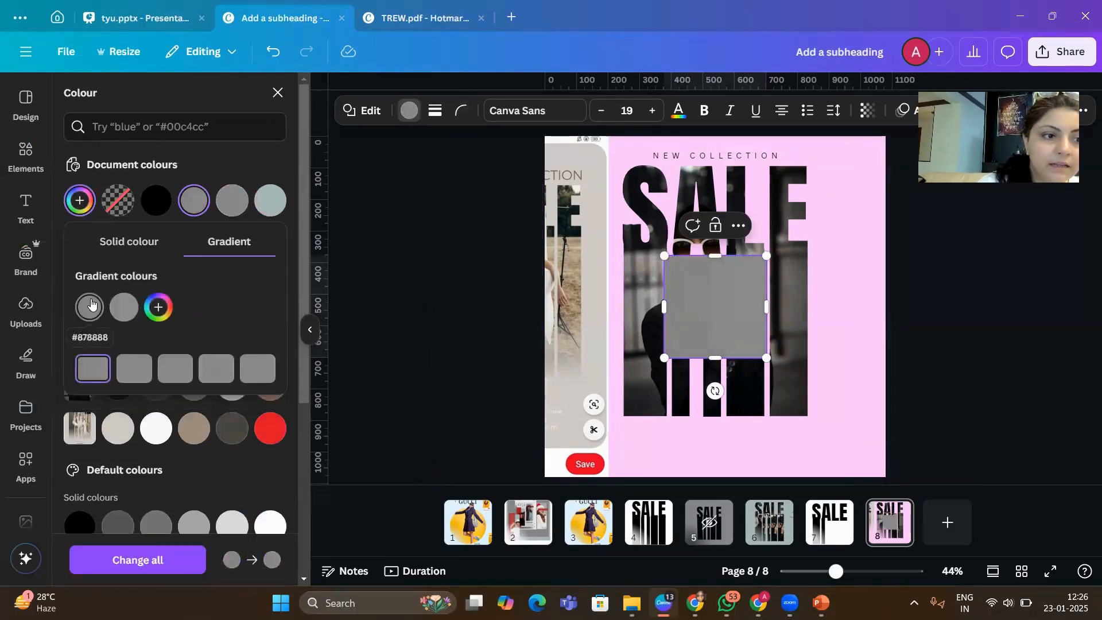
click(88, 307)
click(273, 468)
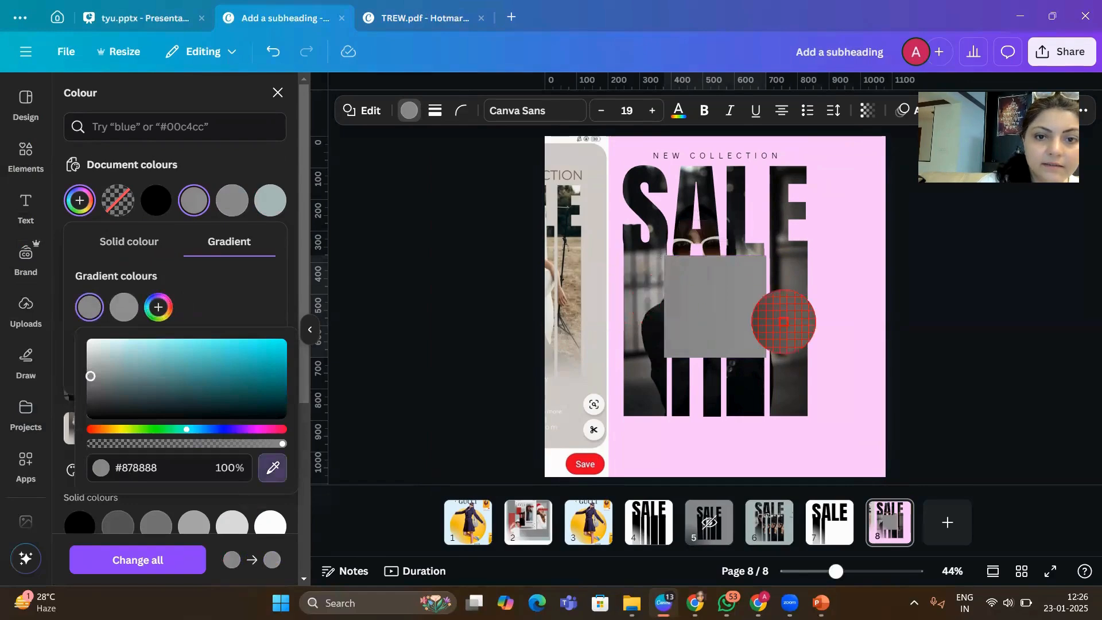
click(831, 329)
Set the square's second gradient colour to near-white #F7F8F8 at 0% opacity.
click(124, 307)
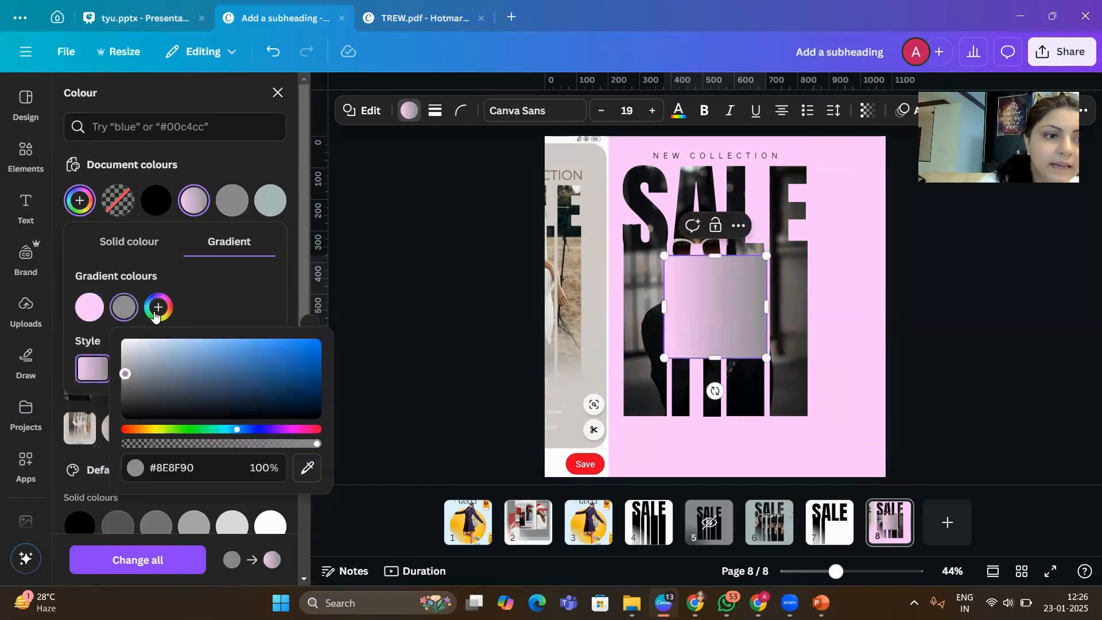
drag(316, 443, 224, 447)
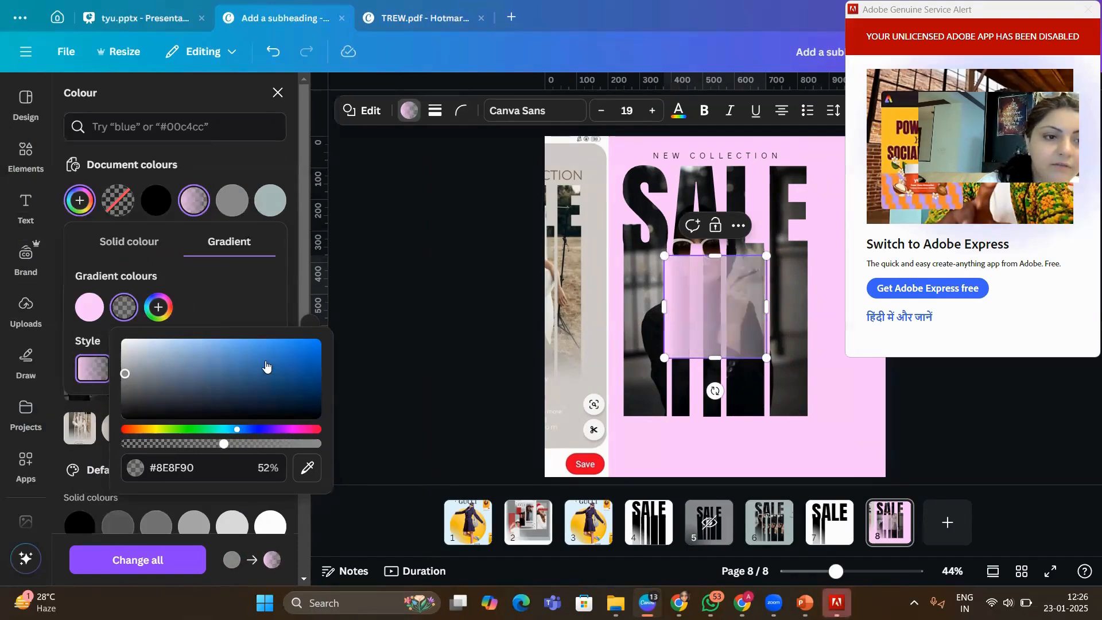
click(266, 363)
mouse_move(223, 449)
mouse_down()
mouse_move(344, 455)
mouse_move(229, 455)
mouse_up()
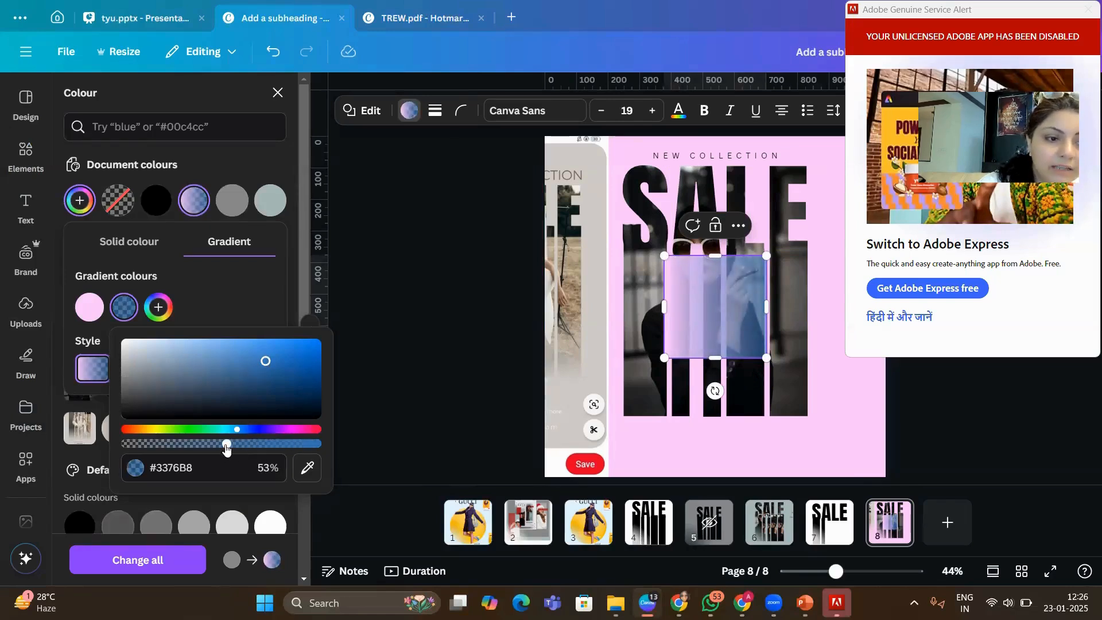
drag(143, 444, 61, 450)
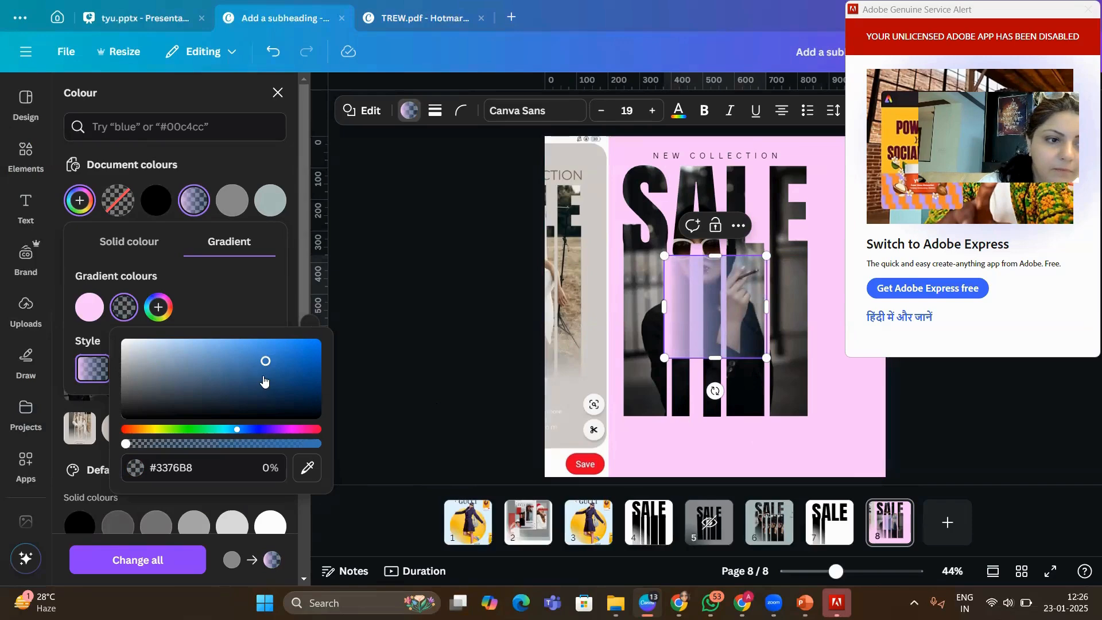
click(125, 344)
drag(126, 348, 124, 342)
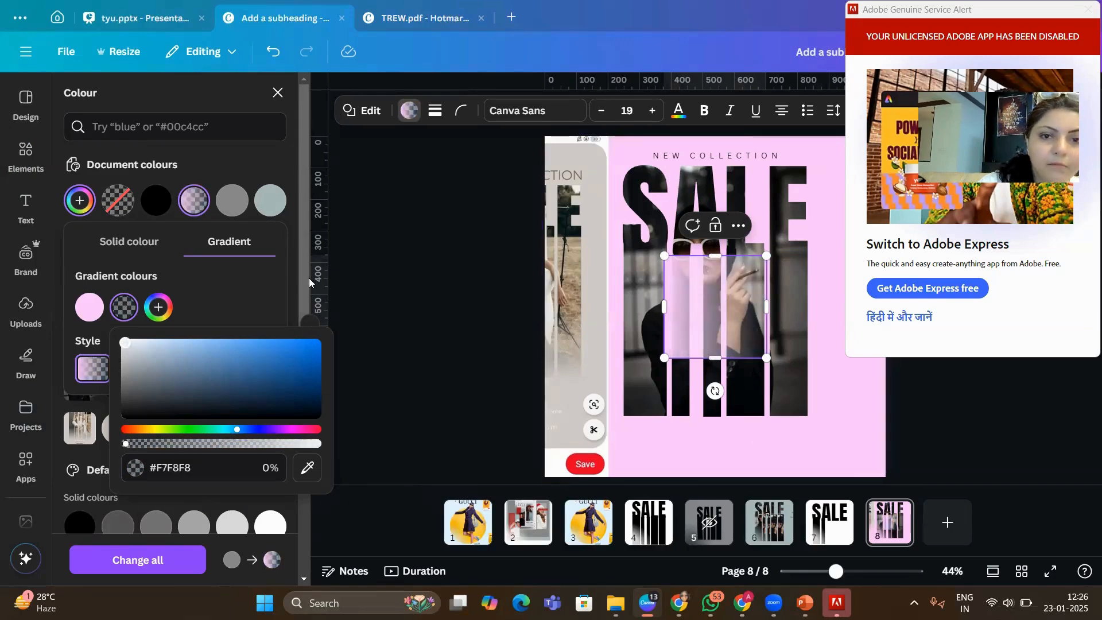
click(294, 281)
click(923, 423)
Rotate the gradient square to -90° and enlarge it to about 635 by 1,165 over the lower part of the page.
click(710, 316)
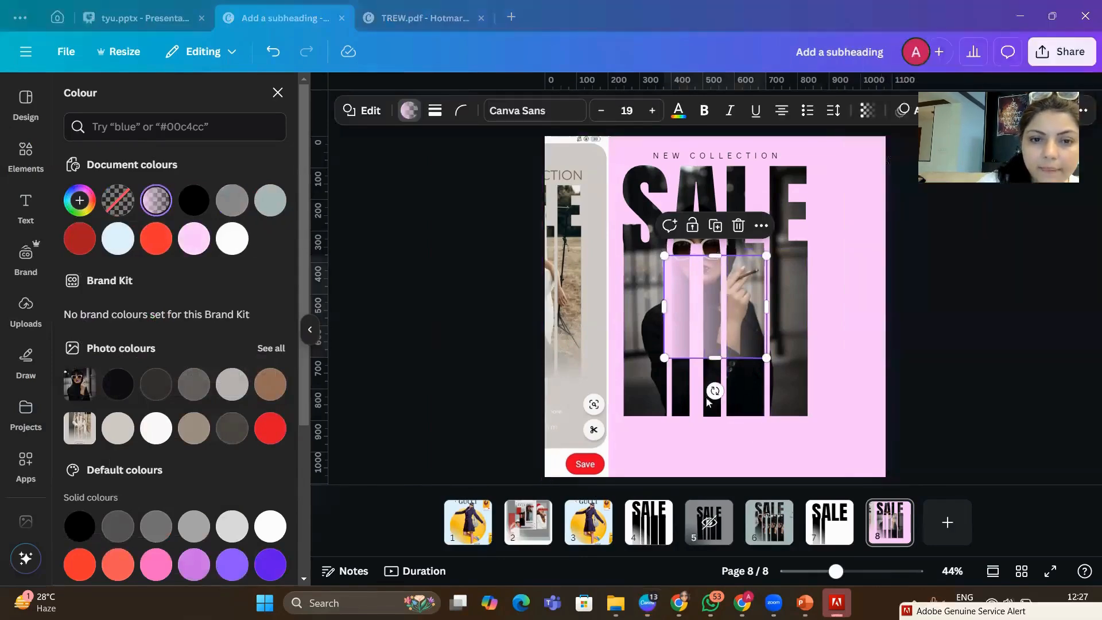
drag(715, 391, 781, 308)
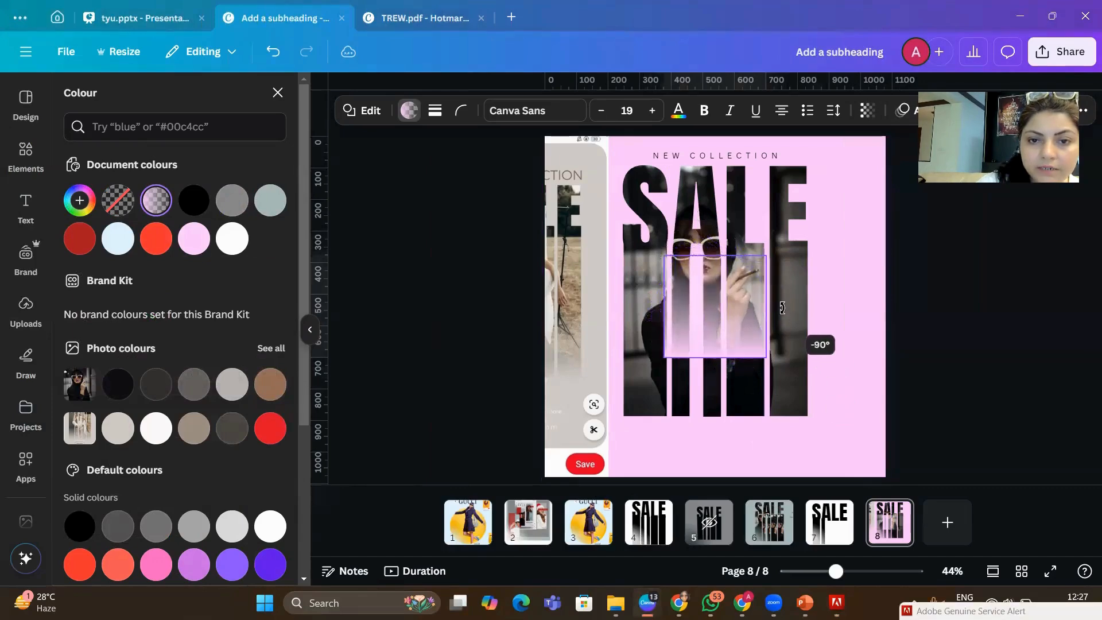
drag(705, 328, 581, 440)
drag(651, 374, 914, 274)
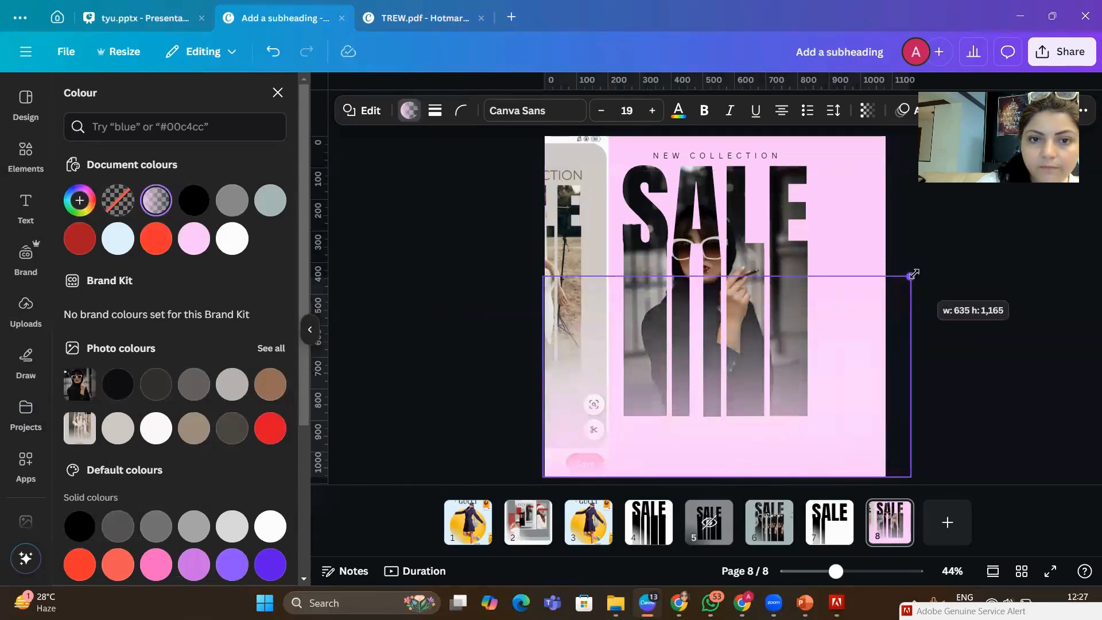
click(1005, 414)
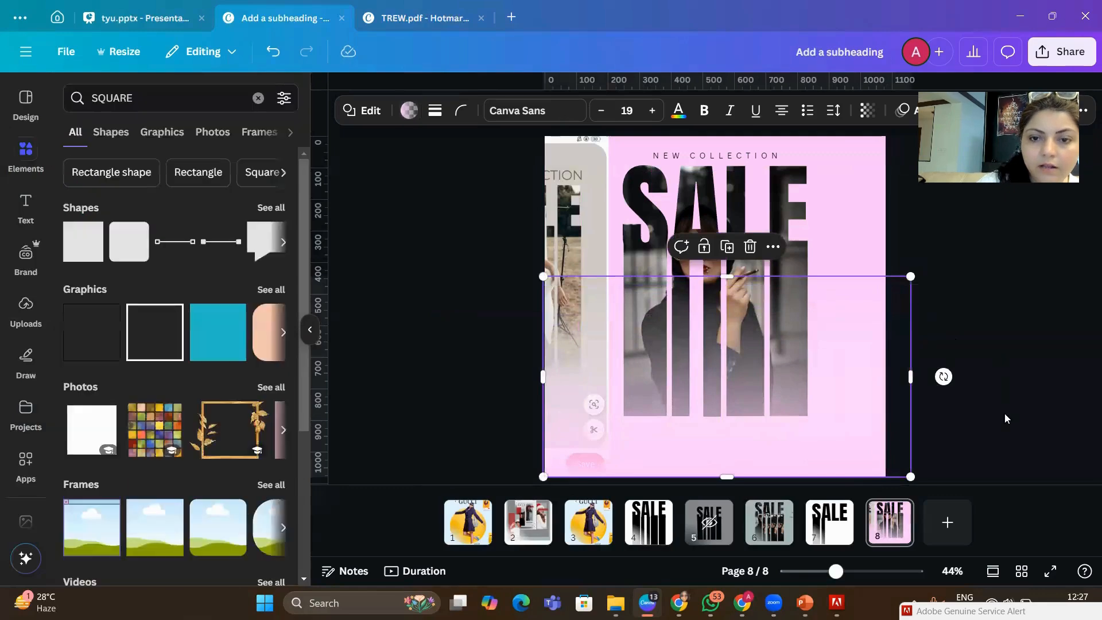
Duplicate the gradient overlay and align the copy exactly over the original to strengthen the fade.
click(777, 433)
click(727, 247)
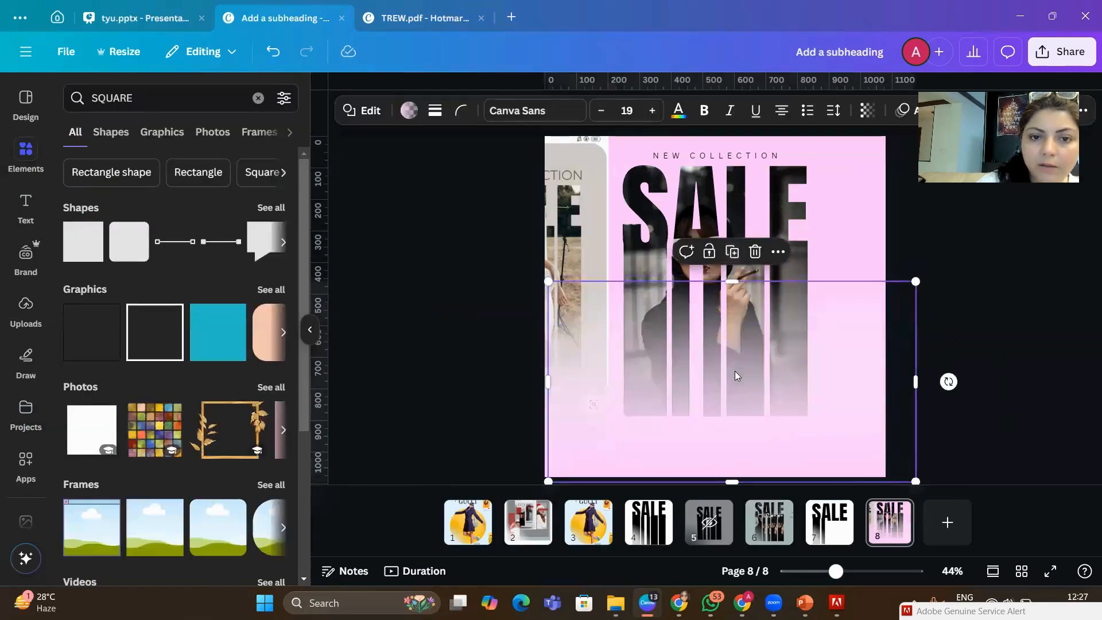
drag(808, 385, 806, 378)
click(983, 382)
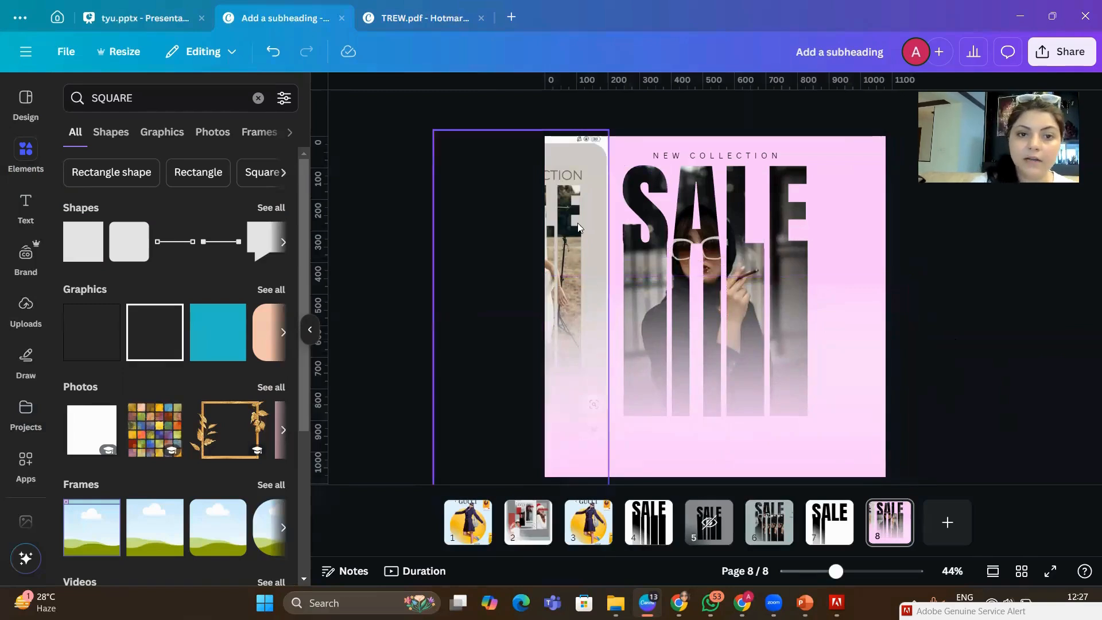
Move the reference screenshot up and inward so its SHOP NOW button area shows on the page.
click(600, 454)
drag(447, 294, 504, 145)
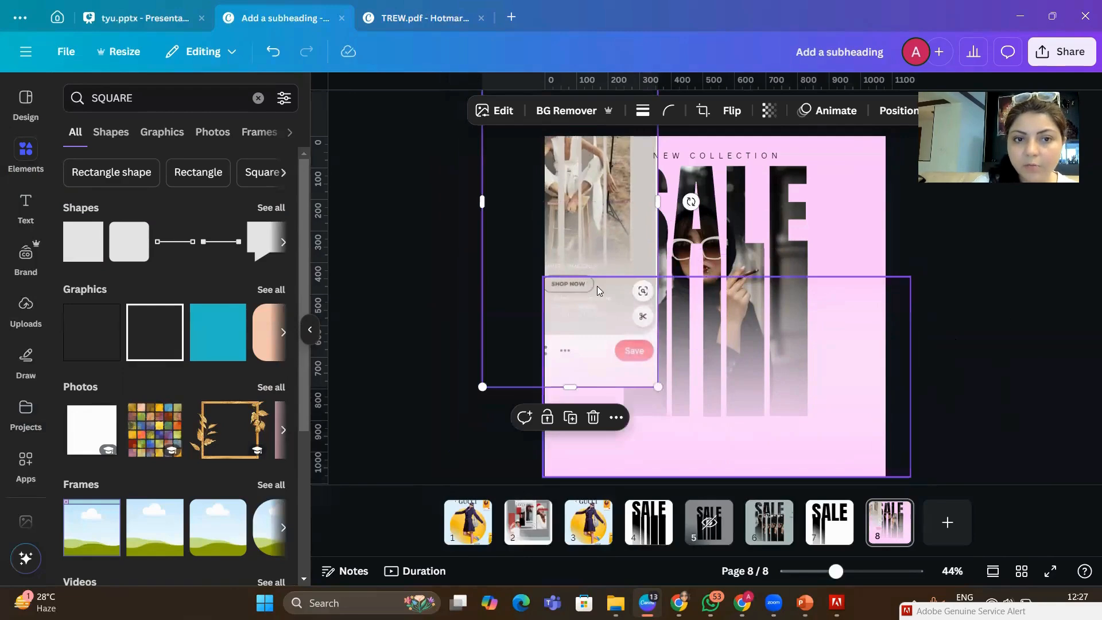
click(973, 359)
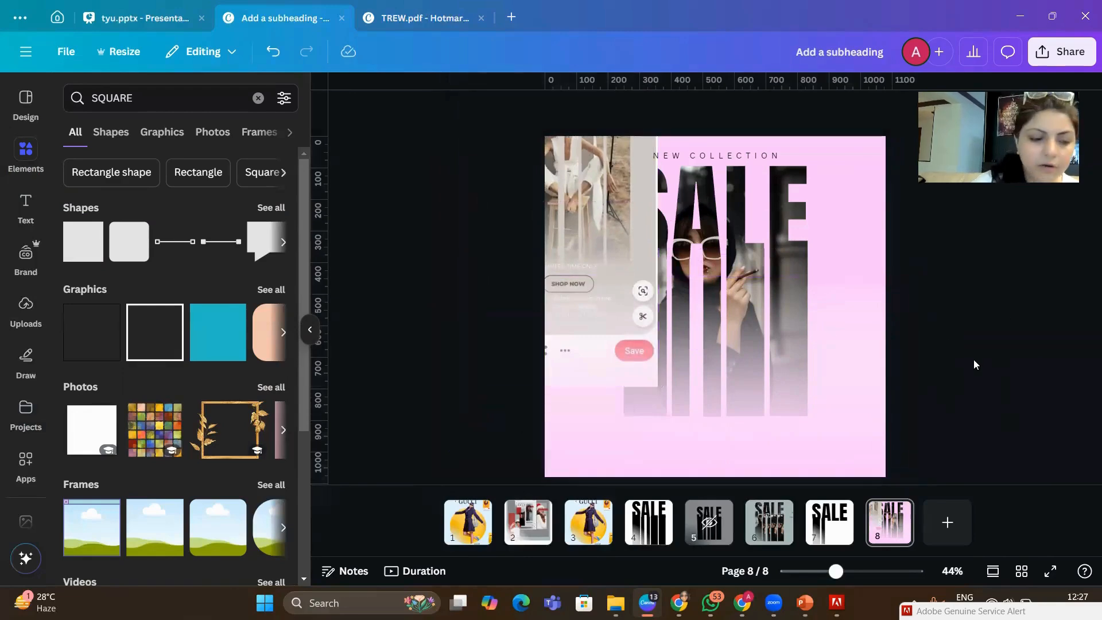
Add another square with no fill colour and a solid black border of weight 3.
click(91, 234)
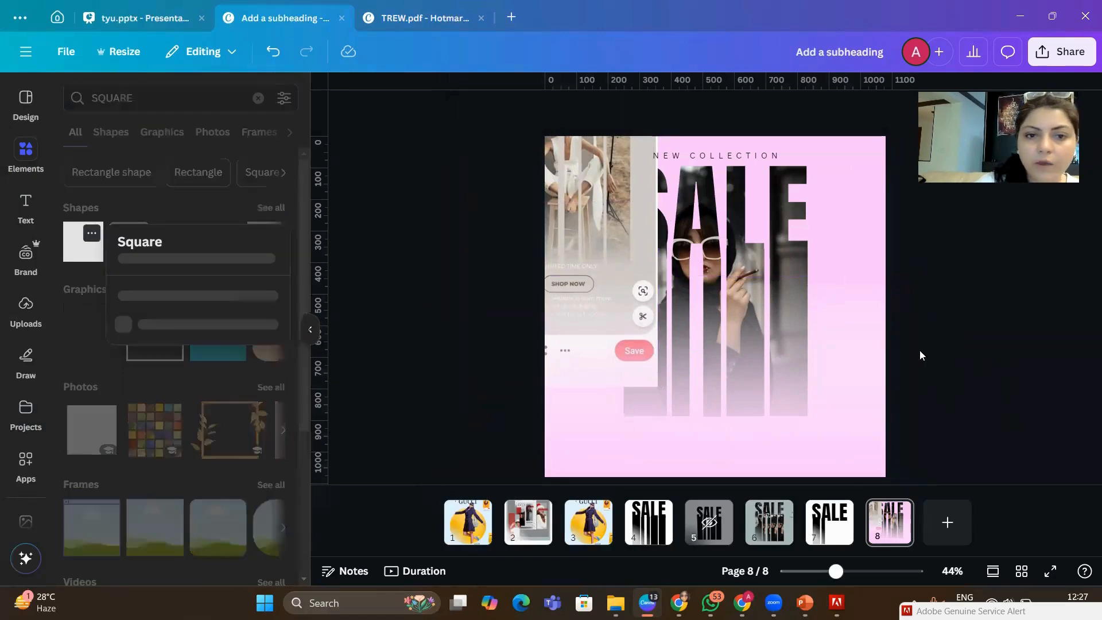
click(83, 251)
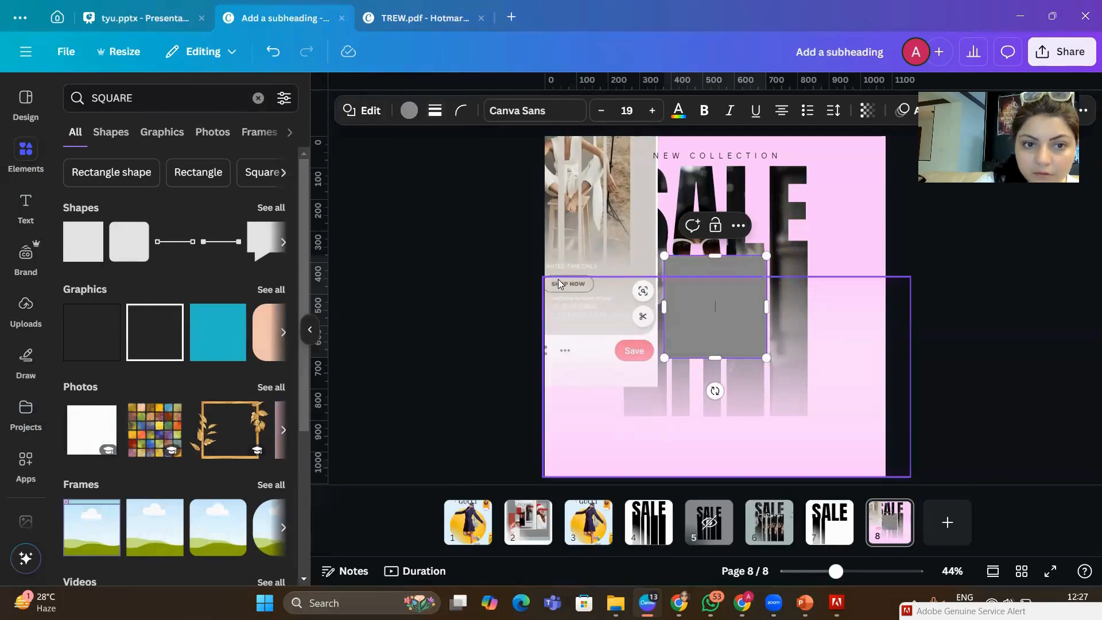
click(409, 111)
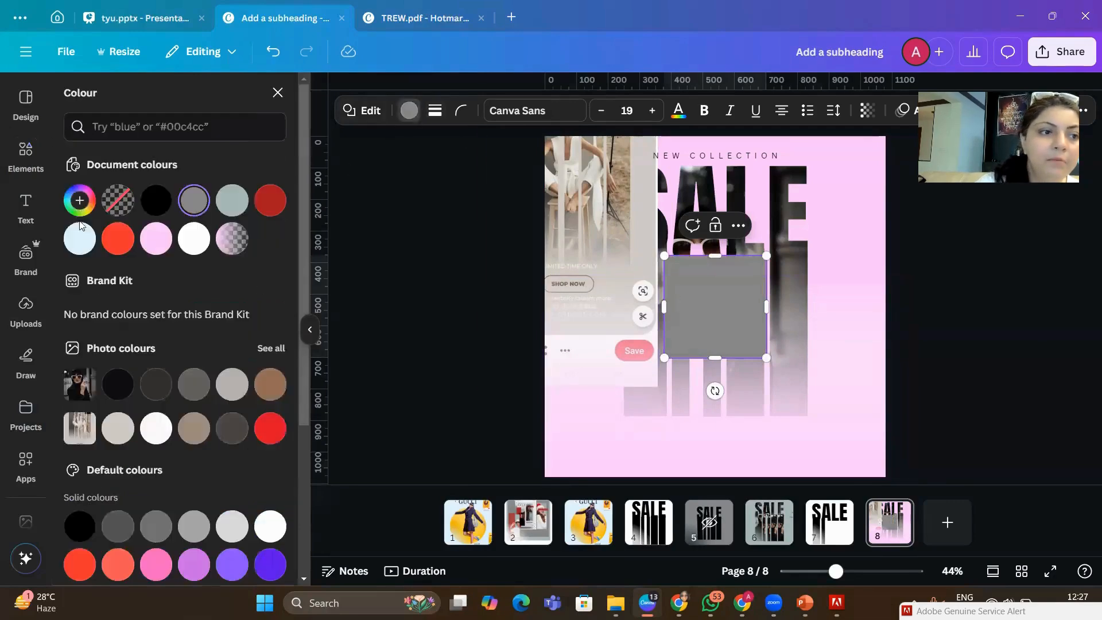
click(117, 199)
click(436, 111)
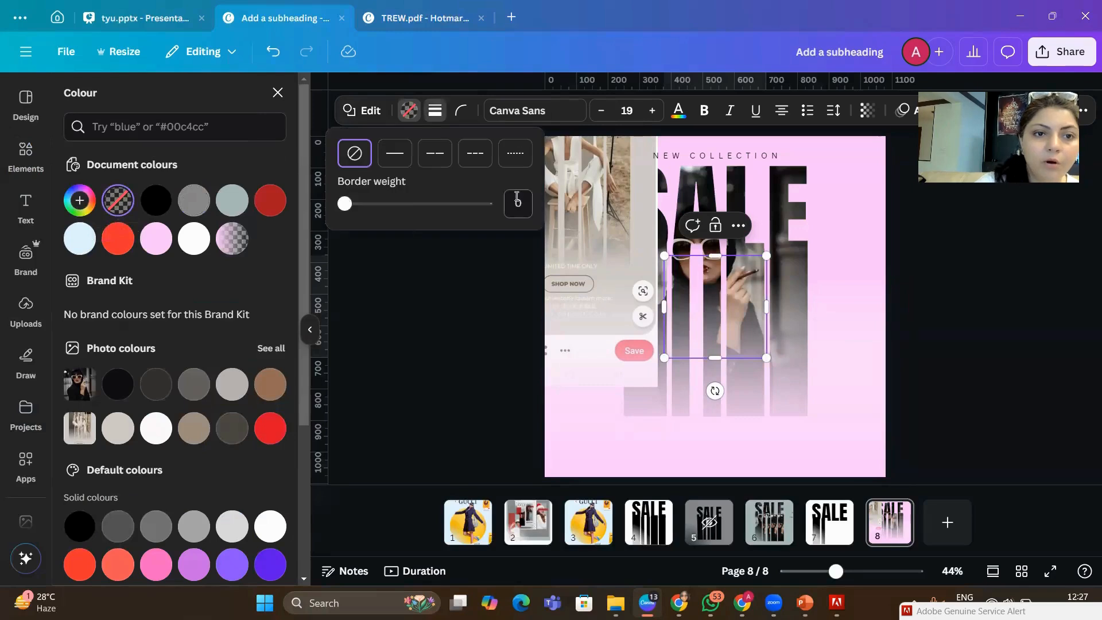
key(Return)
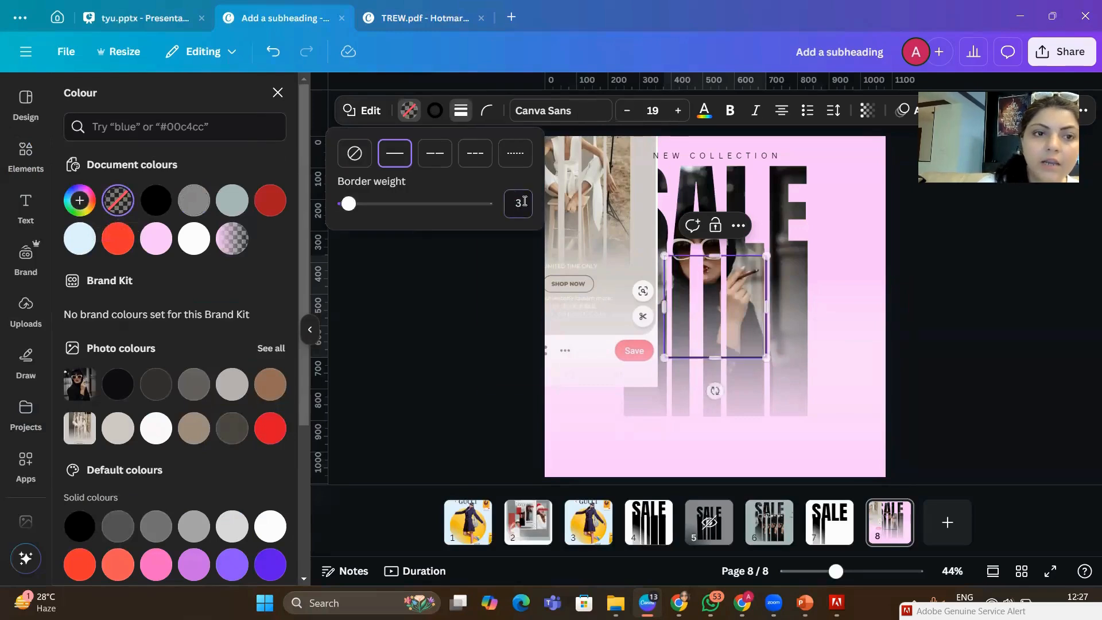
Round the outlined square's corners, flatten it into a pill-shaped button and place it just below the SALE lettering.
click(487, 110)
drag(423, 172, 460, 170)
click(712, 293)
drag(714, 255, 738, 475)
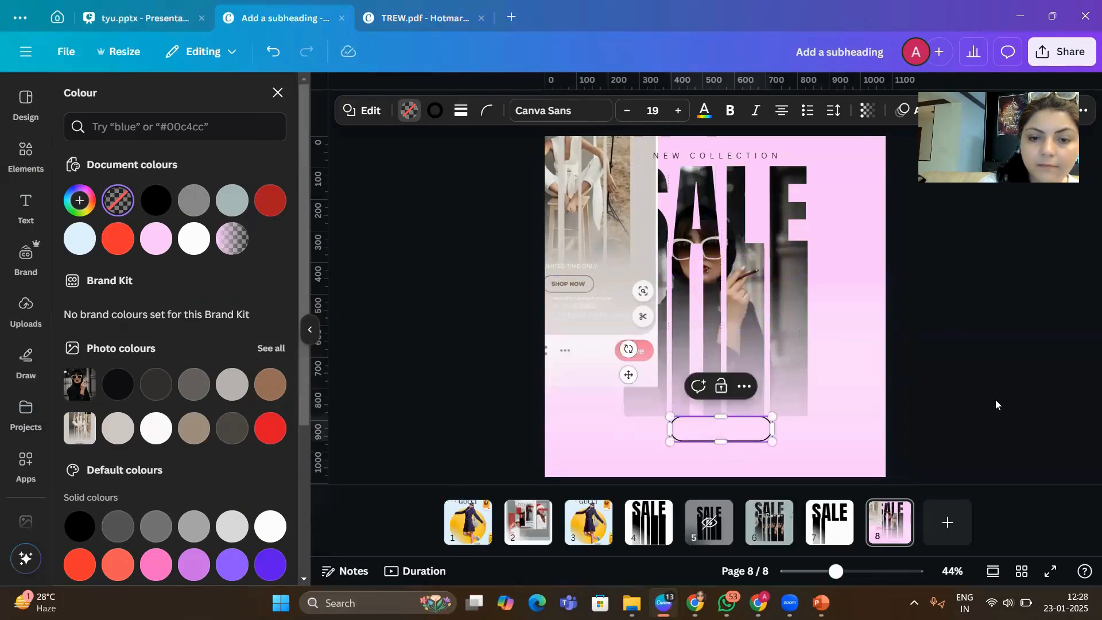
click(998, 399)
drag(731, 433, 727, 438)
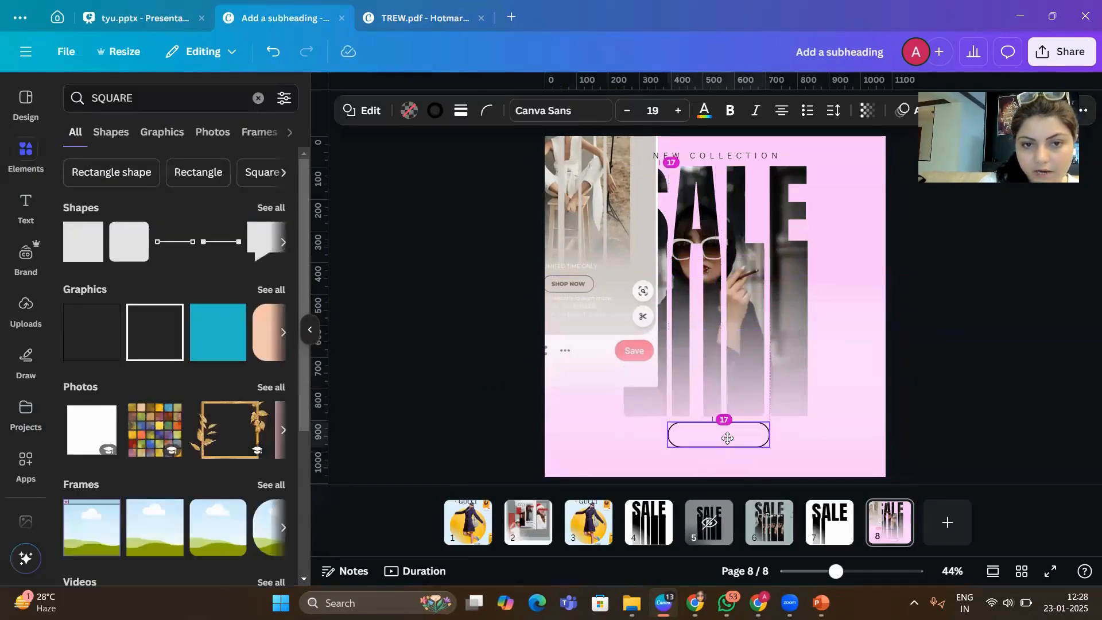
Add a text reading SHOP NOW and place it inside the pill-shaped outline below the SALE lettering.
click(952, 380)
text(text)
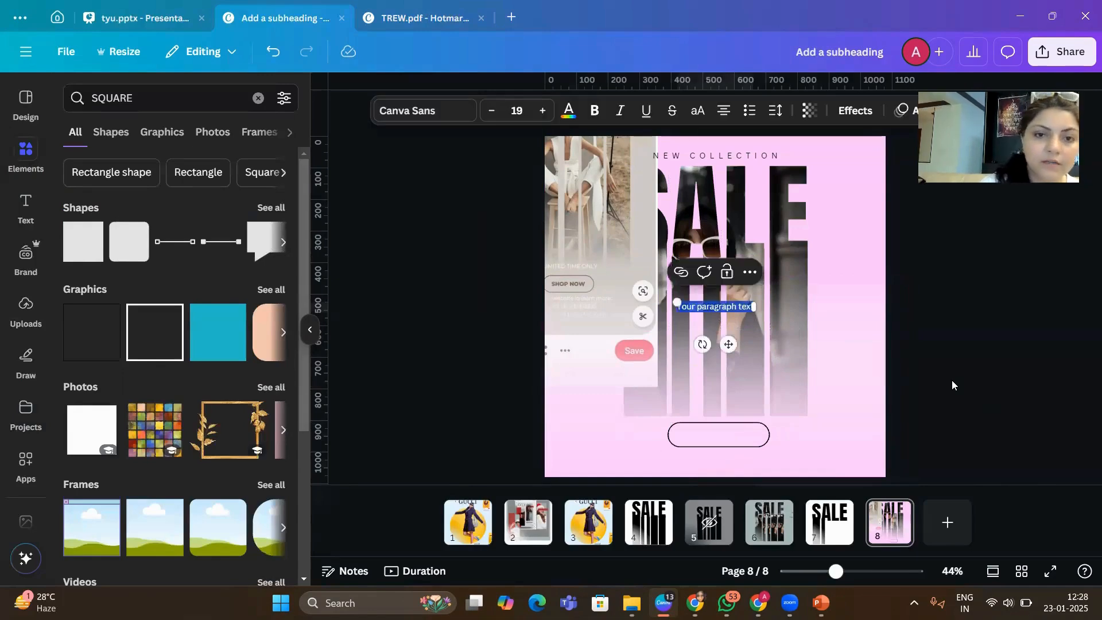
text(SHOP NOW)
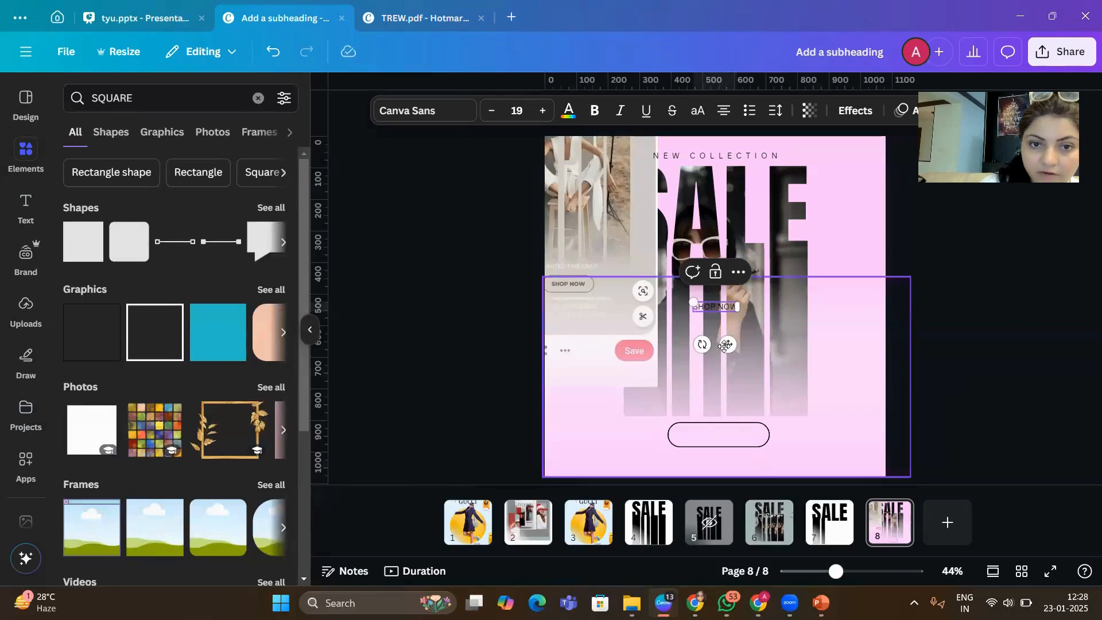
drag(728, 344, 732, 472)
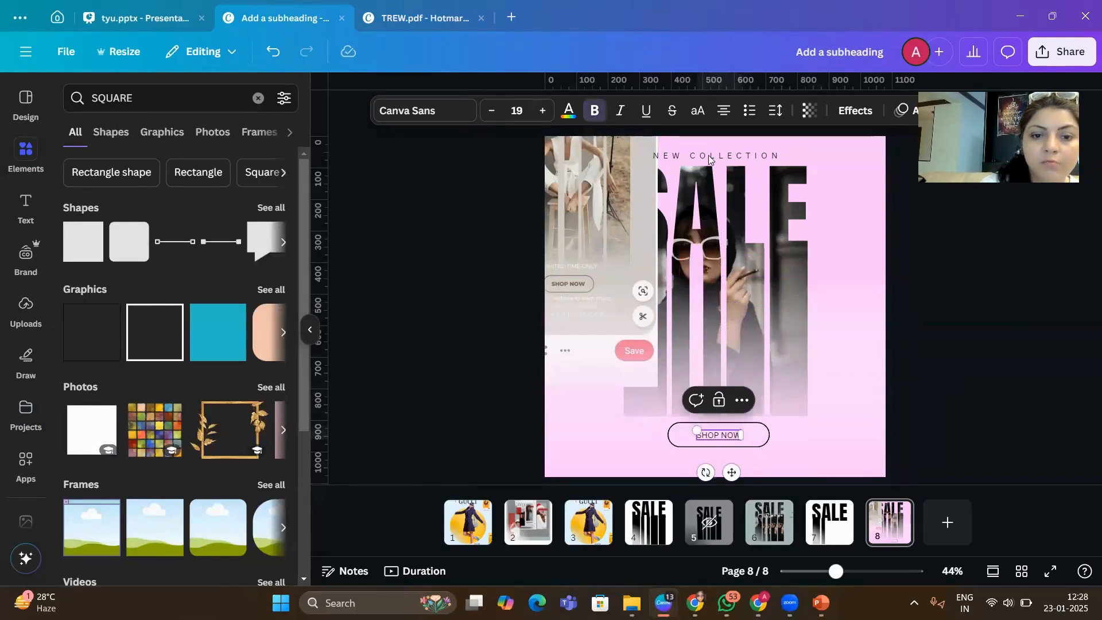
Make the SHOP NOW text bold, enlarge it to about size 21.9 and centre it within the pill-shaped button.
click(961, 378)
double_click(719, 435)
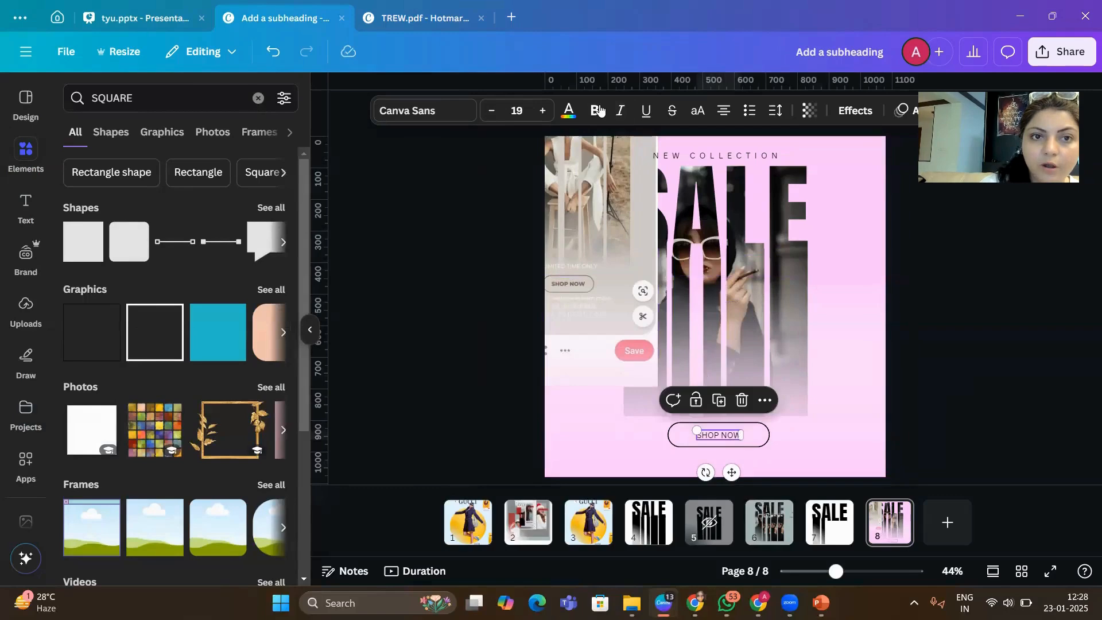
drag(696, 431, 688, 427)
click(679, 453)
click(714, 435)
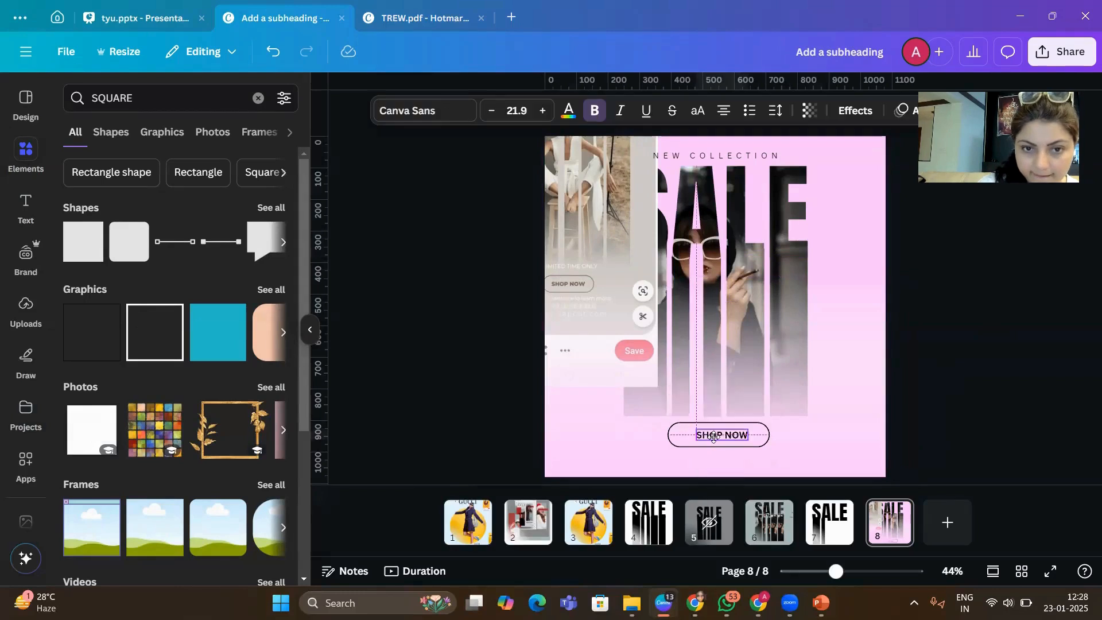
Clear the reference screenshot off the poster page and show the finished design in full-screen view.
click(651, 378)
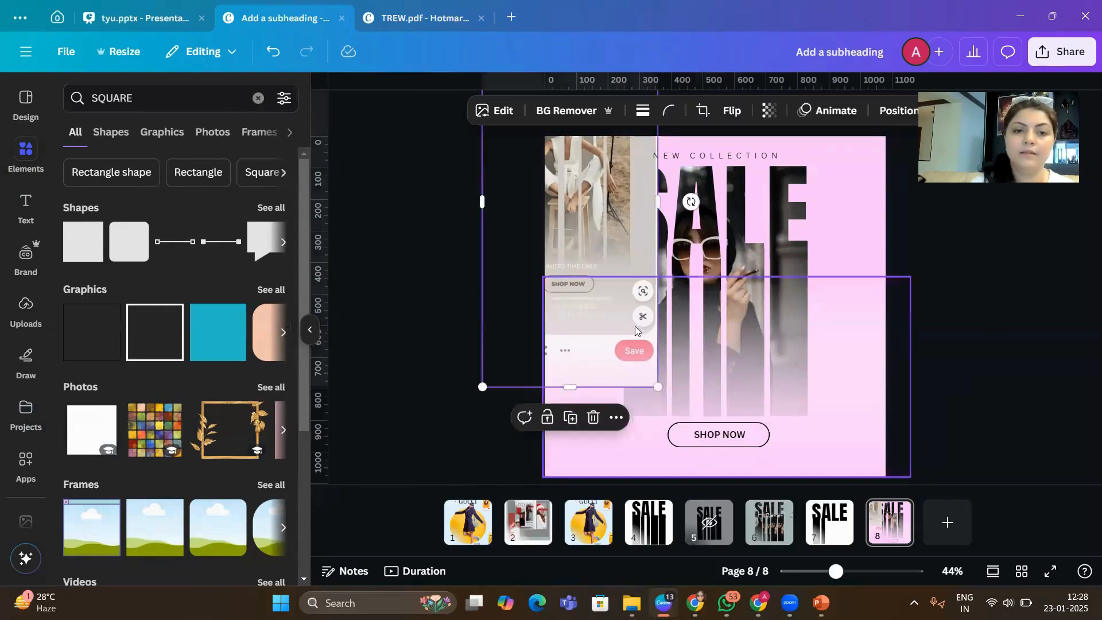
drag(641, 374, 625, 338)
drag(566, 181, 559, 203)
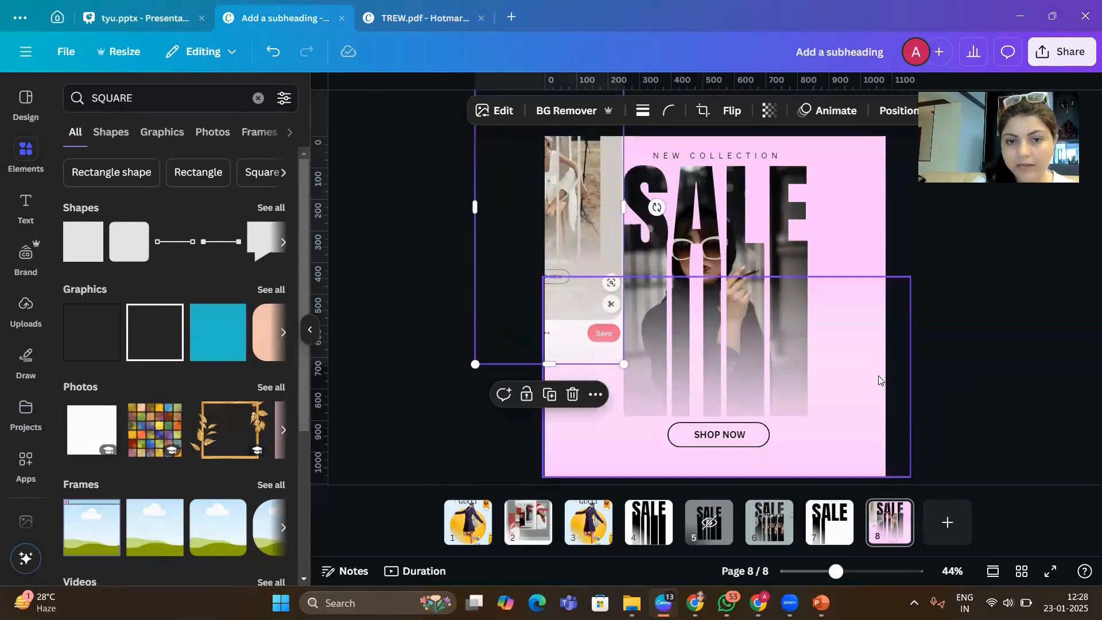
drag(577, 189, 1042, 269)
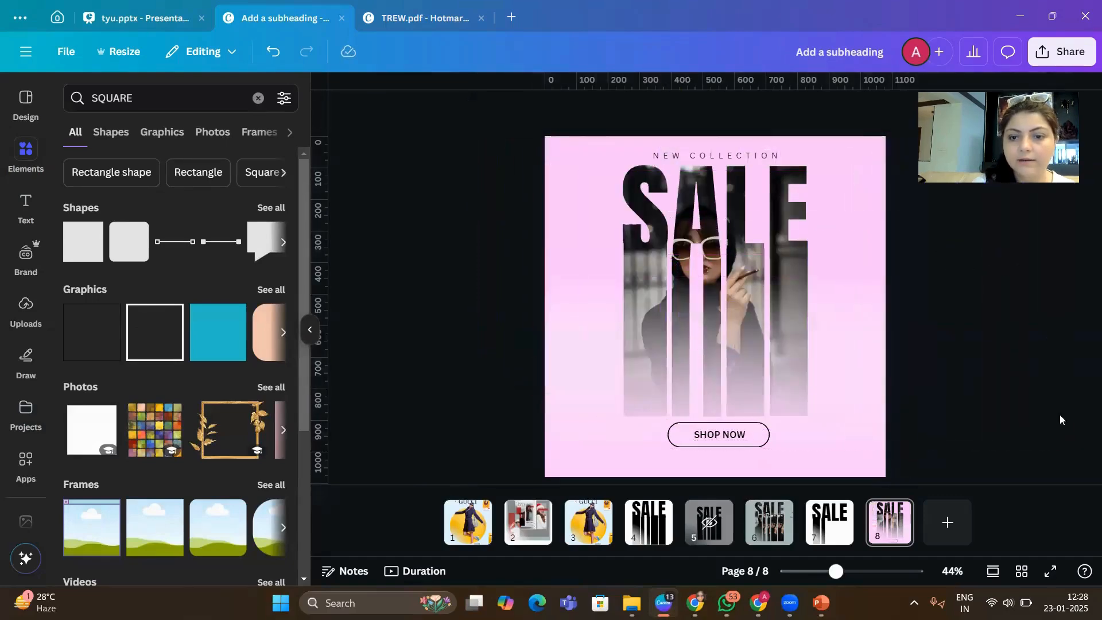
click(1053, 570)
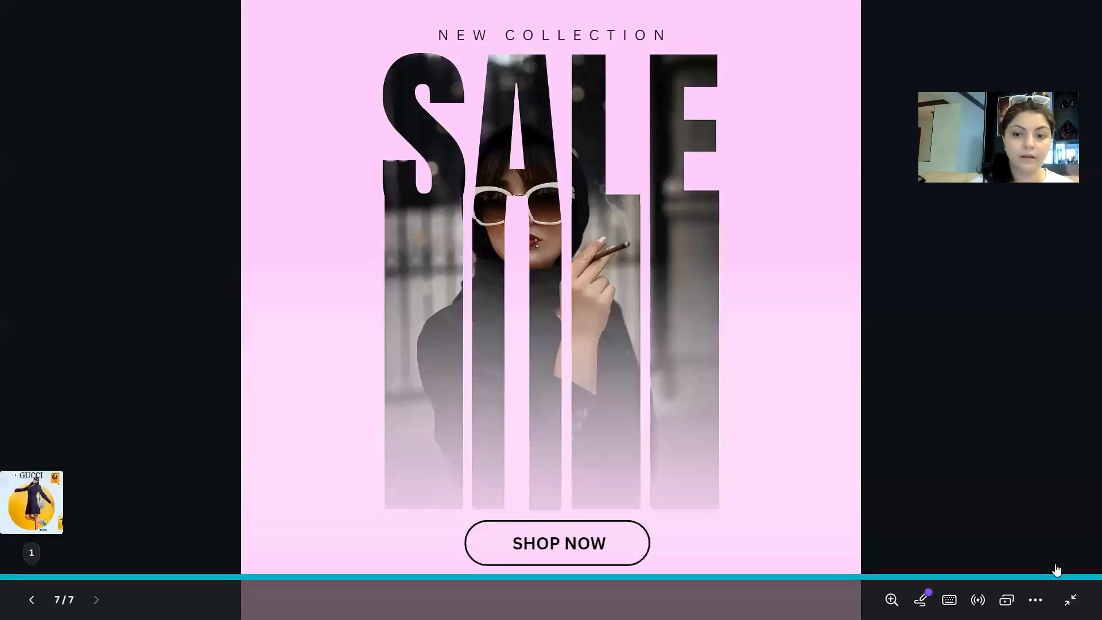